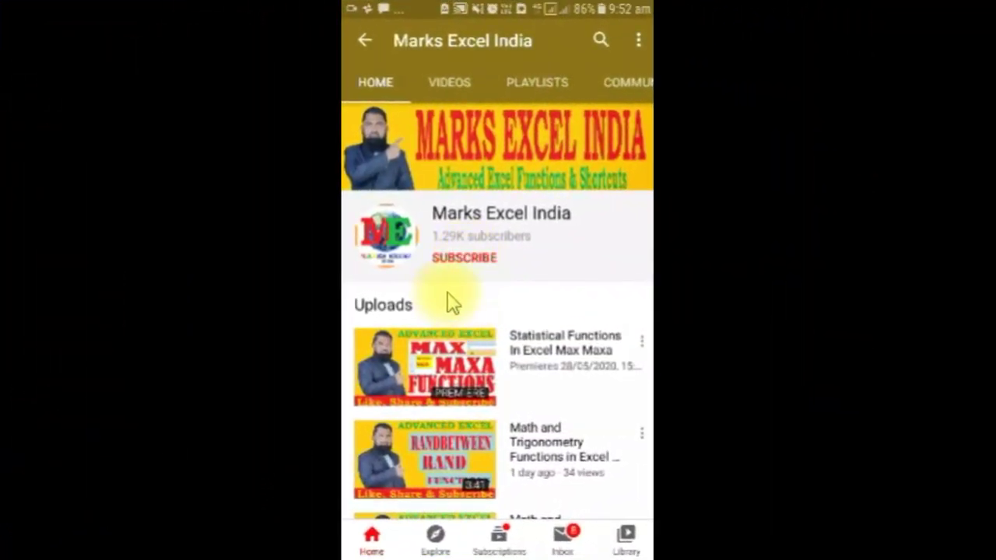
Subscribe to Marks Excel India and set its notification bell to All.
click(461, 262)
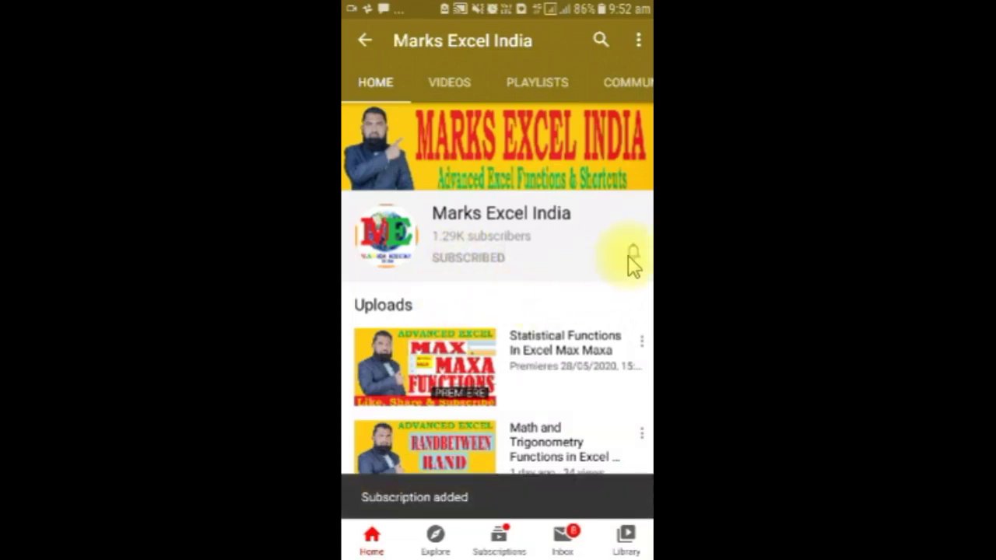
click(631, 254)
click(634, 259)
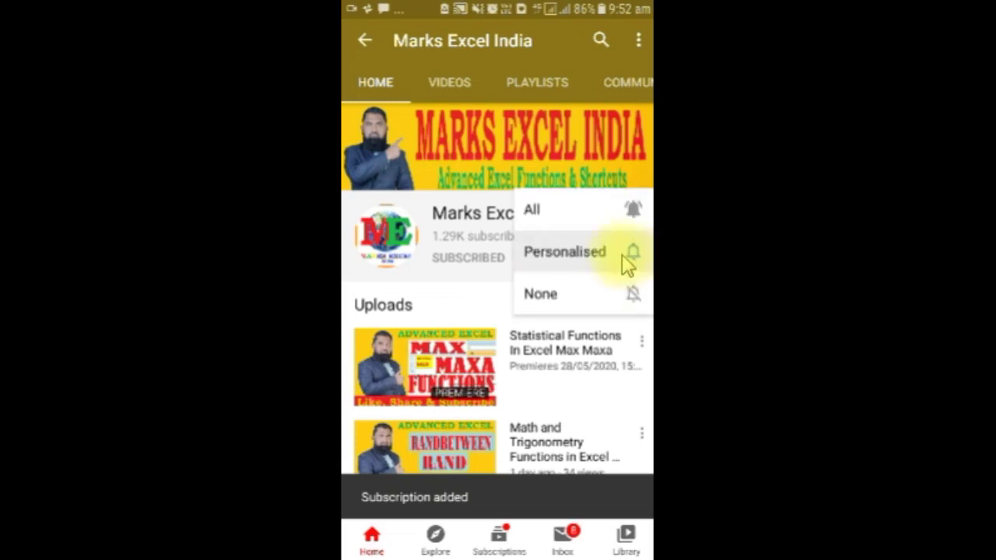
click(585, 215)
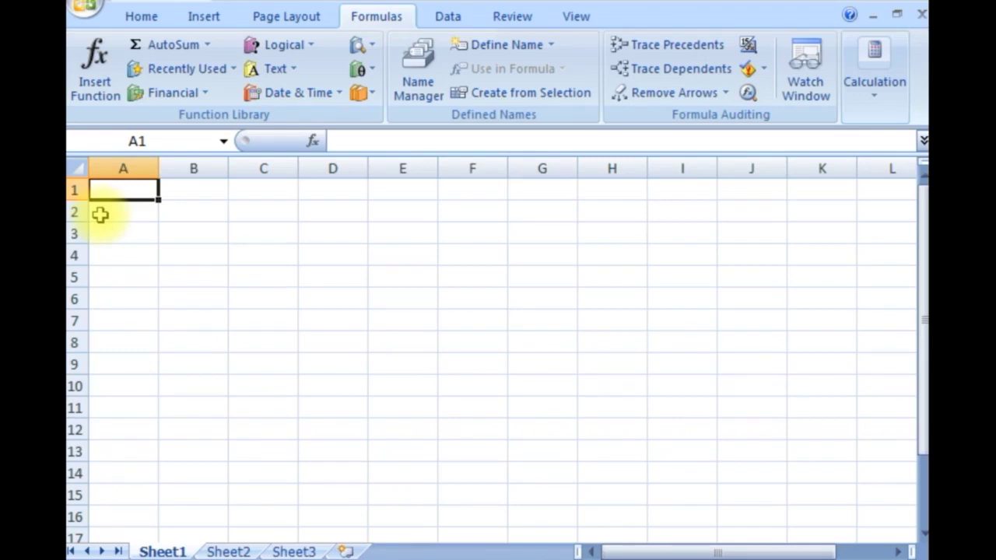
click(311, 548)
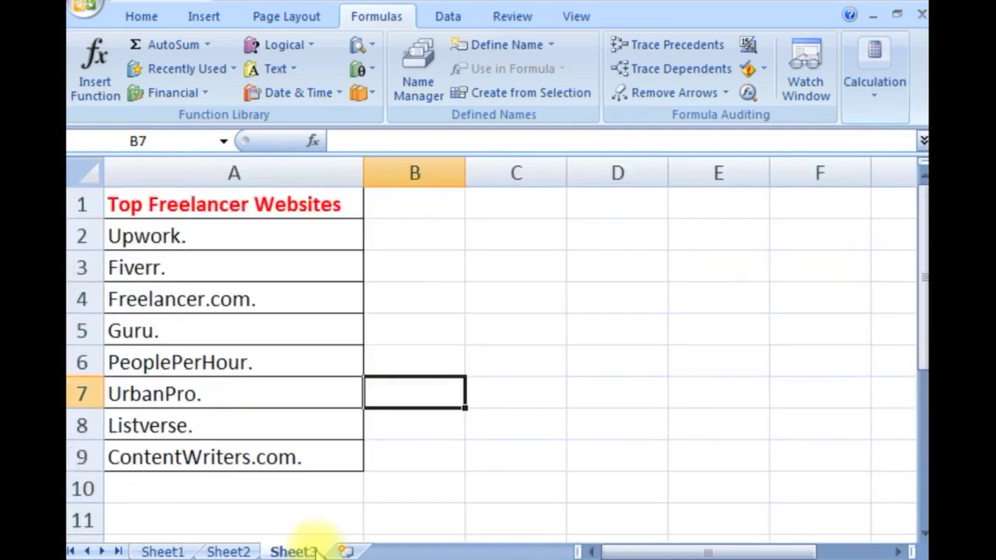
click(211, 209)
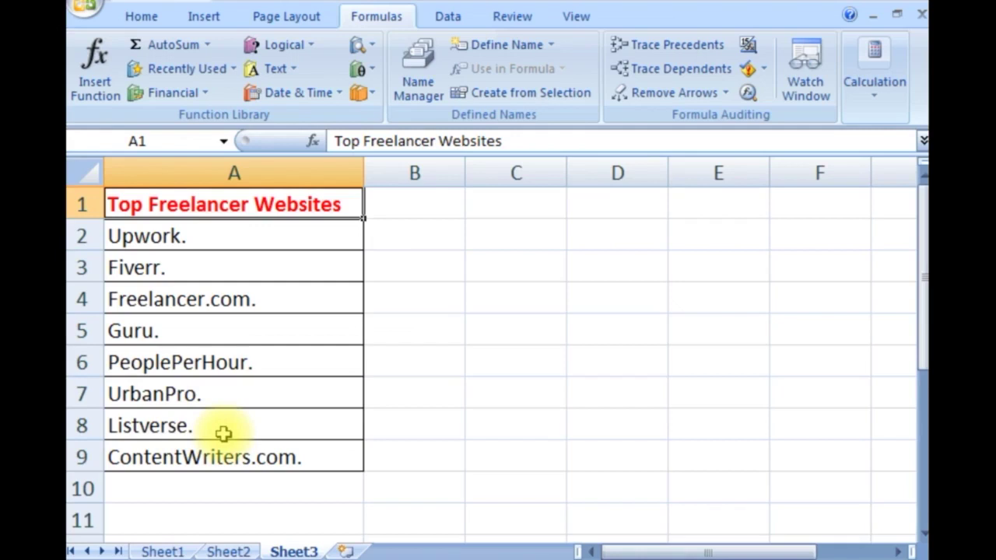
click(315, 460)
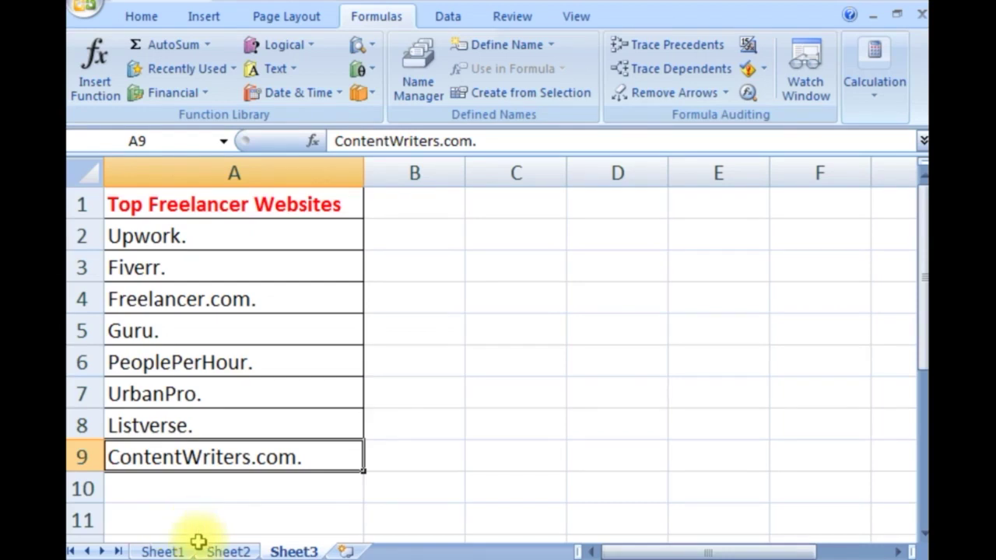
click(190, 548)
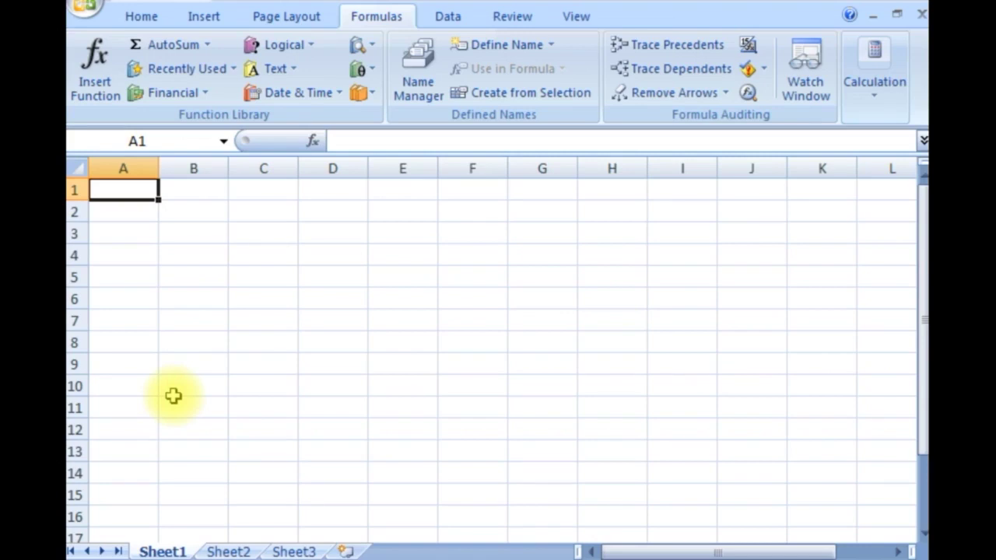
Enter the headings Roll No, Name, Class, English, Hindi, Science, Math, Total into A1:H1.
text(Roll)
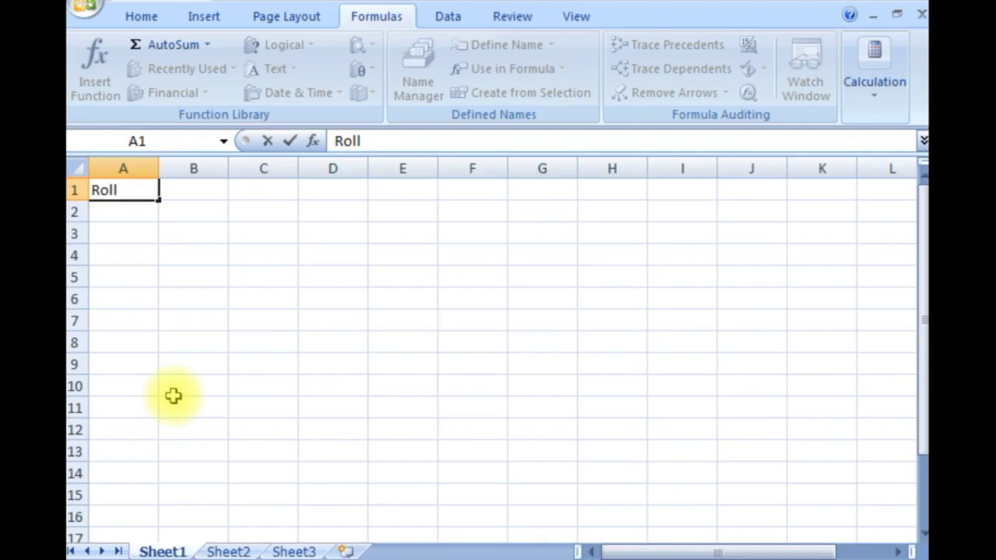
text( N)
text(o)
key(Tab)
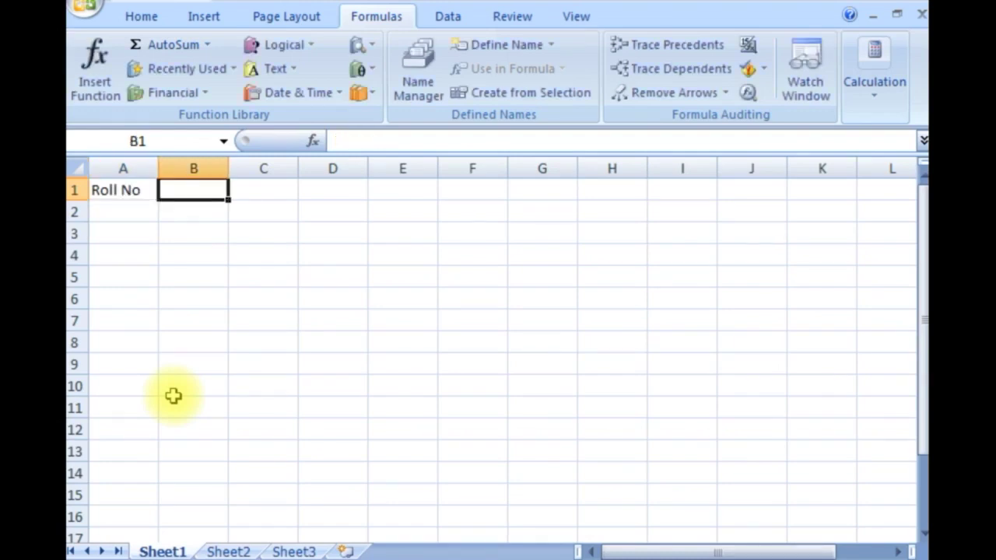
text(Name)
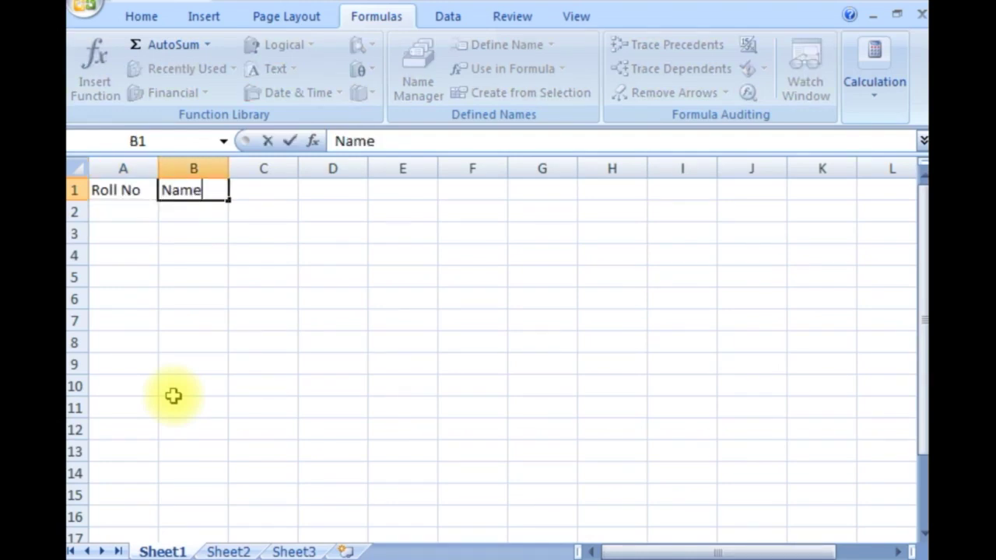
key(Tab)
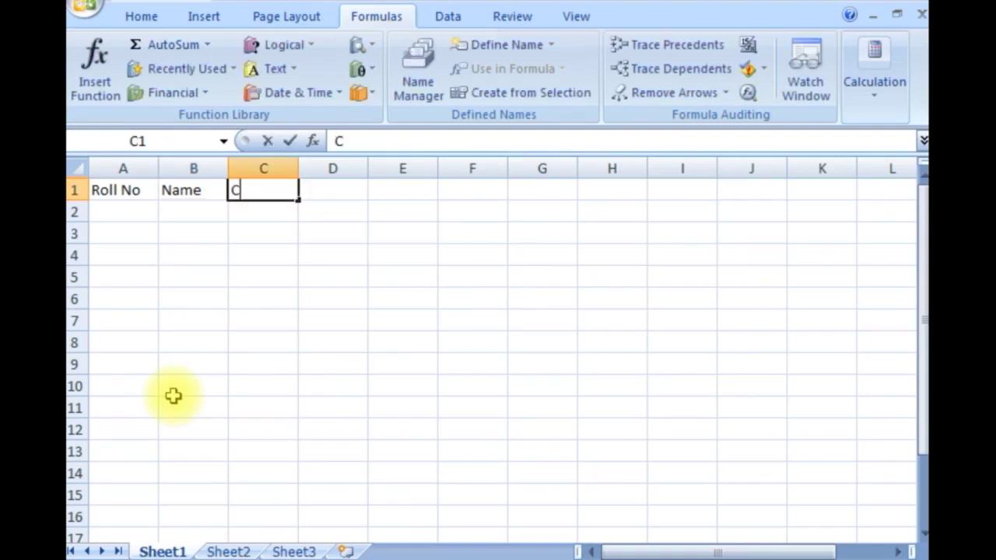
text(Class)
key(Tab)
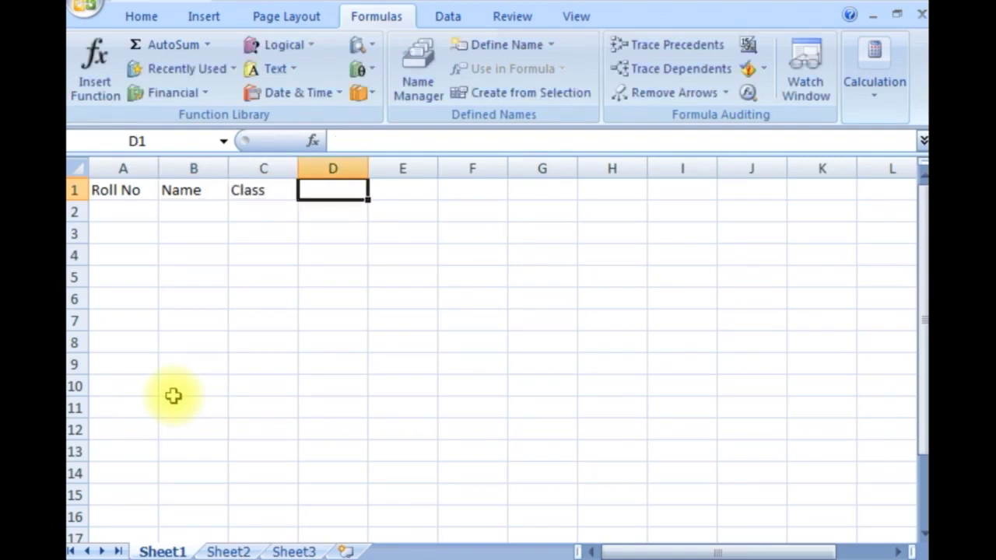
text(E)
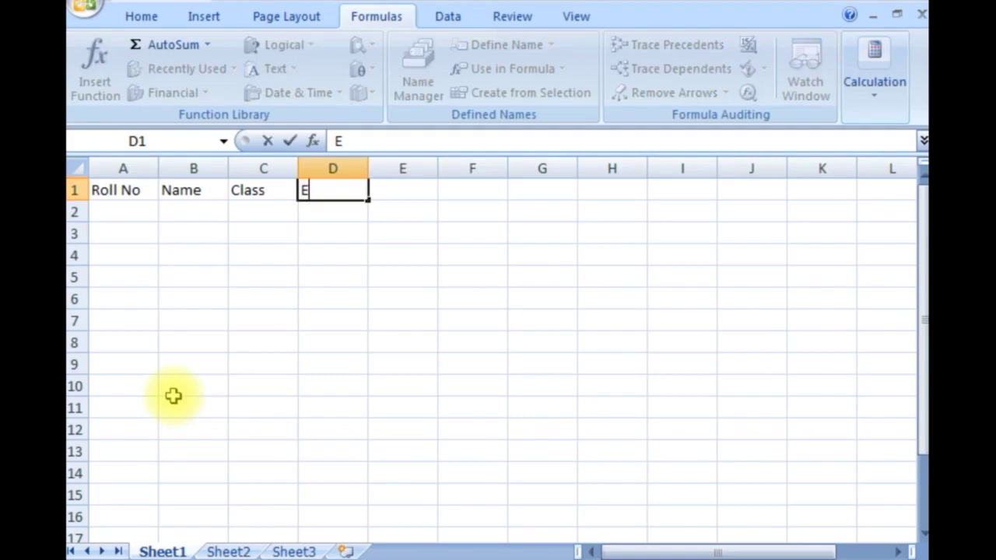
text(nglis)
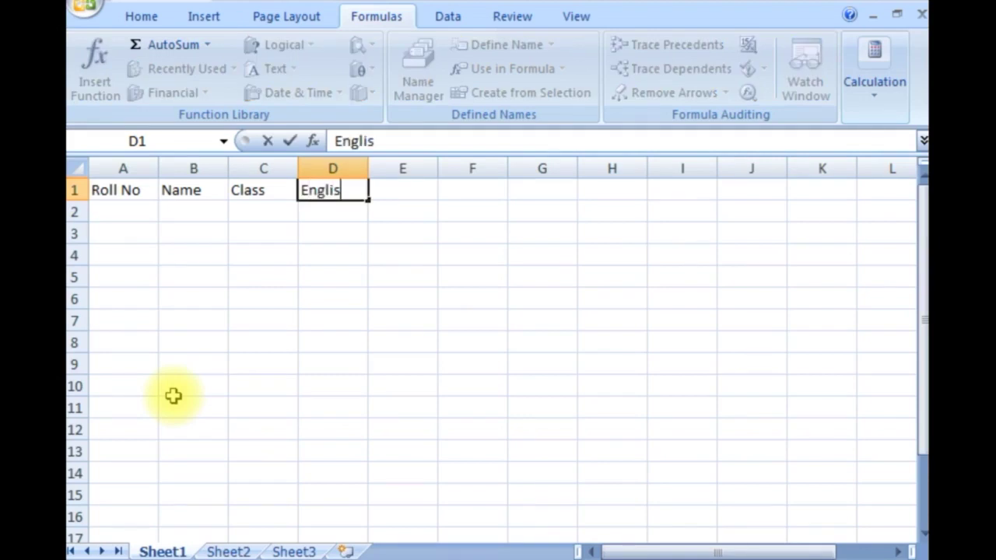
text(h)
key(Tab)
text(Hindi)
key(Tab)
text(Science)
key(Tab)
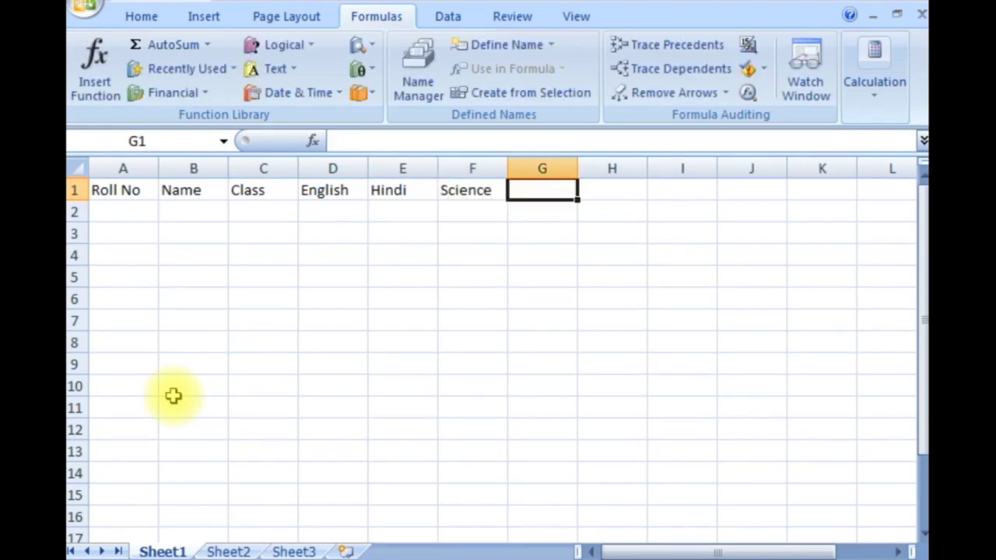
text(Math)
key(Tab)
text(Total)
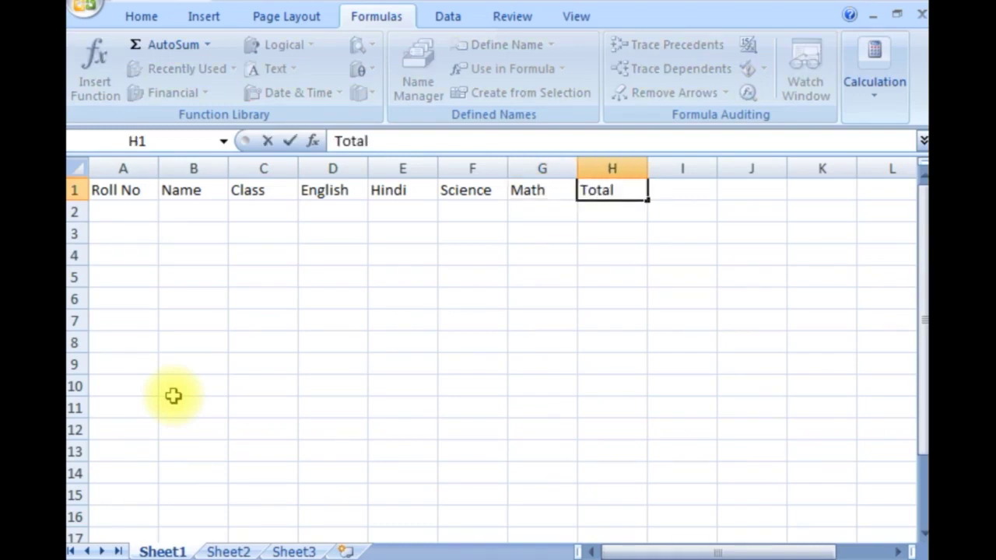
key(Return)
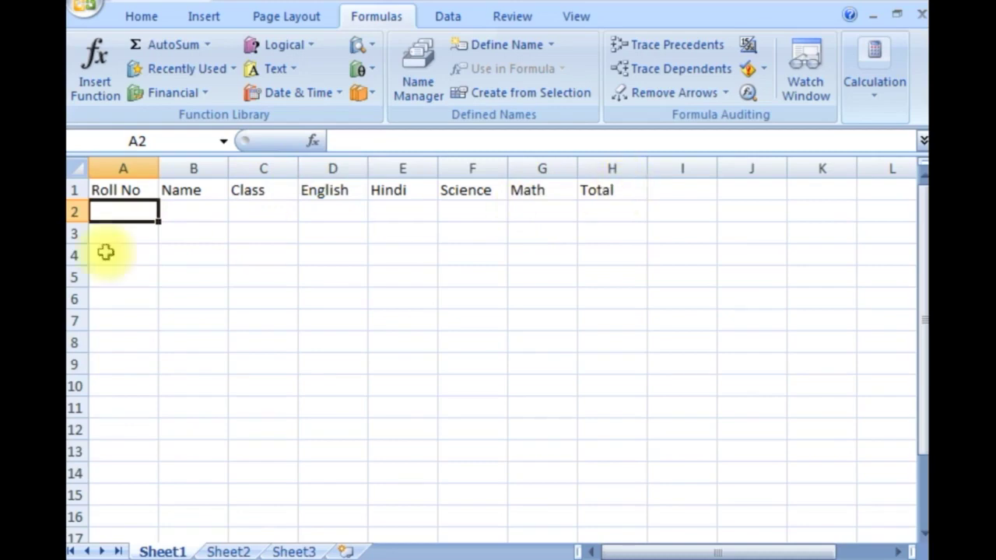
Give the header cells A1:H1 red text, a yellow fill and borders.
drag(107, 190, 595, 190)
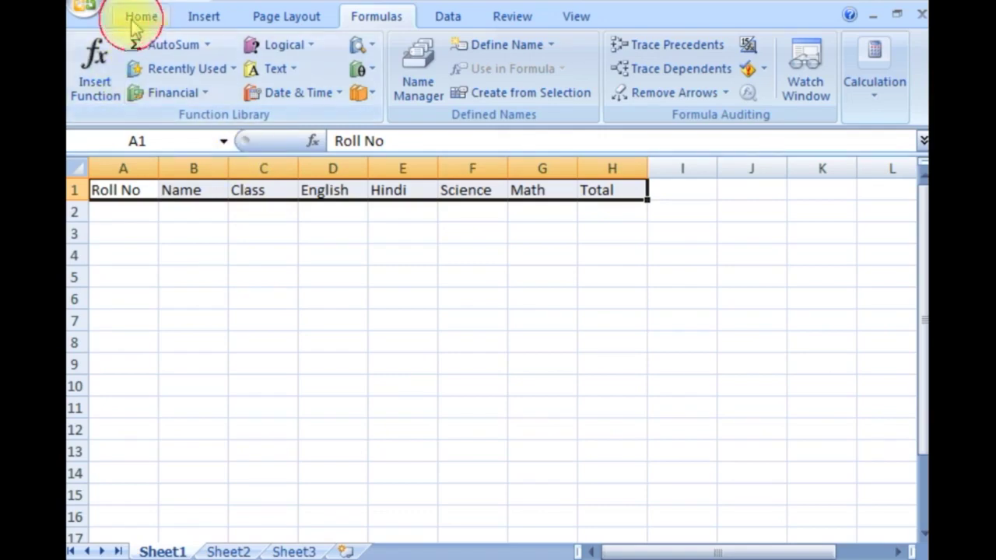
click(140, 14)
click(240, 92)
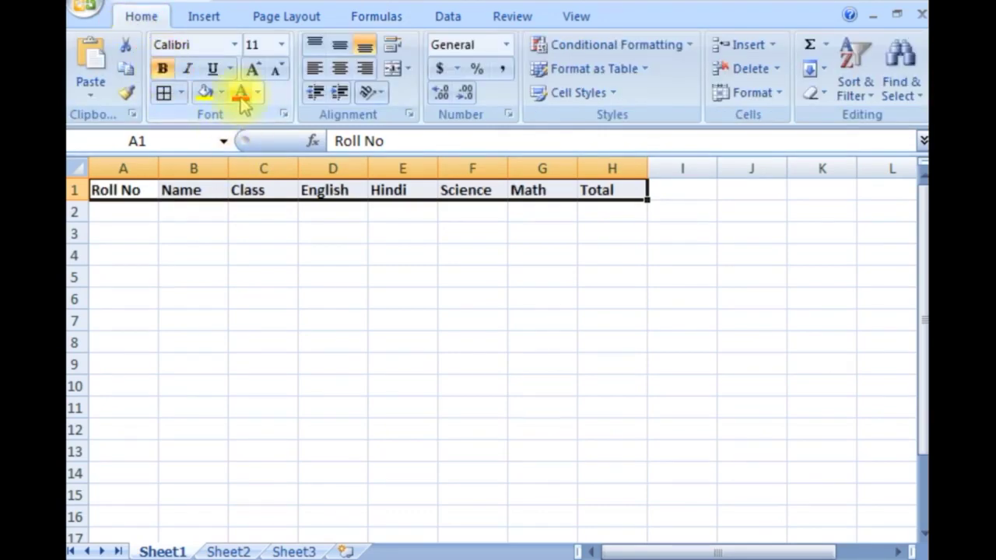
click(204, 92)
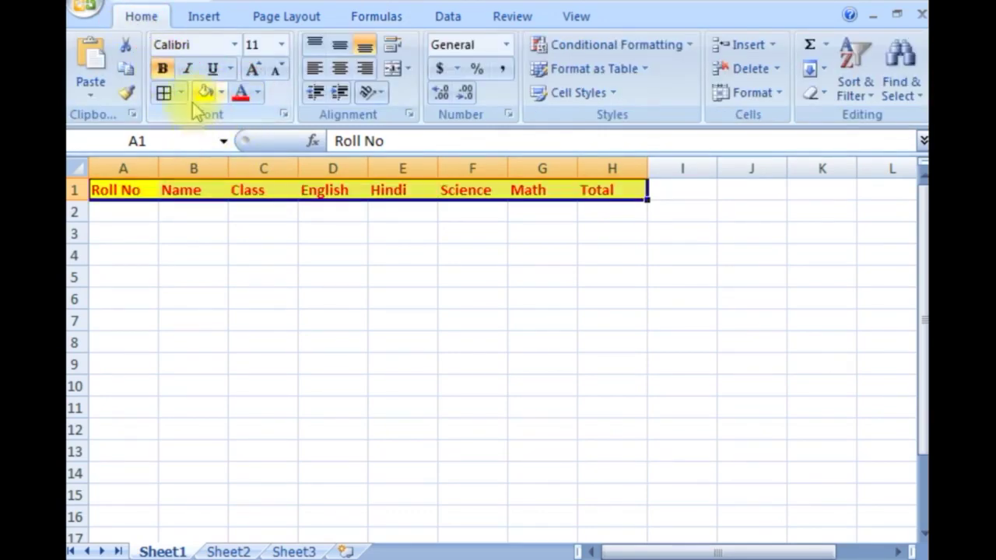
click(163, 92)
click(467, 278)
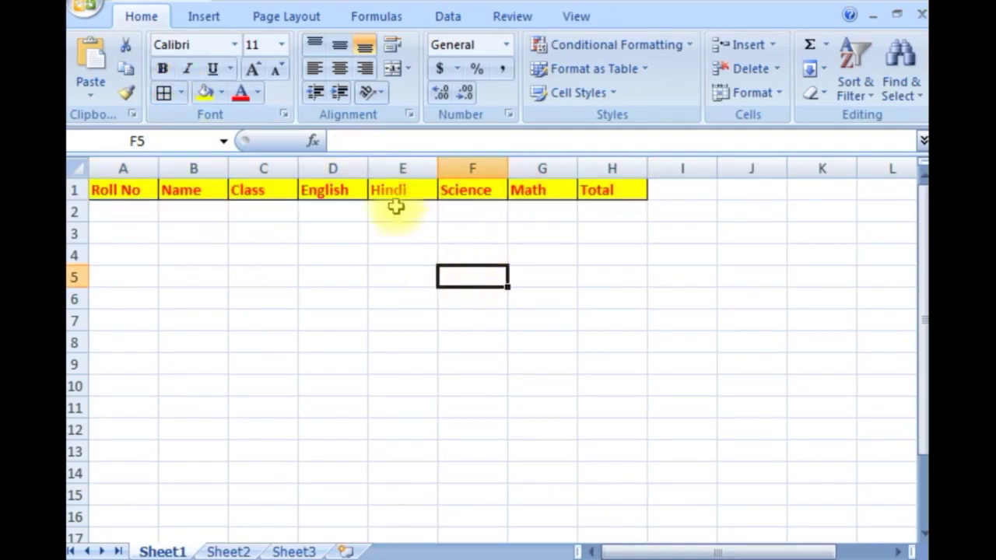
Reselect the A1:H1 headers, make them bold, and move to the empty Sheet2.
drag(122, 189, 583, 187)
key(ctrl+c)
key(ctrl+b)
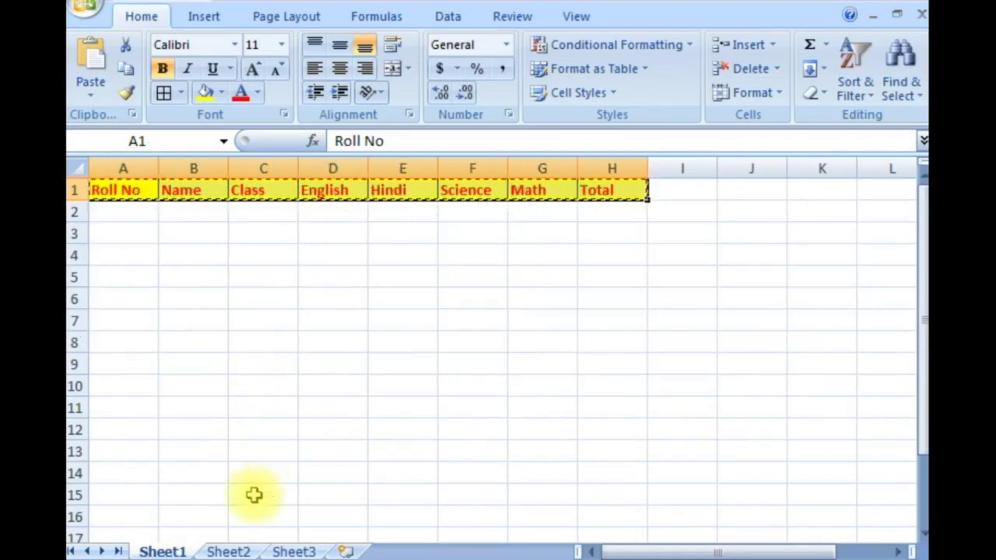
click(236, 548)
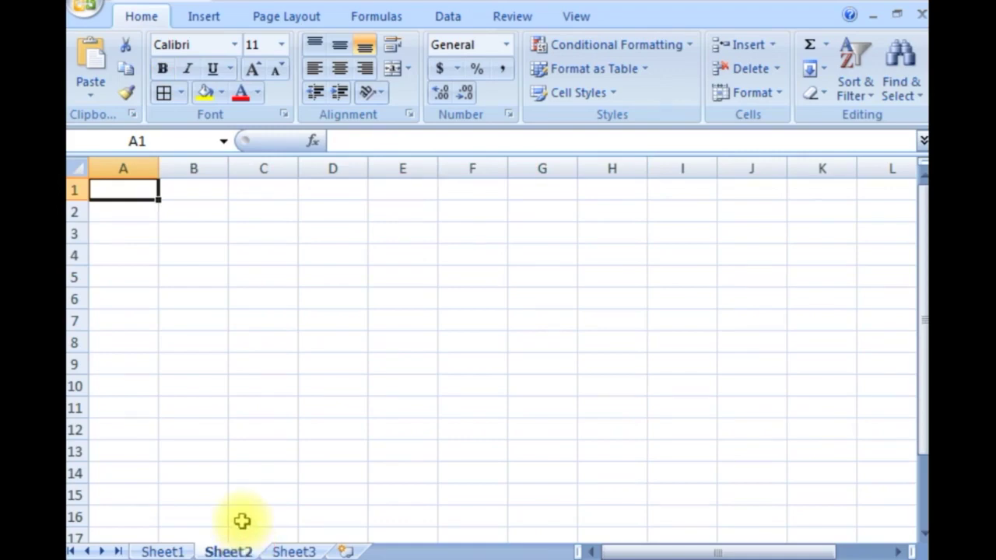
Paste the formatted header row into Sheet2's A1 and return to Sheet1.
key(ctrl+v)
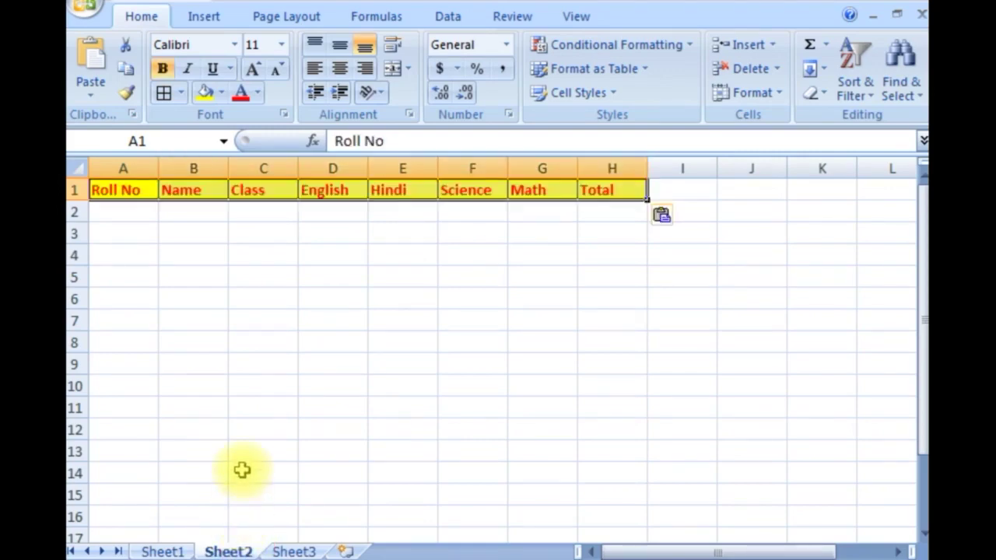
click(180, 545)
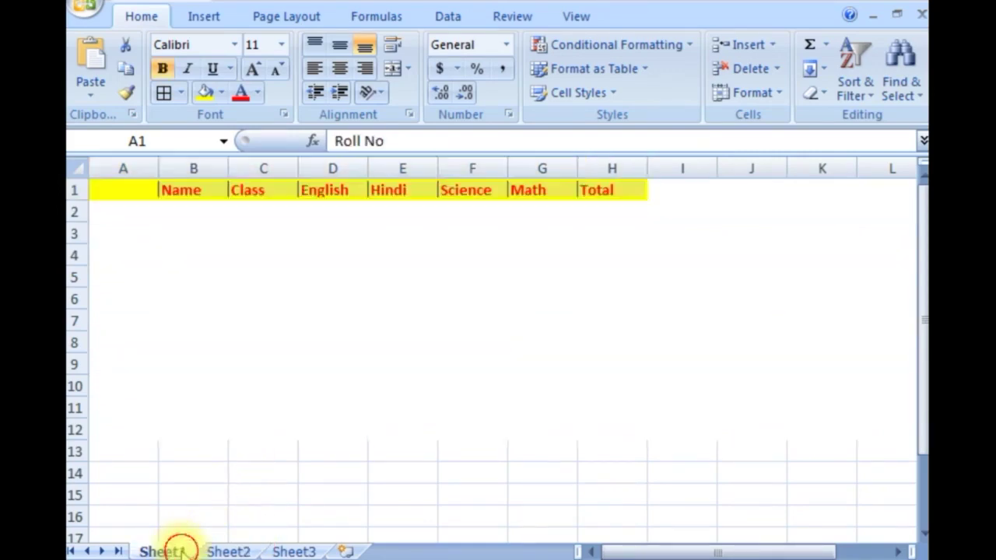
click(189, 405)
click(191, 254)
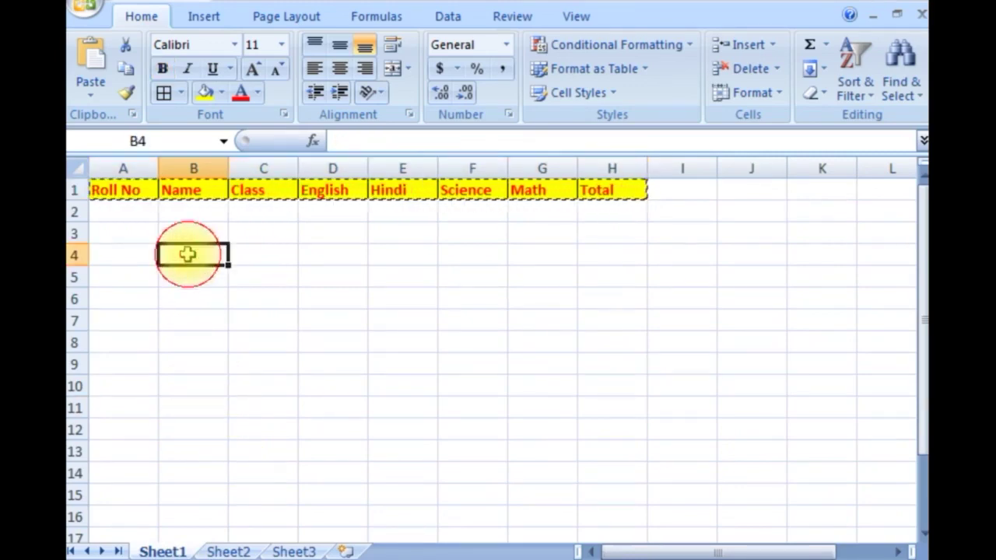
Widen the Name column on Sheet1 and Sheet2, then select Sheet1's cell A2.
drag(230, 162, 251, 158)
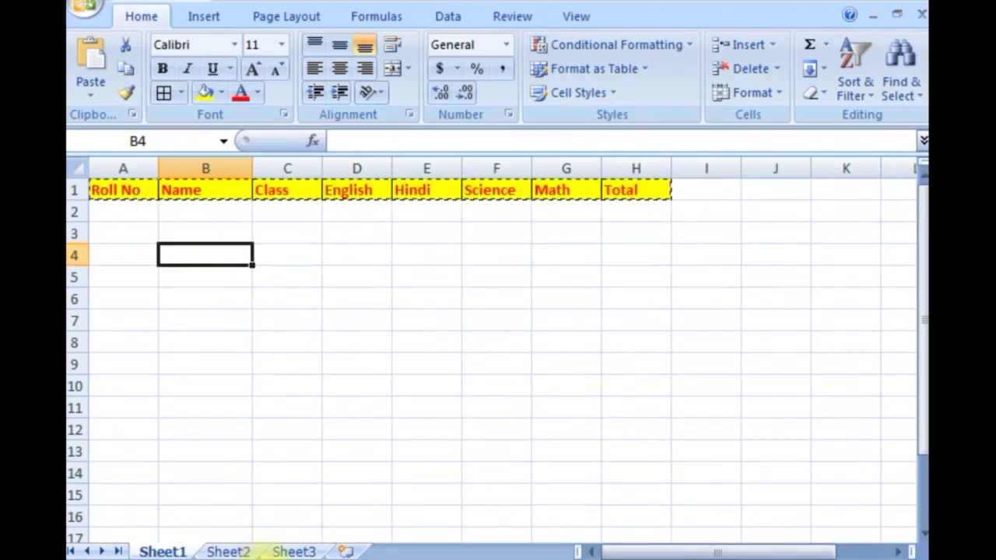
click(231, 551)
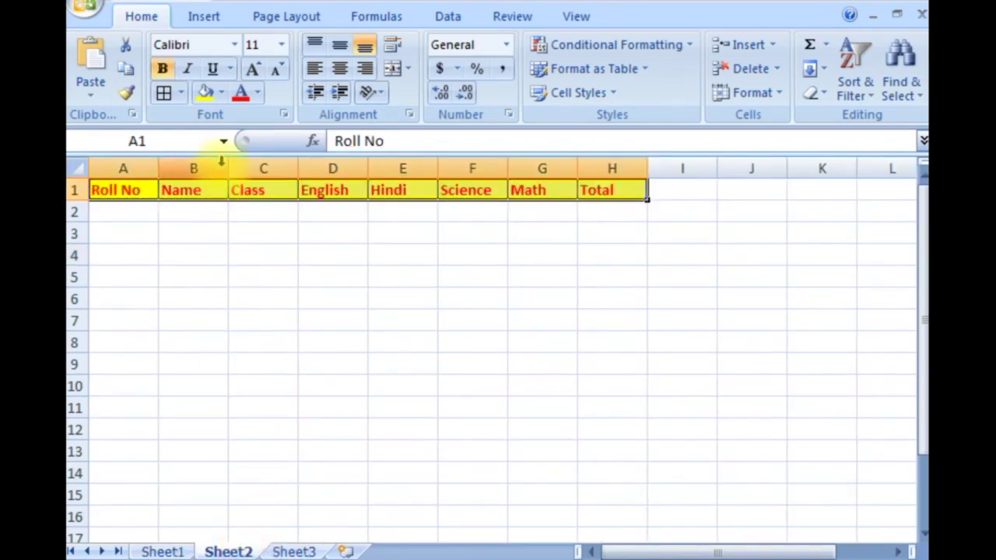
drag(229, 166, 259, 169)
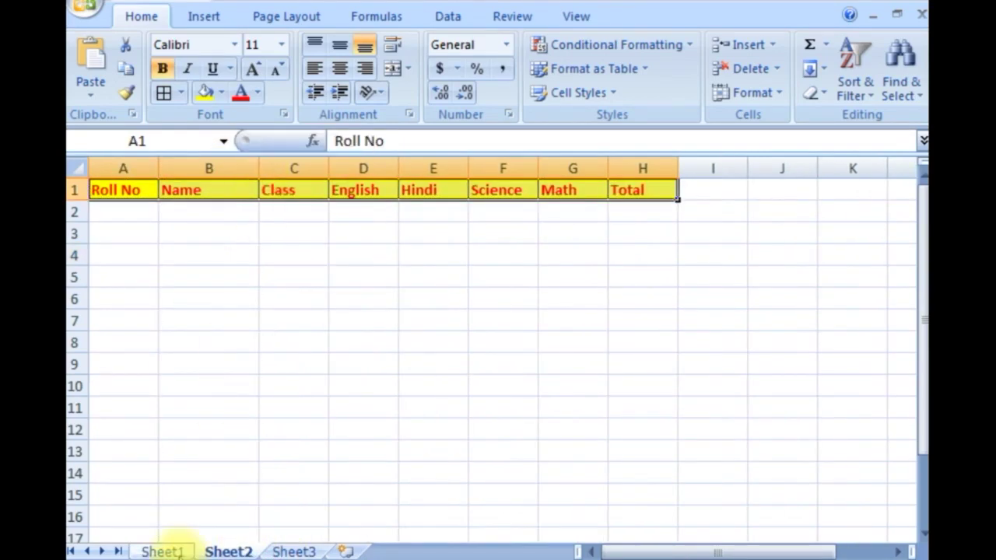
click(160, 549)
click(242, 359)
click(94, 212)
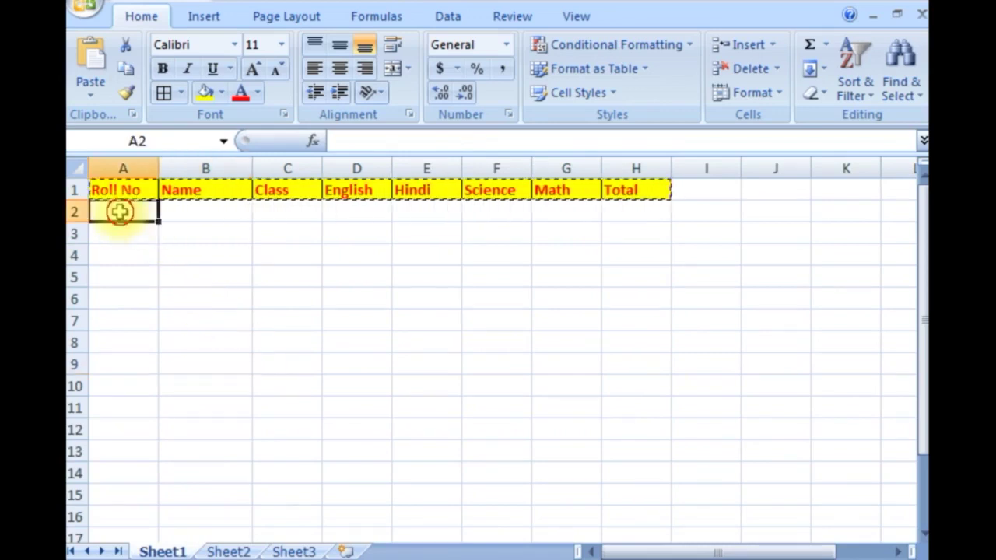
Enter roll 1, the student's name, class X and marks 69, 78, 71, 87 in row 2.
text(1)
key(Tab)
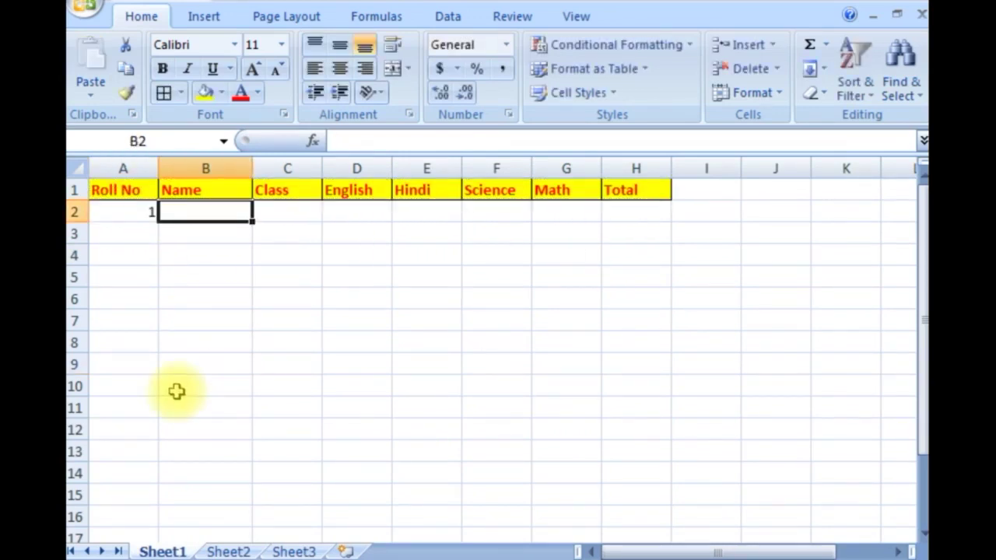
text(Manoj)
key(Tab)
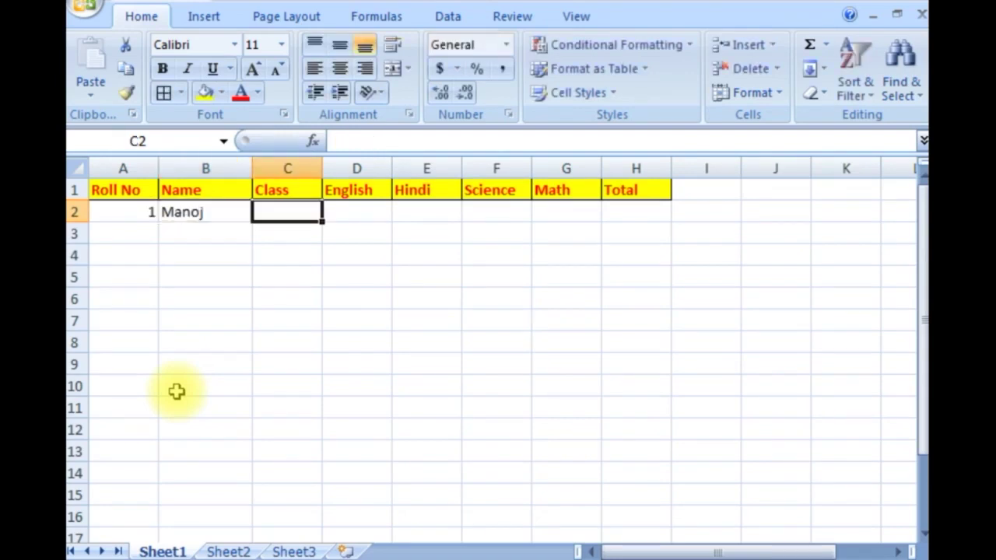
text(X)
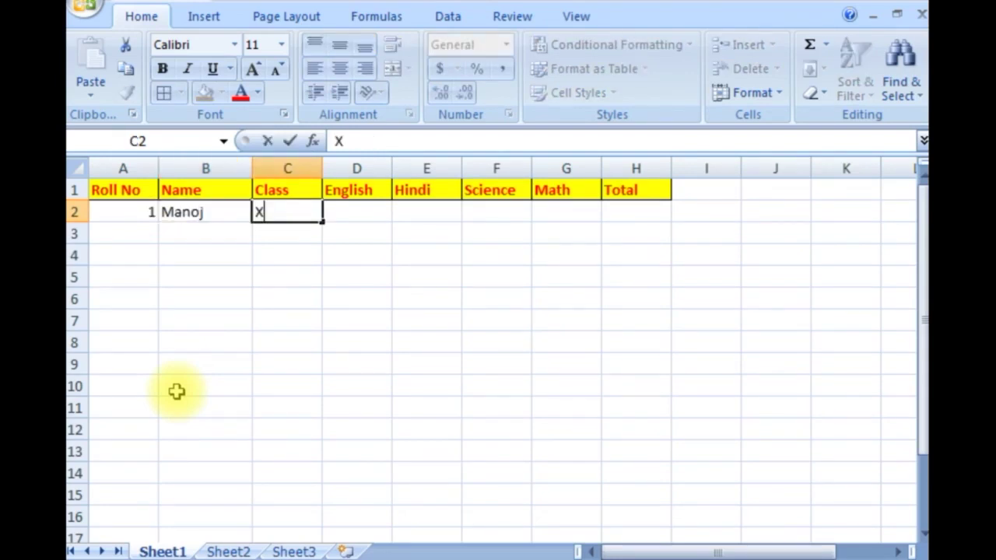
key(Tab)
text(6)
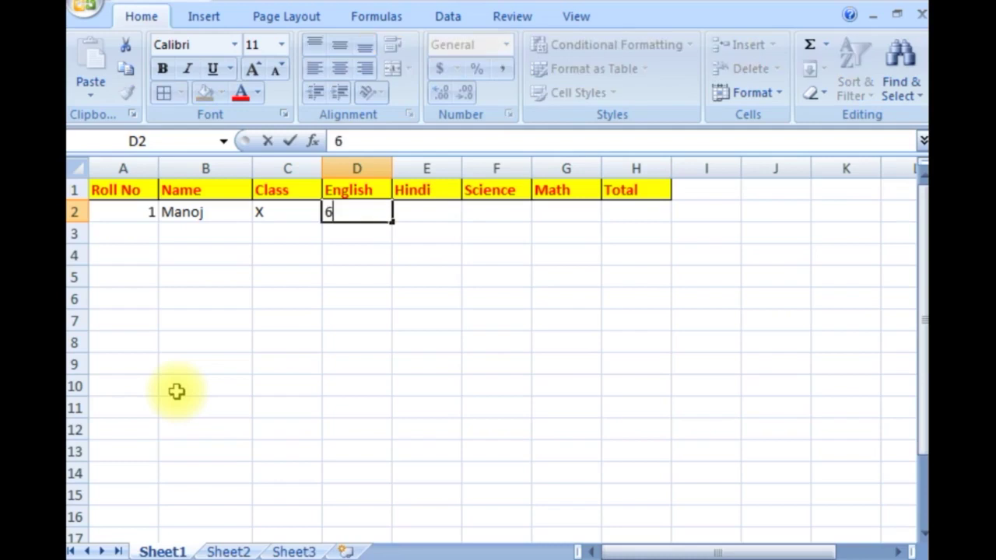
text(9)
key(Tab)
text(78)
key(Tab)
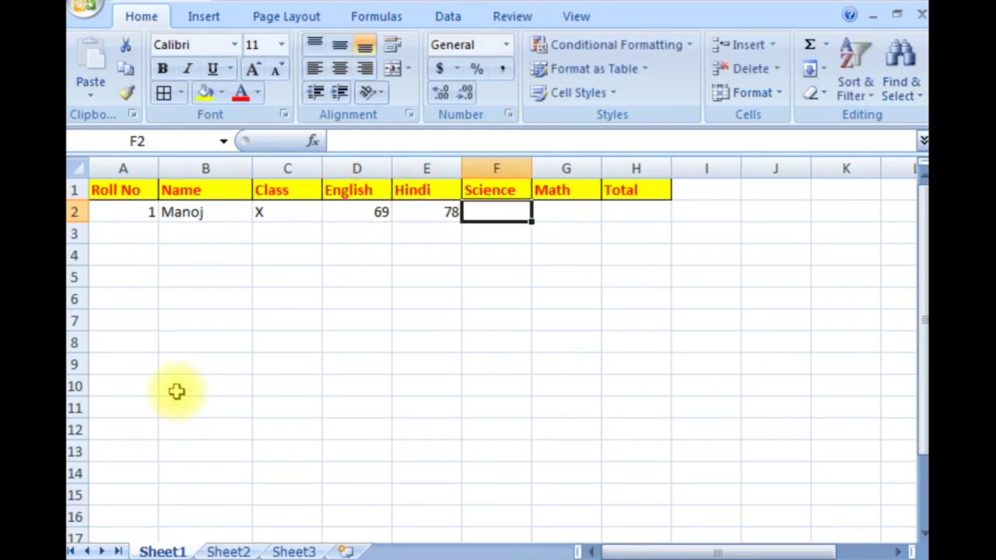
text(71)
key(Tab)
text(87)
key(Tab)
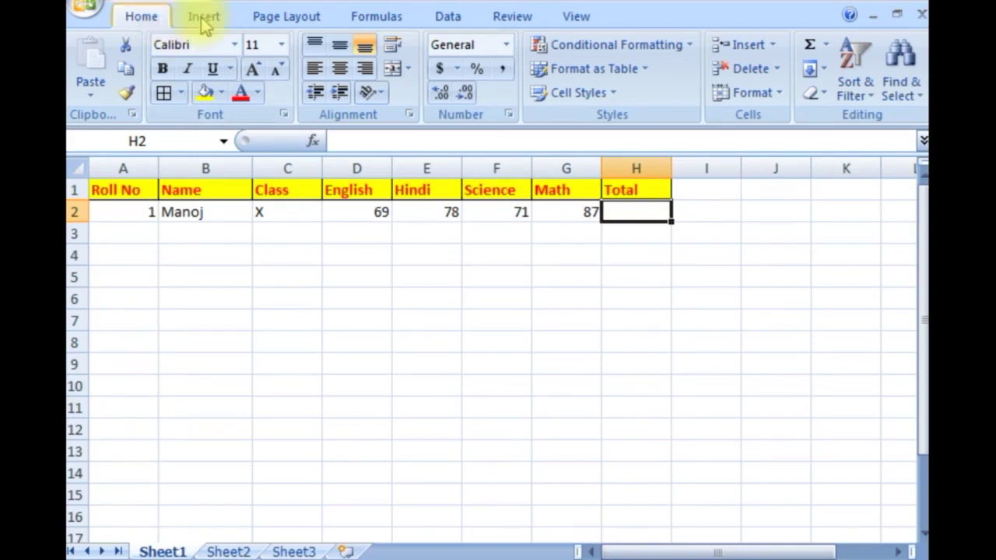
Open the Record Macro dialog from the View tab's Macros menu.
click(577, 18)
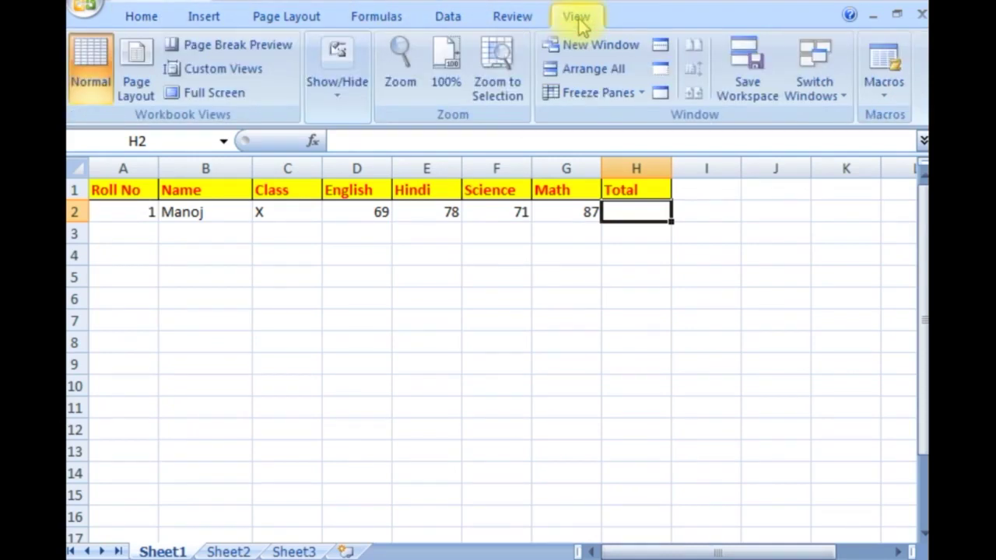
click(884, 101)
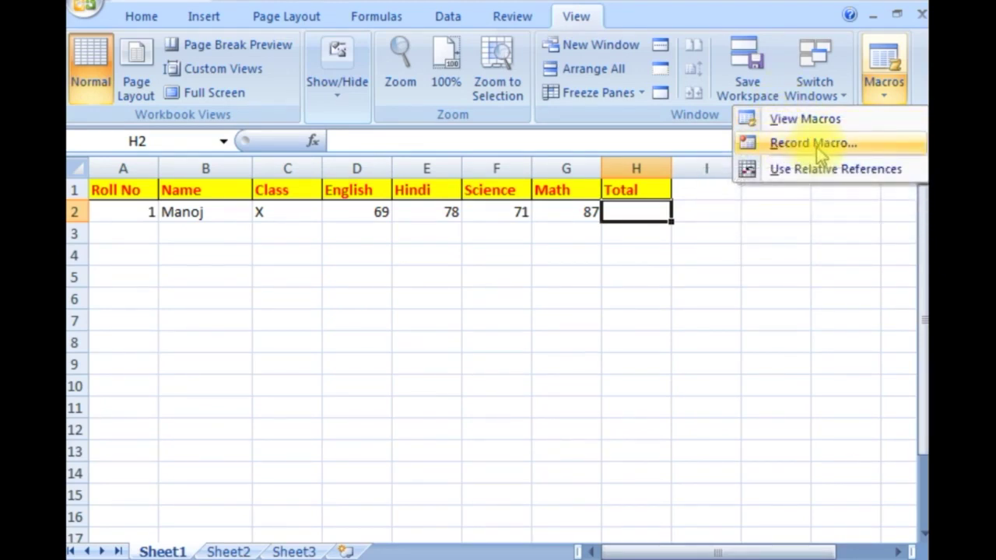
click(816, 147)
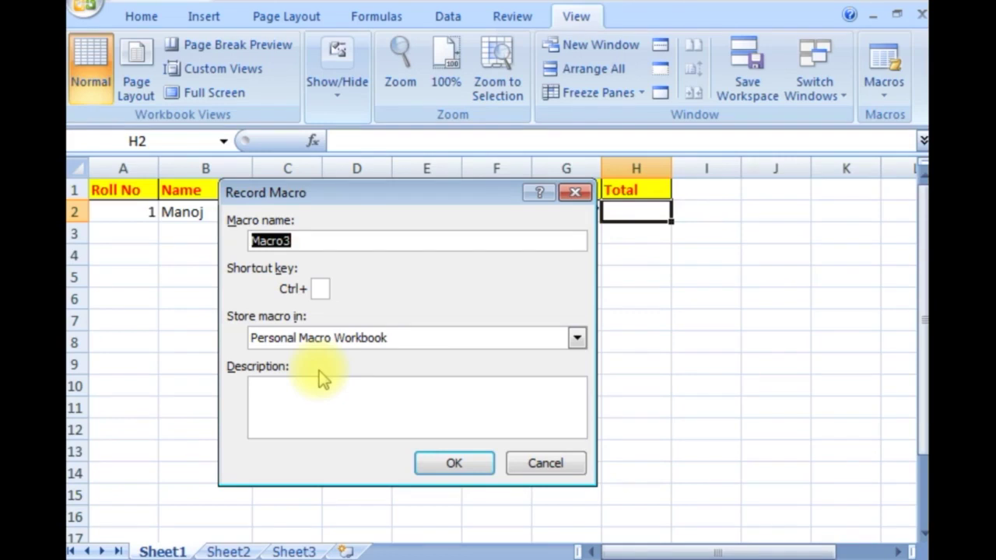
Name the macro SAVE3 and give it the shortcut Ctrl+Shift+I.
text(s)
key(BackSpace)
text(SAVE)
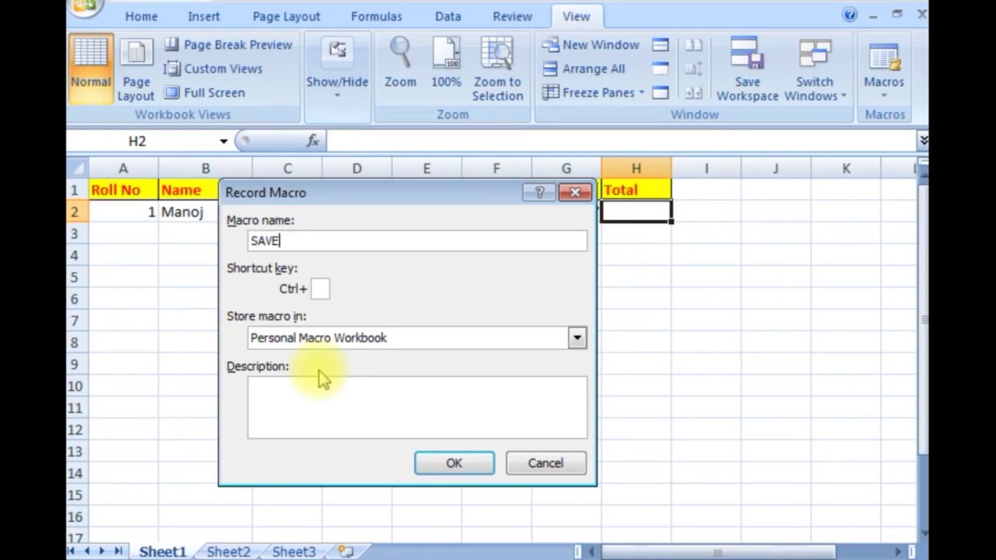
text(3)
click(320, 291)
text(M)
key(Tab)
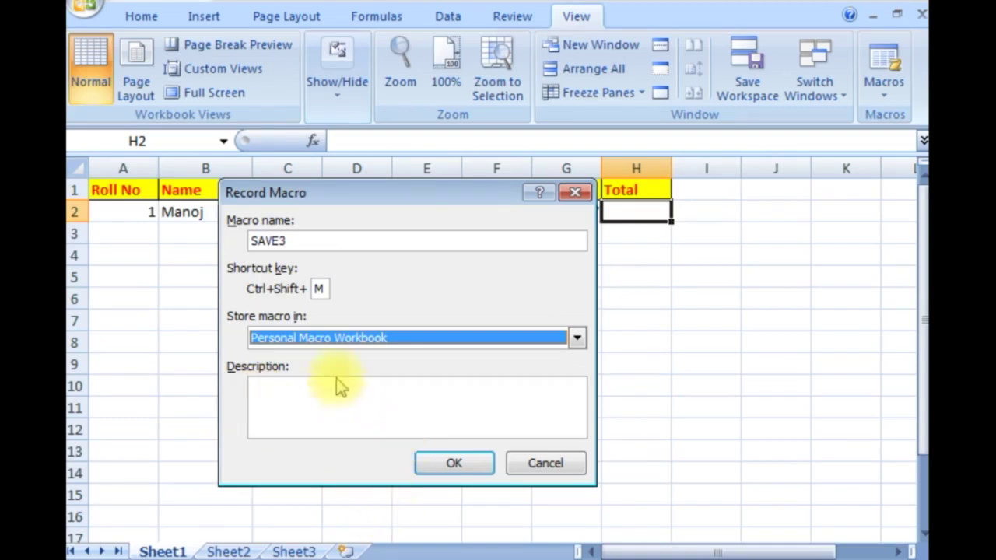
double_click(319, 289)
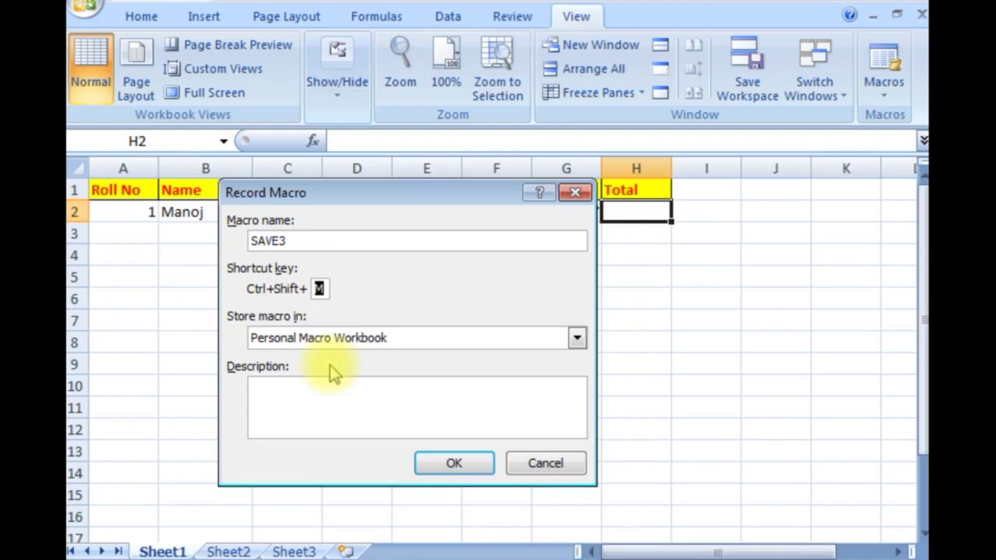
text(I)
key(Tab)
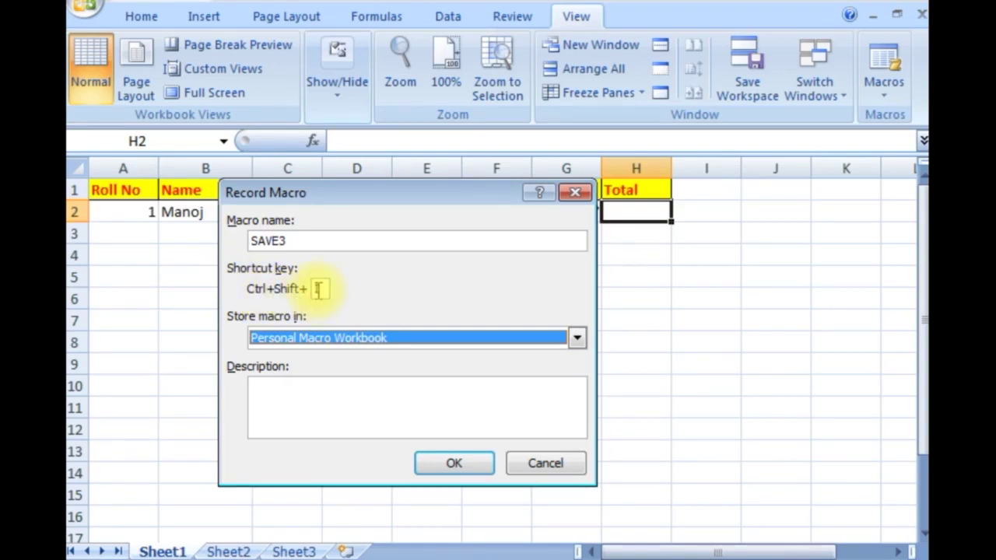
Keep Personal Macro Workbook as the storage location and start recording.
click(273, 402)
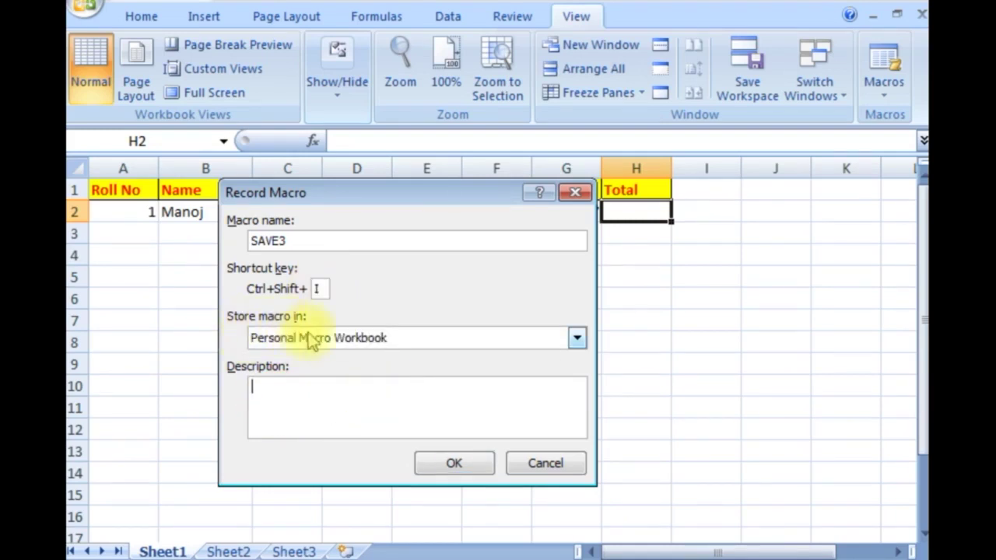
click(431, 343)
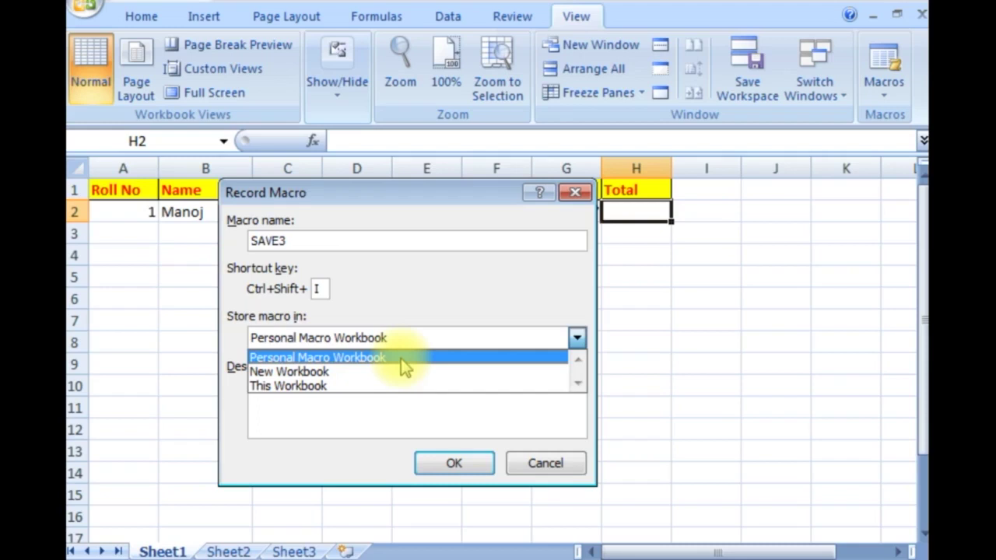
click(401, 358)
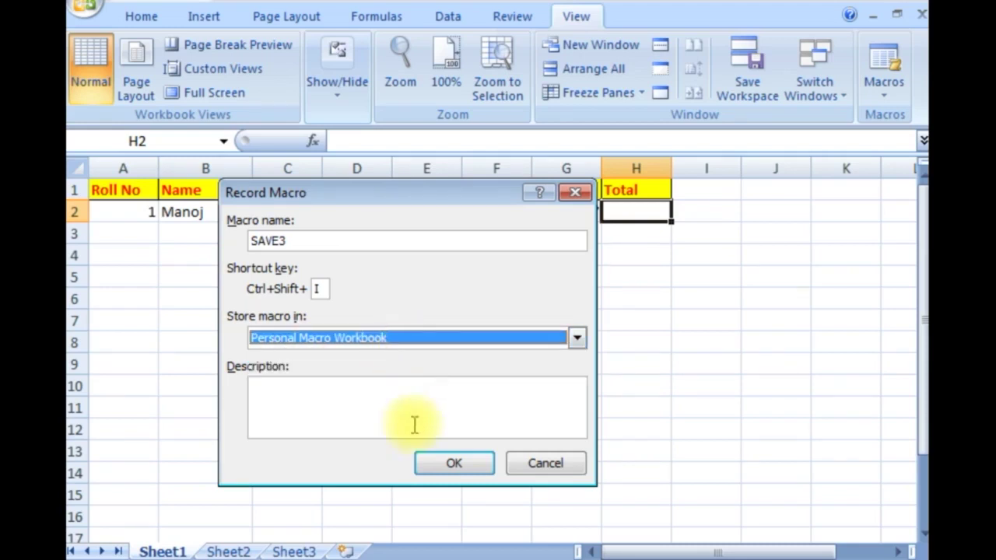
click(403, 337)
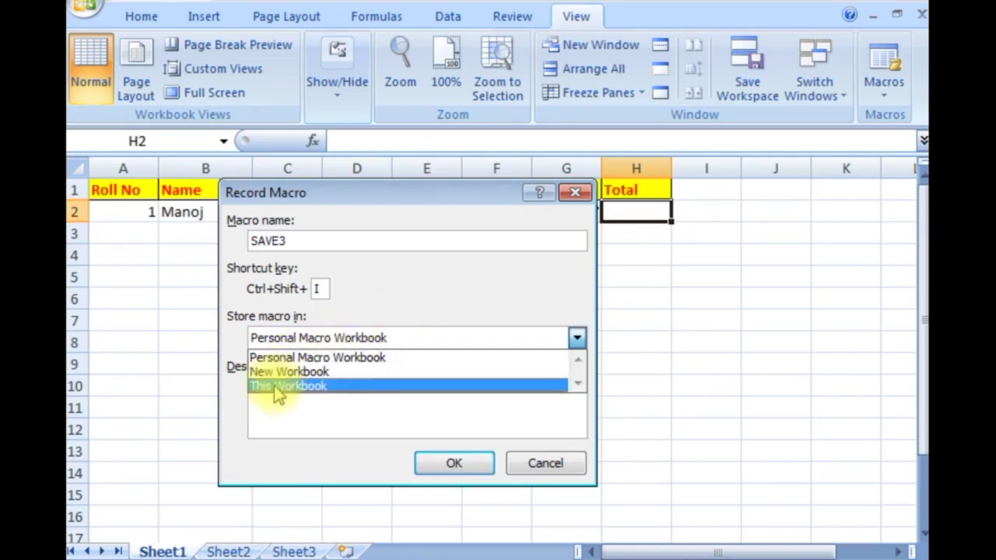
click(303, 358)
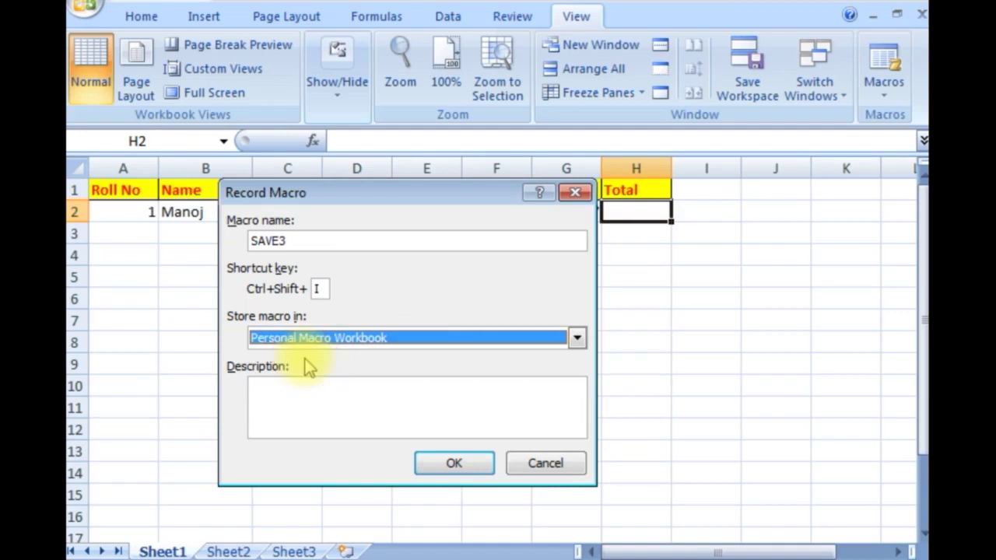
click(454, 464)
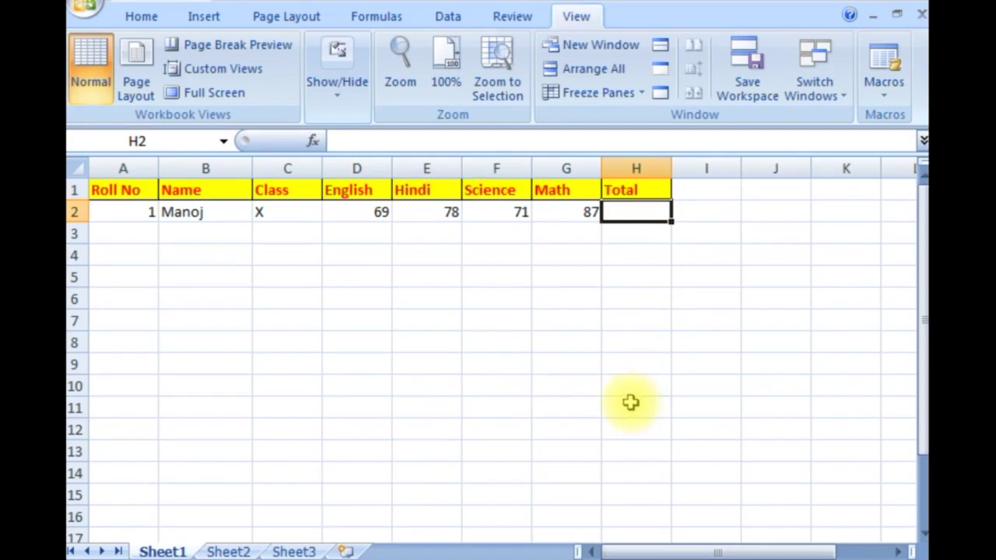
Insert =SUM(D2:G2) in H2 with AutoSum for a total of 305, then select row 2.
click(643, 213)
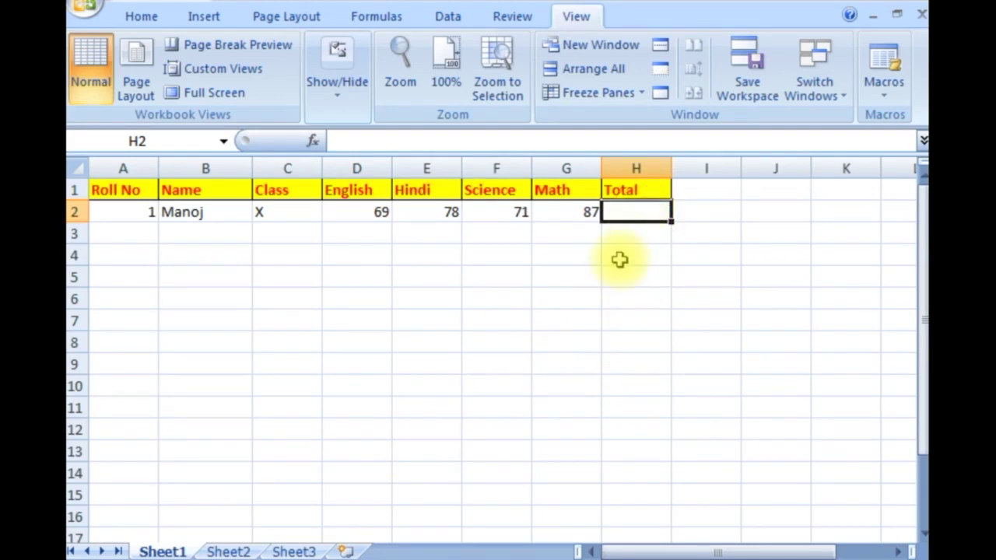
click(392, 16)
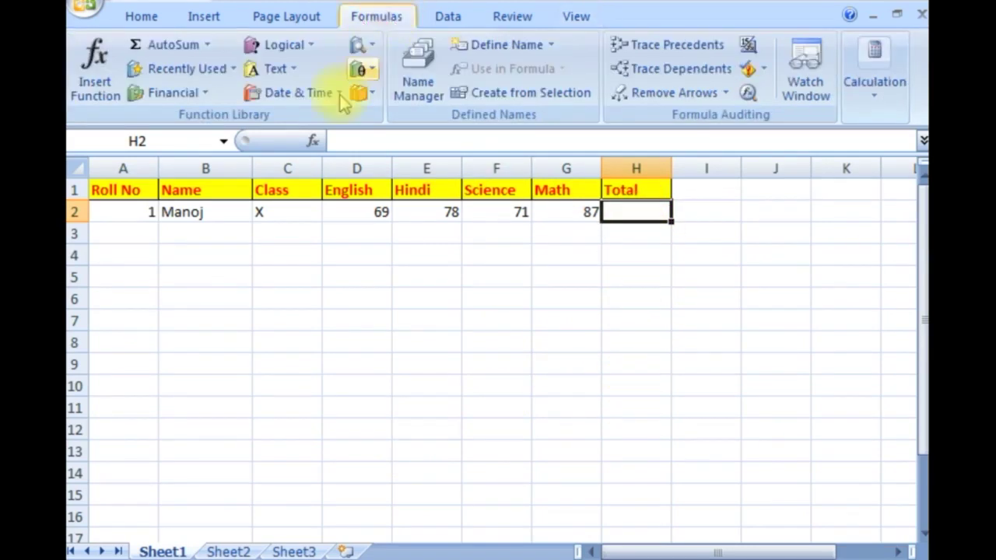
click(189, 47)
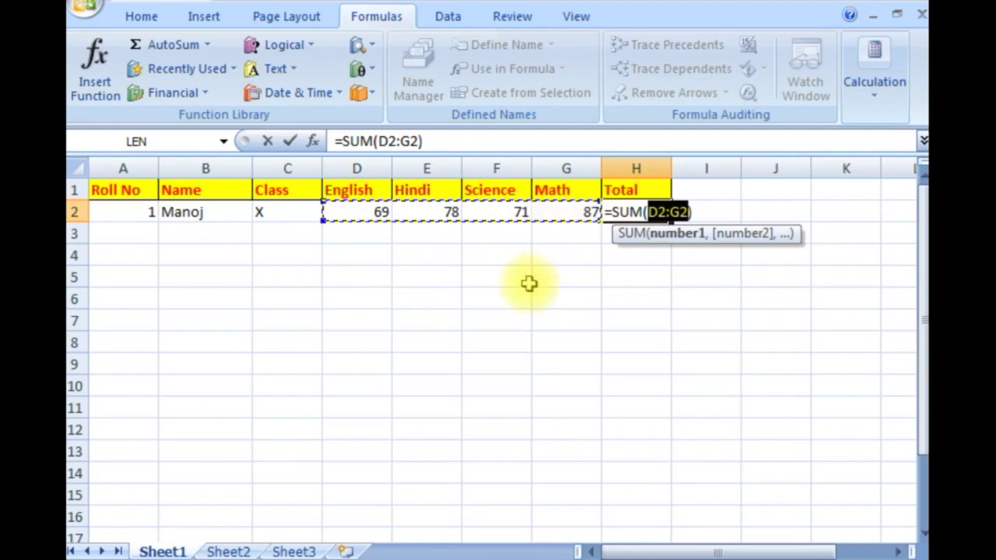
key(Return)
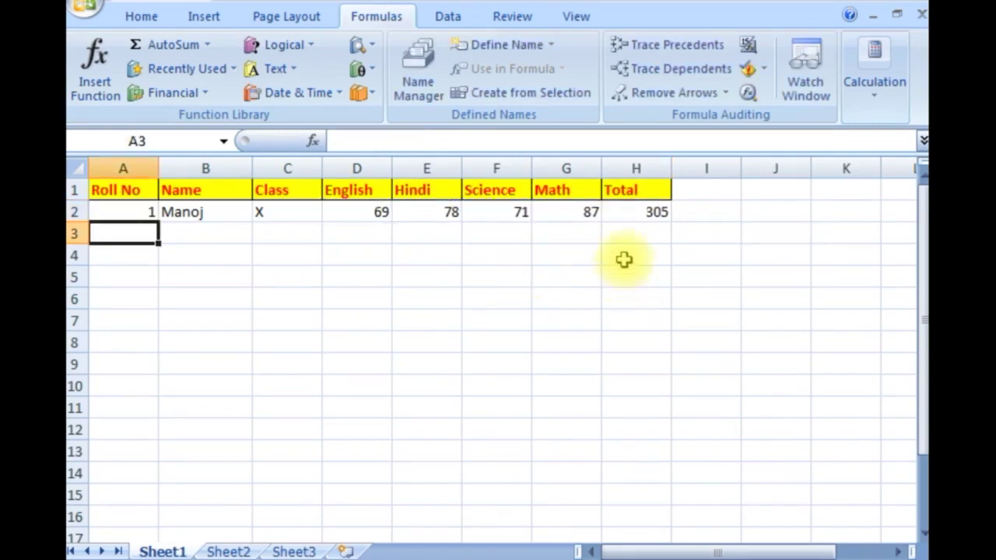
click(632, 218)
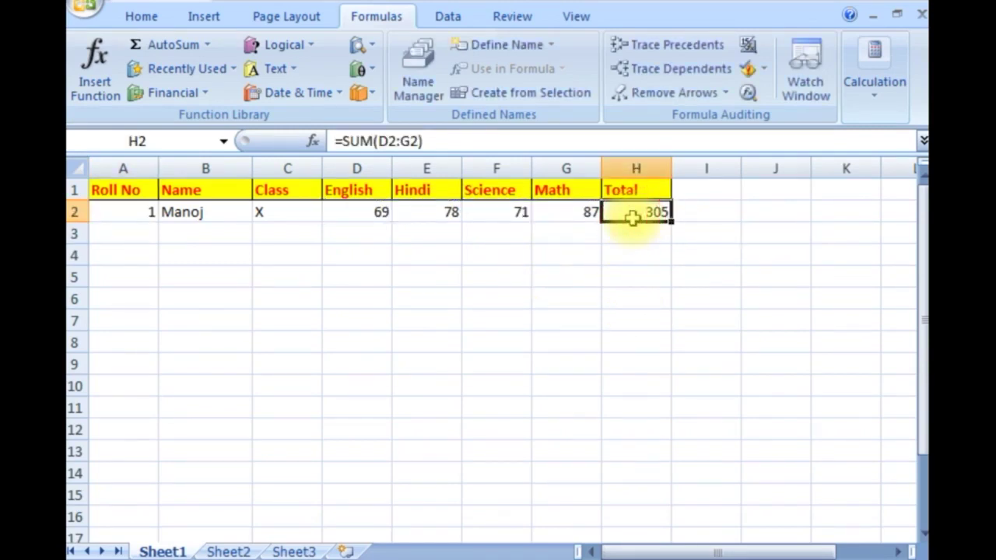
click(636, 295)
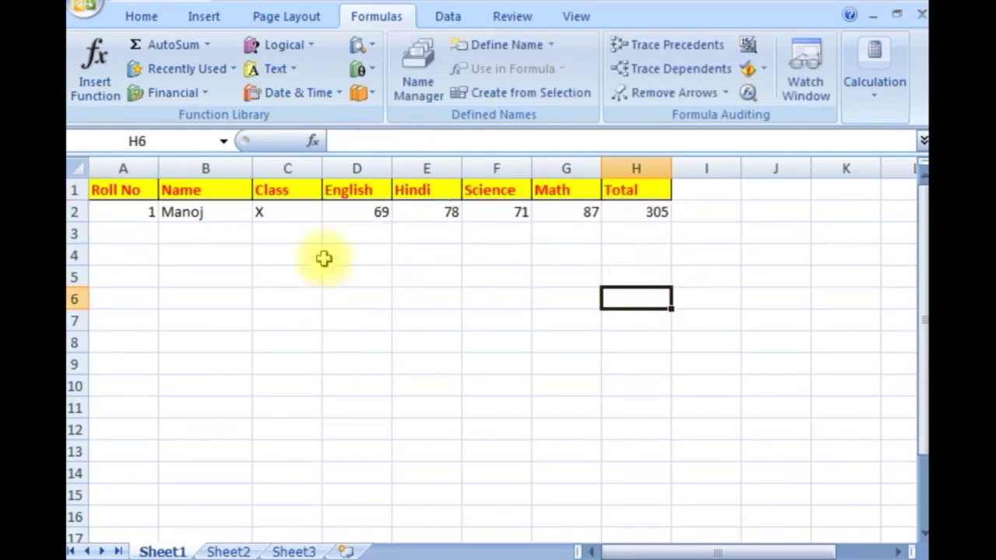
click(73, 211)
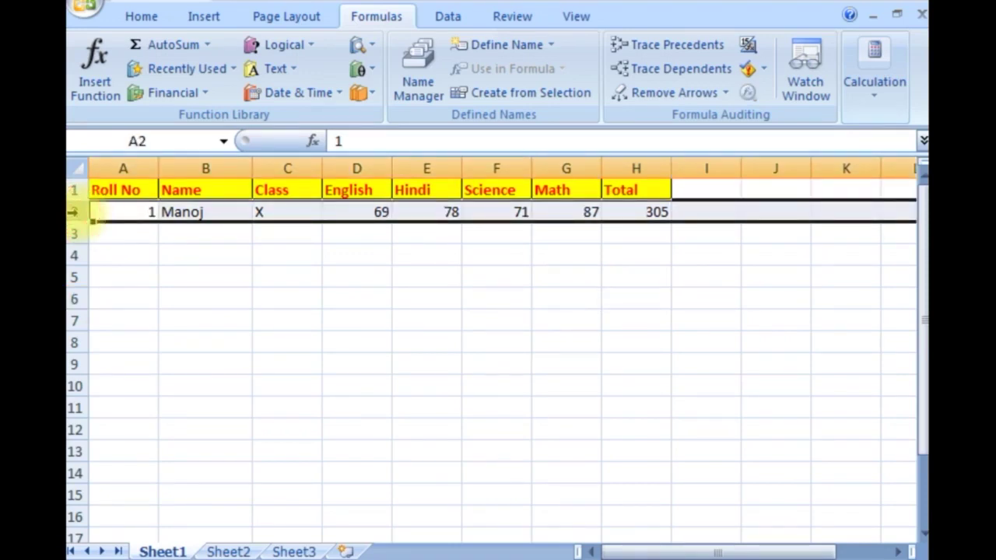
Cut the student's row from Sheet1 and insert it as row 2 of Sheet2.
right_click(86, 216)
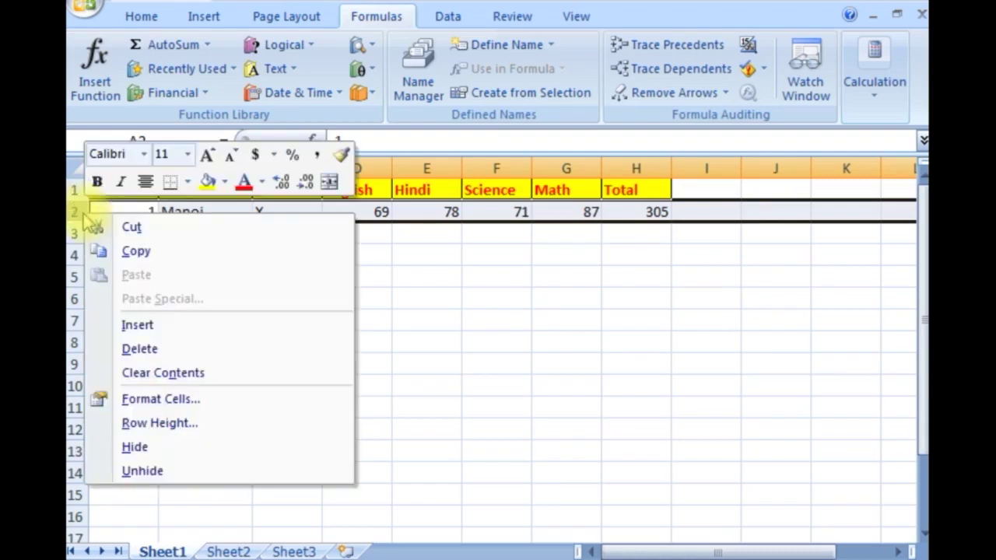
click(130, 227)
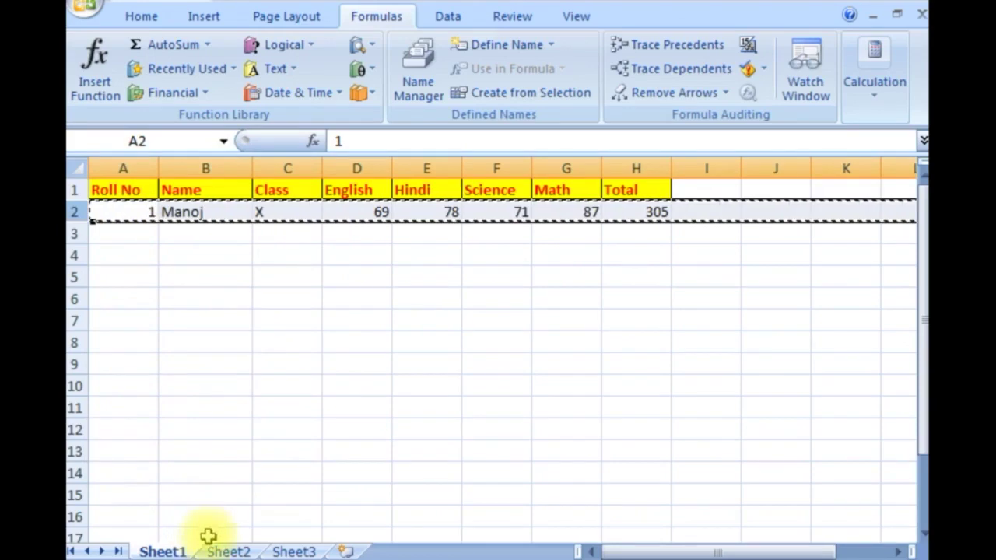
click(227, 550)
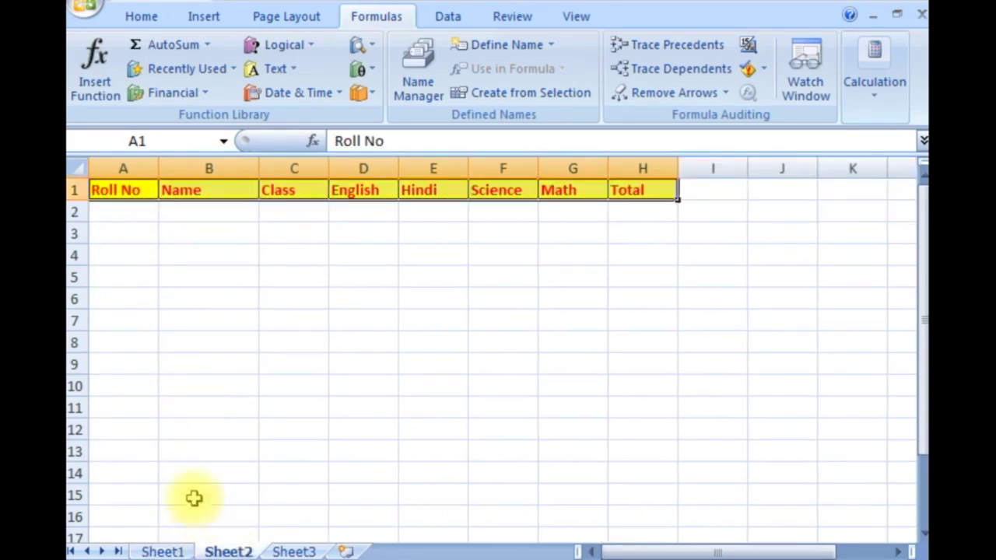
click(72, 212)
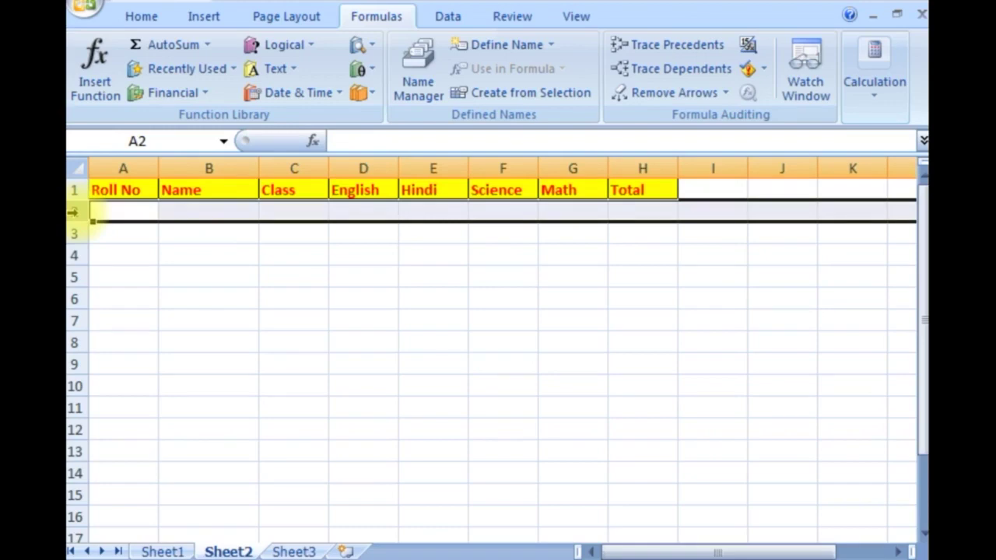
right_click(78, 211)
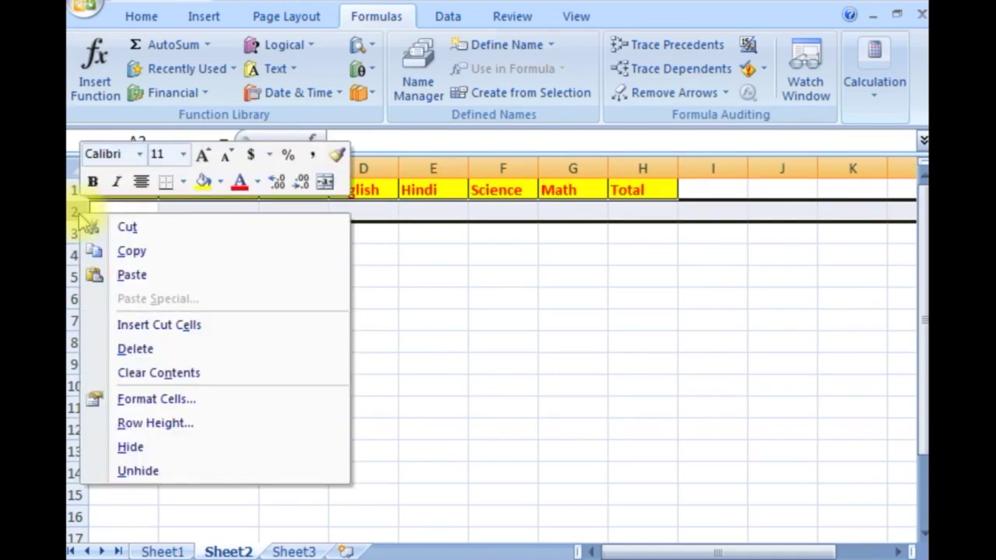
click(132, 327)
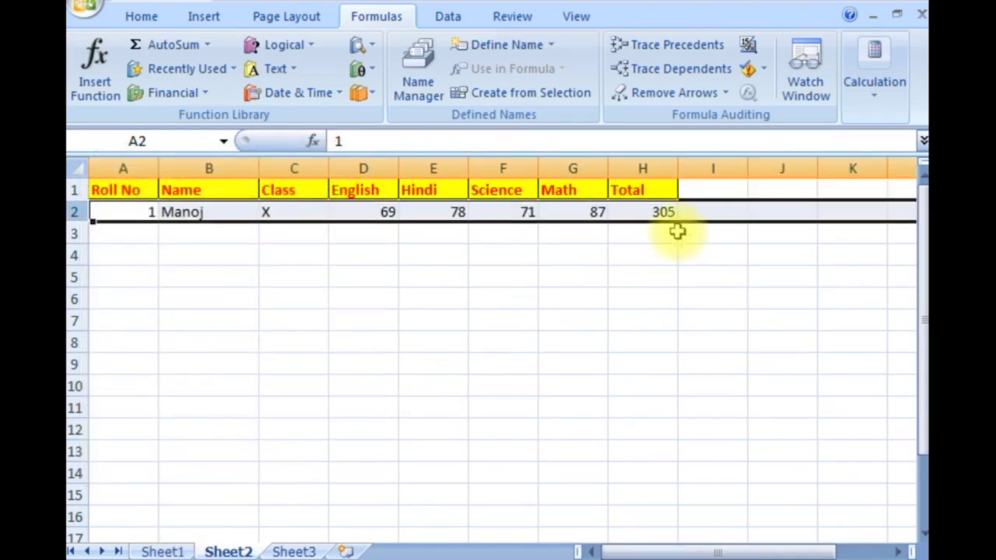
Return to Sheet1 and select cell A2 for the next entry.
click(705, 236)
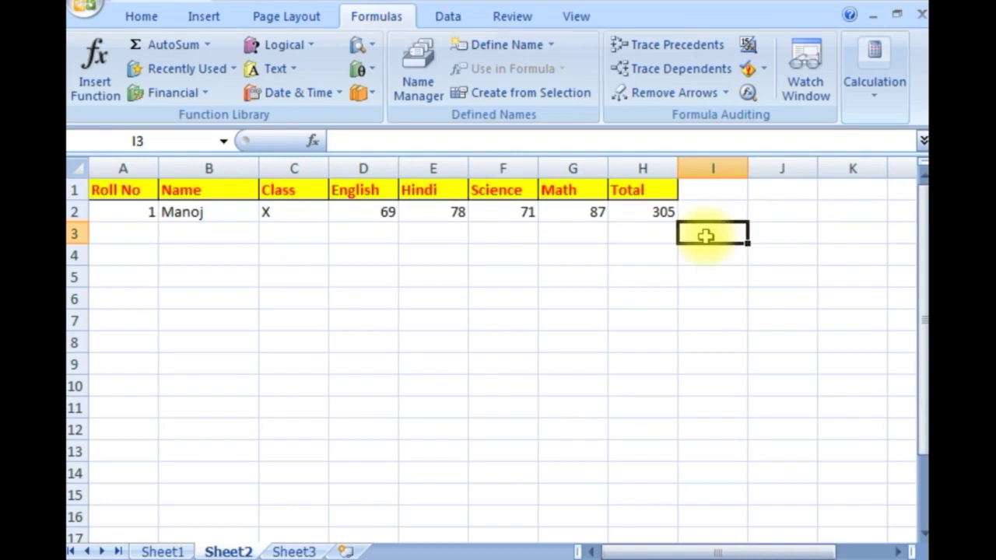
click(694, 276)
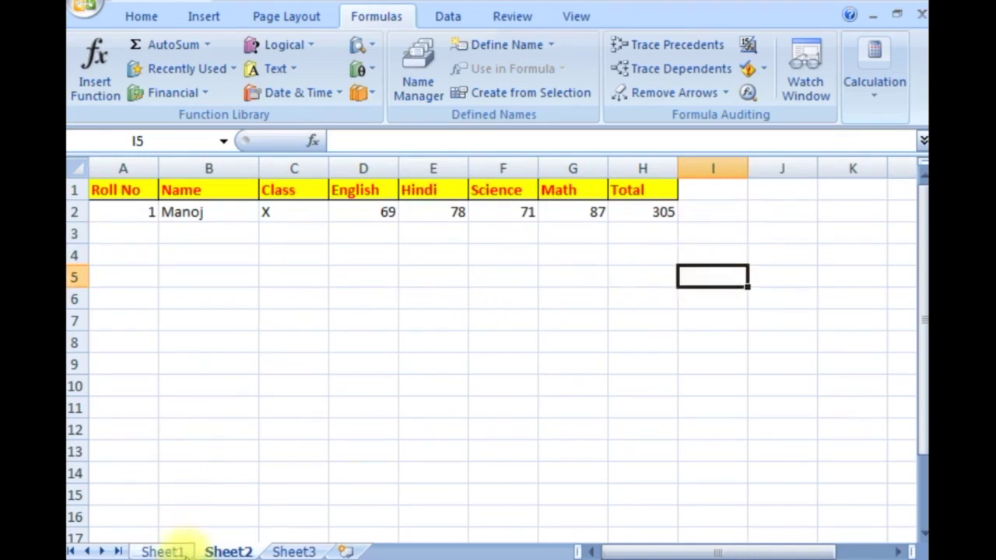
click(163, 551)
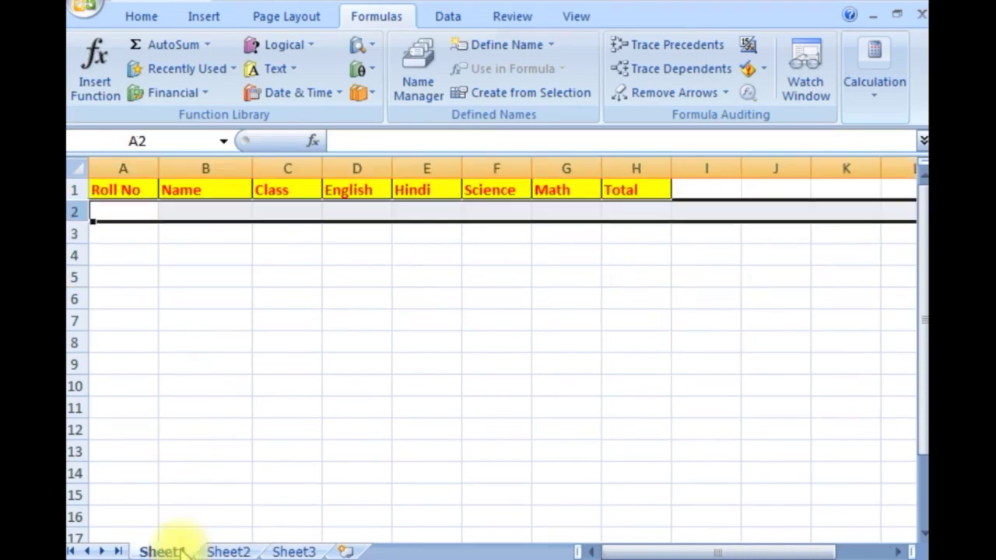
click(114, 215)
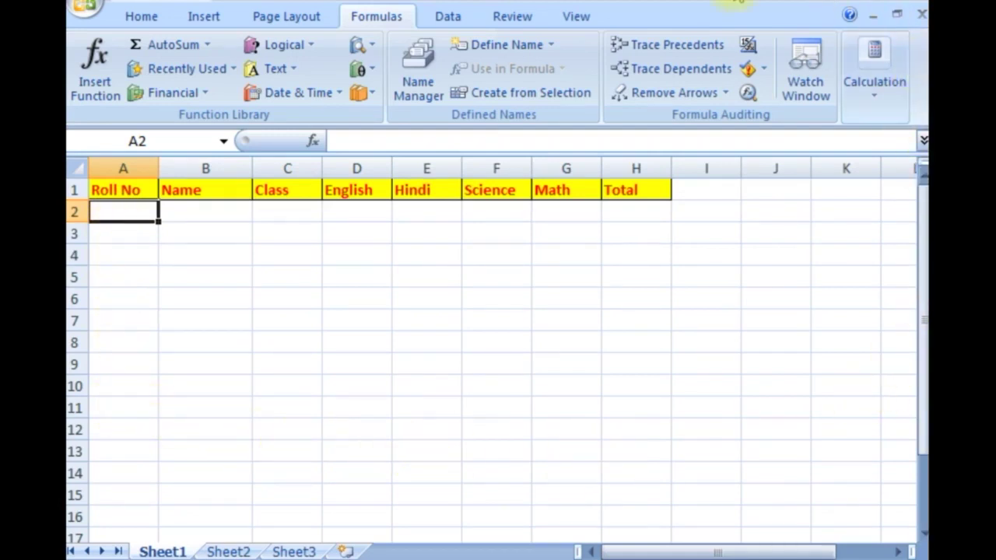
click(576, 16)
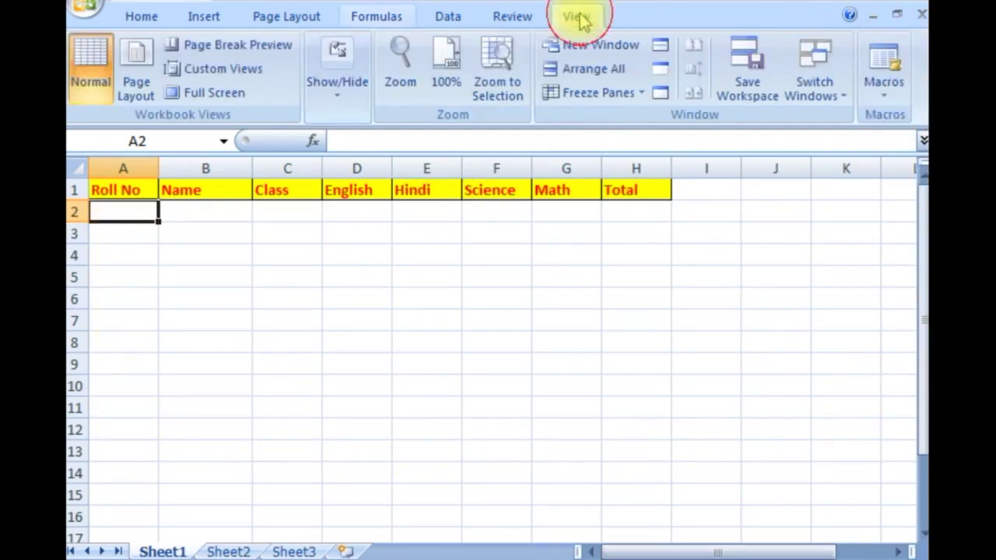
Stop the macro recording, then enter roll 2 and the student's name in row 2.
click(884, 90)
click(830, 144)
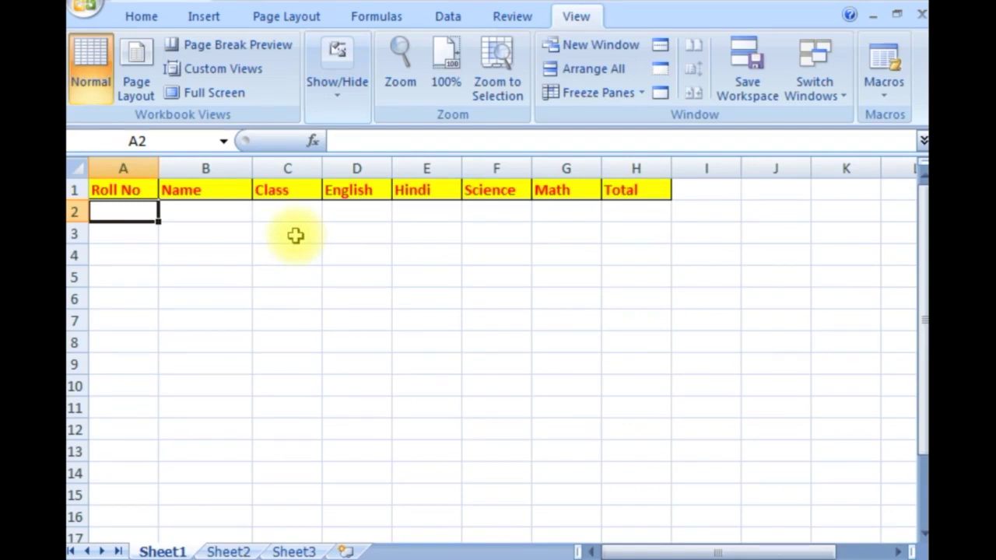
text(2)
key(Tab)
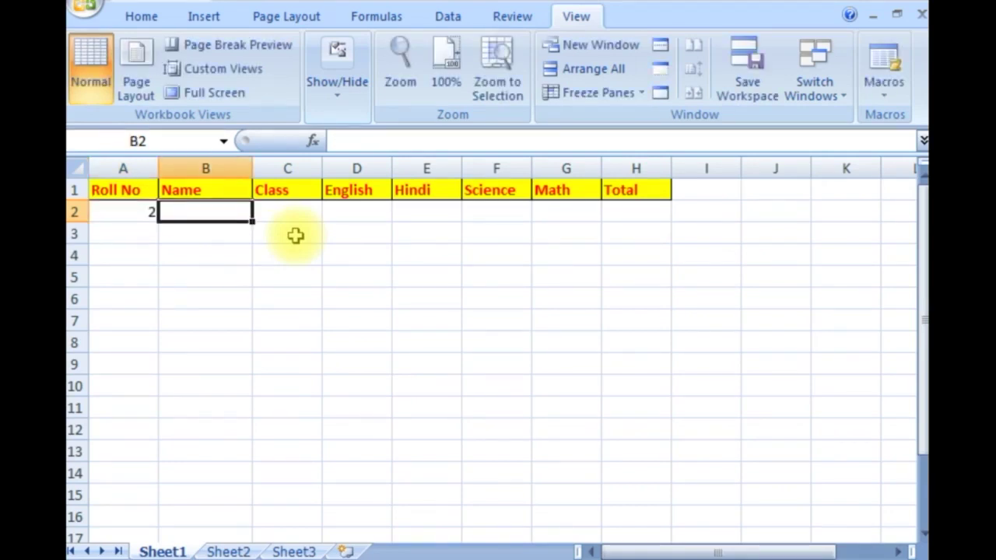
text(v)
text(VEK)
key(Tab)
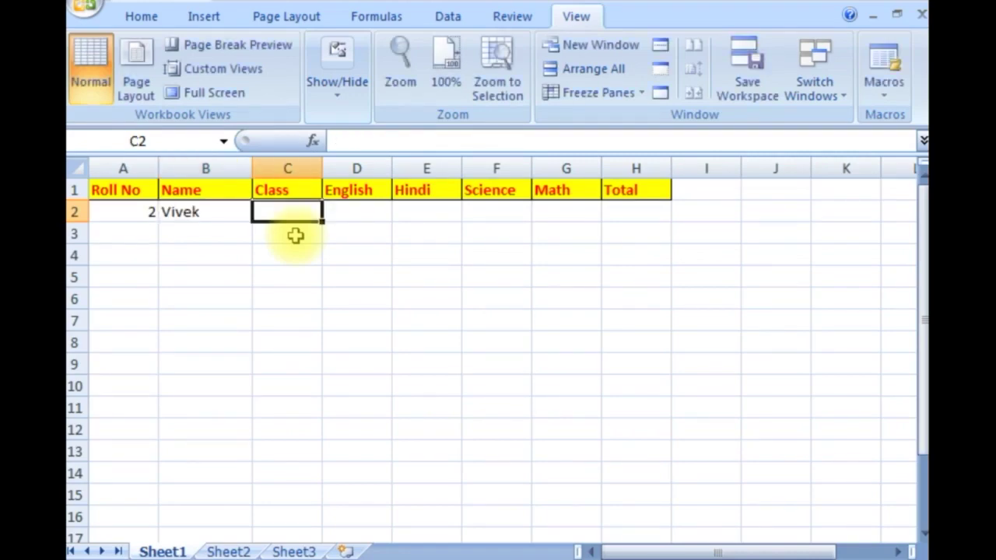
Fill in class X and marks 74, 87, 57, 58, then check the record on Sheet2.
key(Up)
text(X)
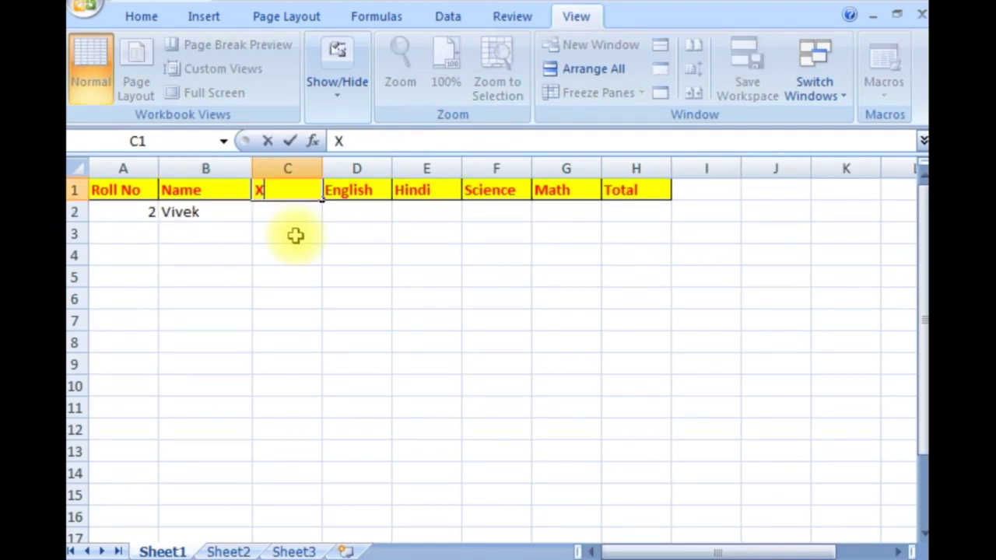
key(Escape)
key(Down)
text(X)
key(Tab)
text(74)
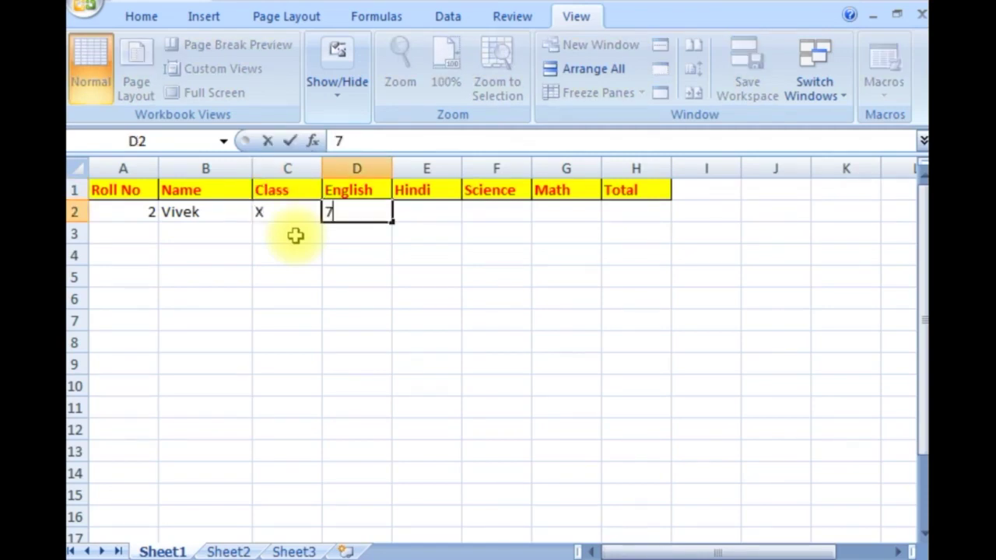
key(Tab)
text(87)
key(Tab)
text(57)
key(Tab)
text(58)
key(Tab)
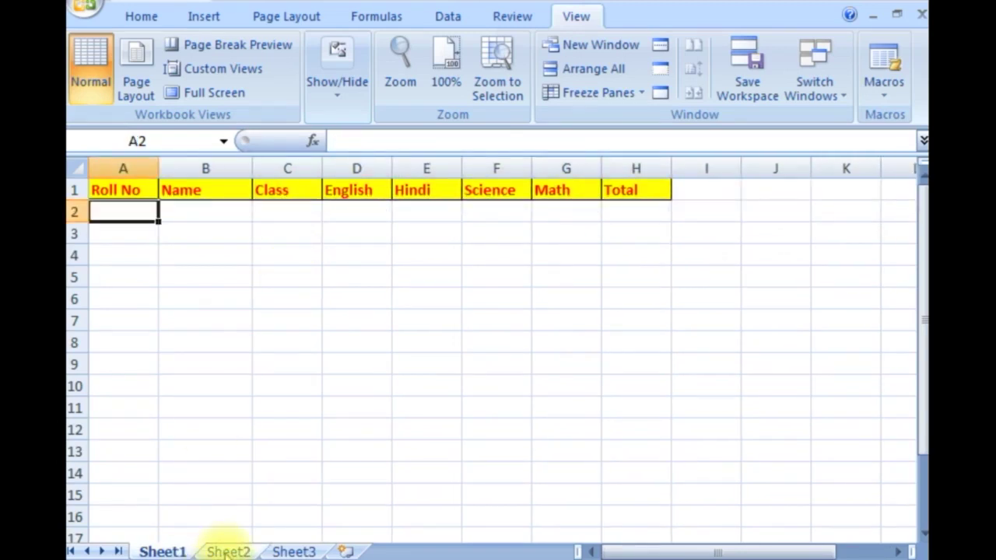
click(224, 551)
Inspect the copied class value on Sheet2, then return to the Sheet1 entry form.
click(227, 425)
click(114, 216)
click(269, 211)
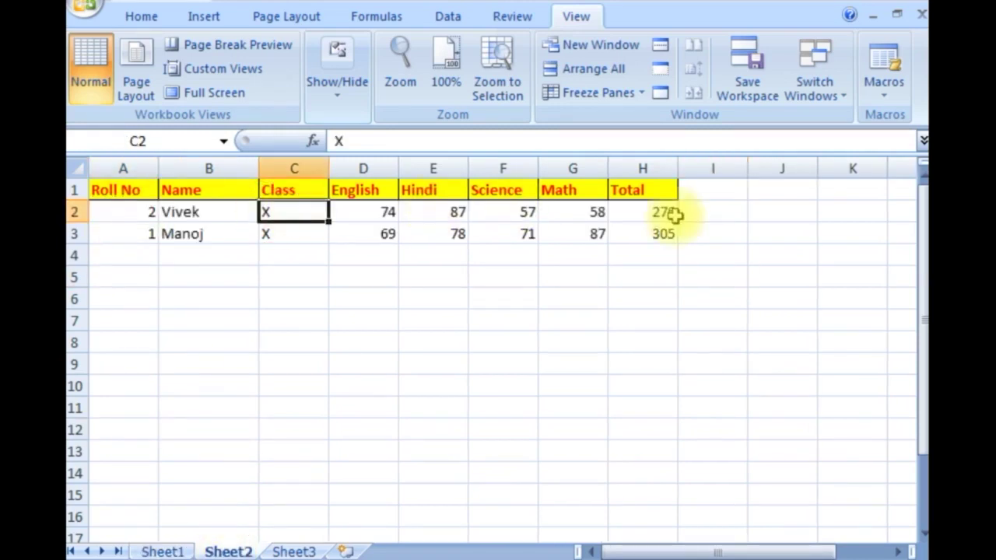
click(176, 550)
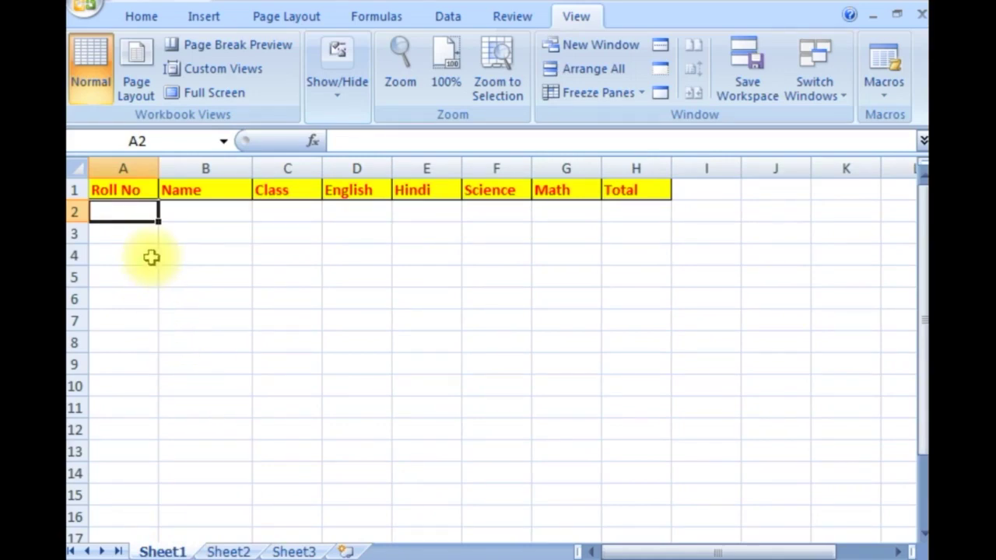
Enter roll number 2, the student's name and class X in row 2 of Sheet1.
text(2)
key(Tab)
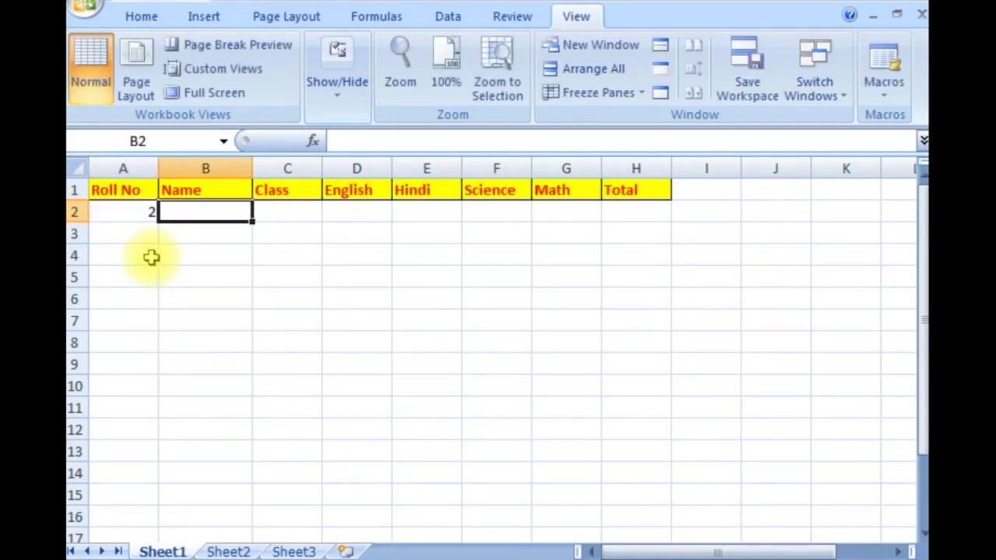
text(vivek)
key(Tab)
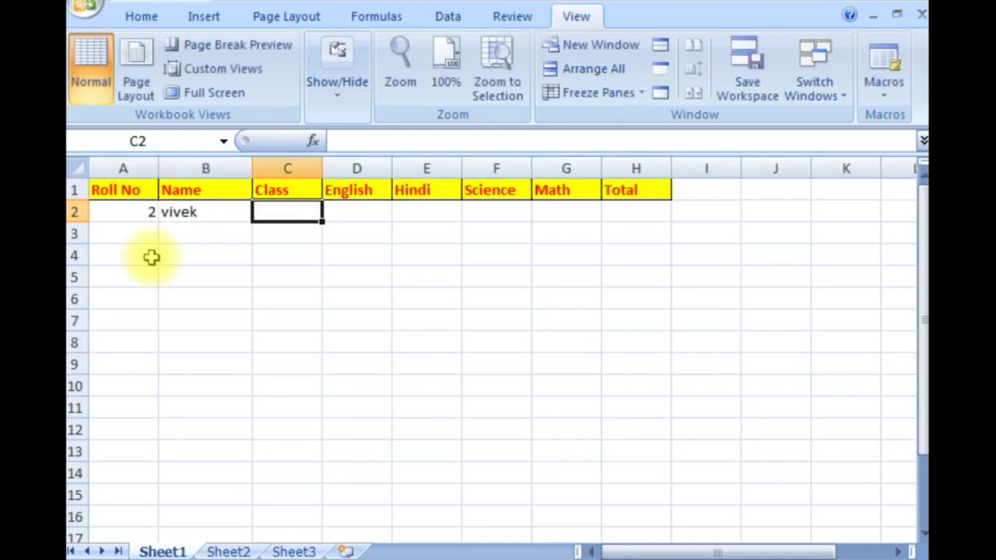
text(X)
key(Tab)
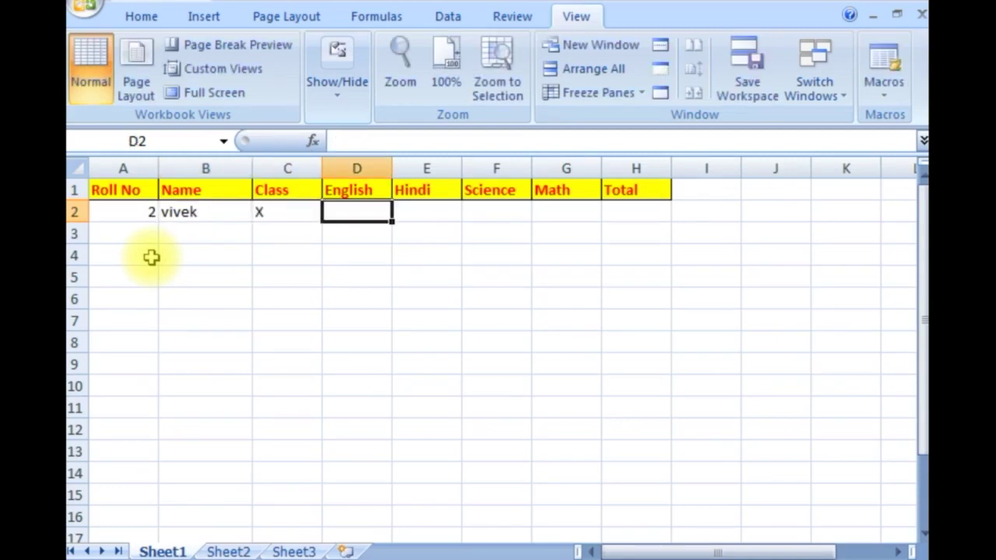
Enter the marks 47, 58, 58 and 68, correcting the mistyped Science mark.
text(47)
key(Tab)
text(58)
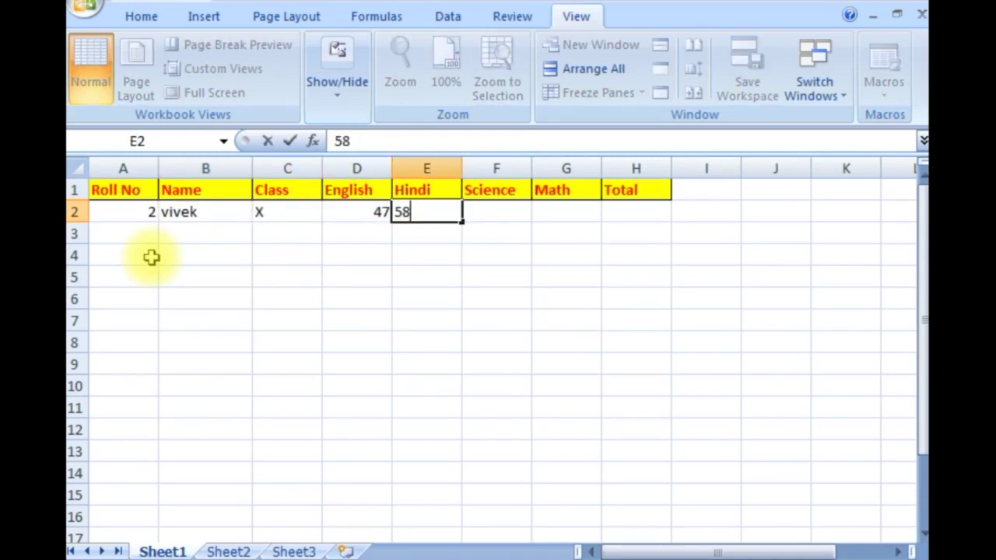
key(Tab)
text(58/)
key(Tab)
key(shift+Tab)
text(58)
key(Tab)
text(689)
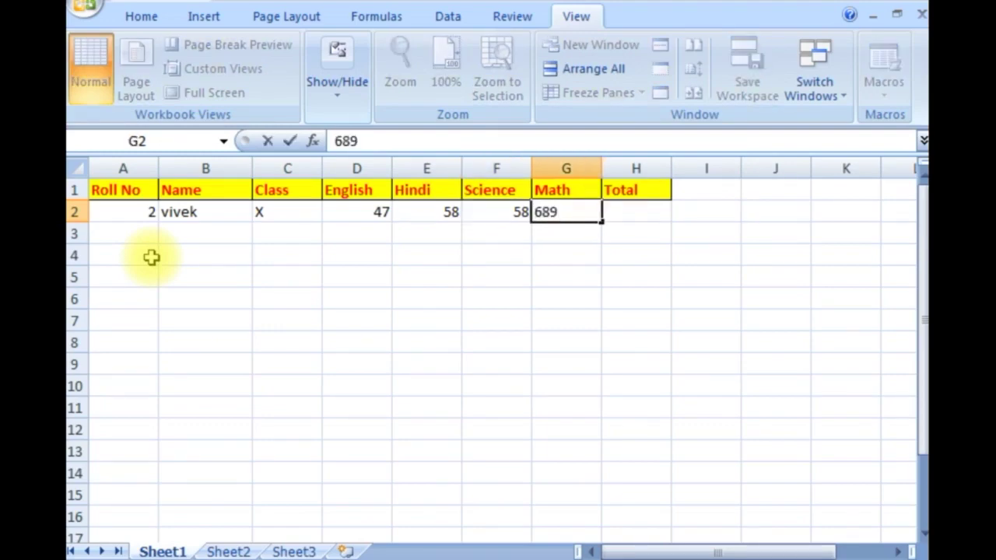
key(Return)
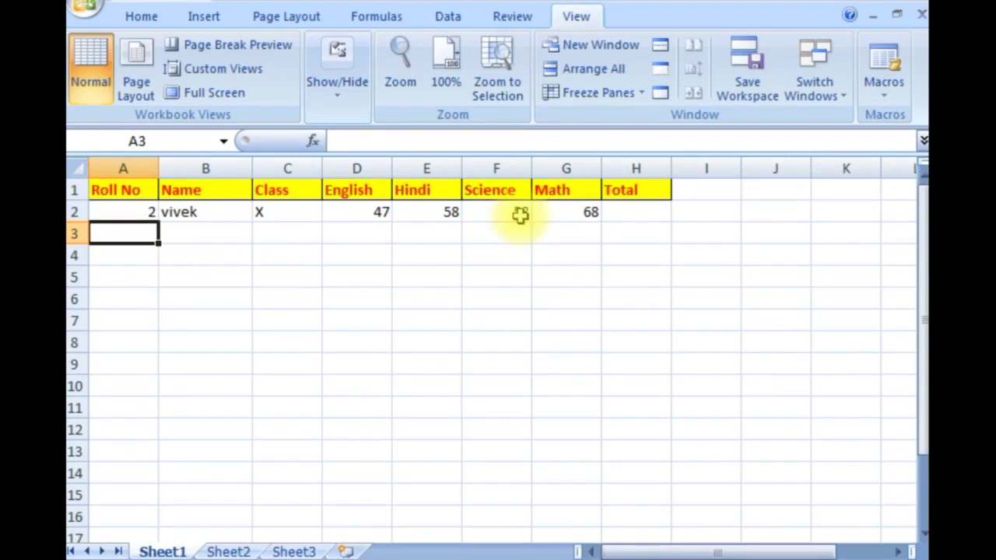
Confirm Sheet2 now shows the new record totalling 231, then return to Sheet1.
click(612, 215)
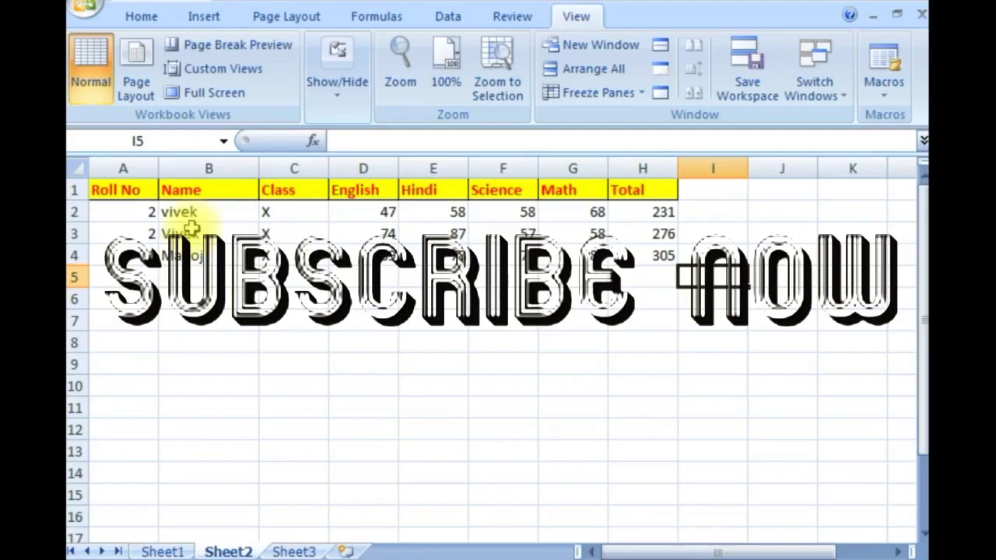
click(191, 228)
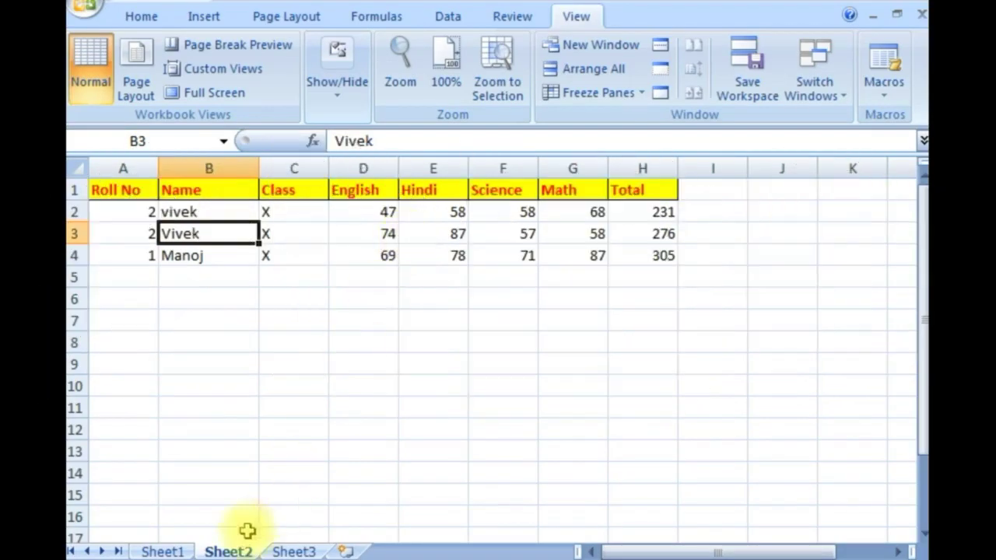
click(171, 550)
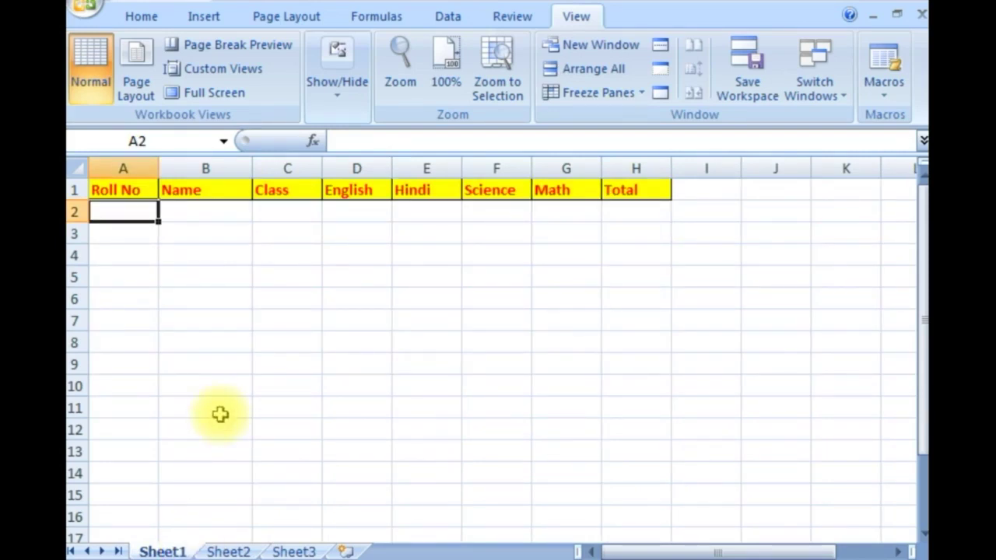
click(220, 415)
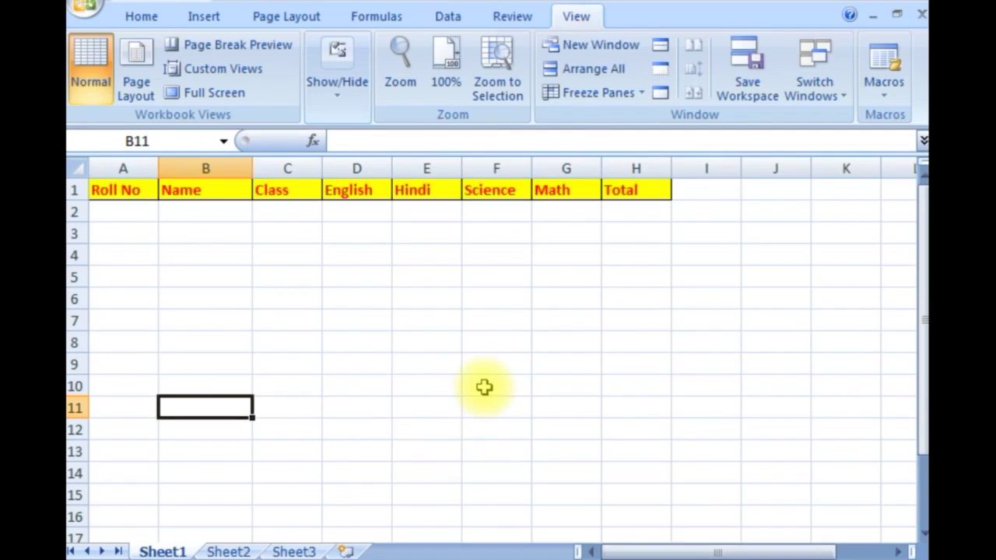
Draw a rounded rectangle beside the table in column I and move it to rows 4–5.
click(206, 19)
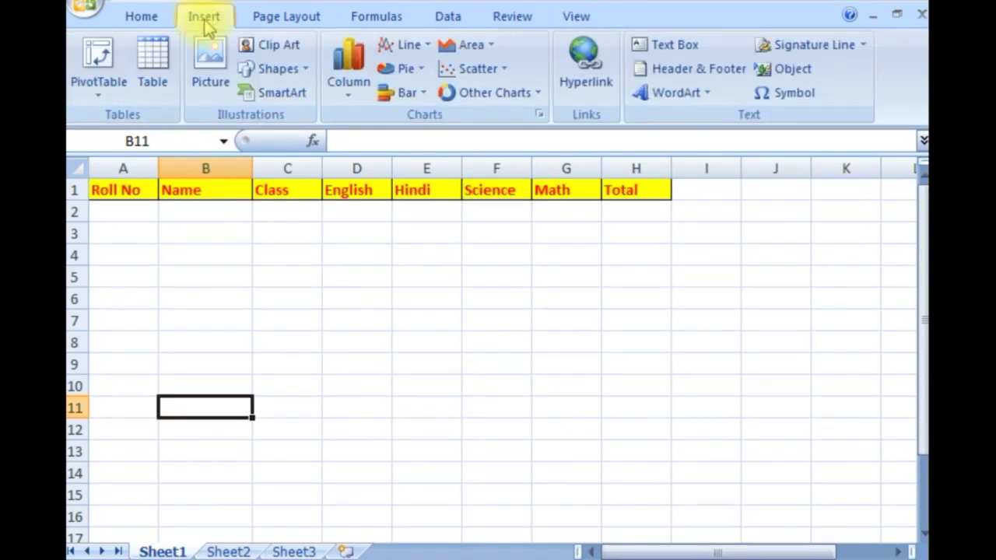
click(268, 69)
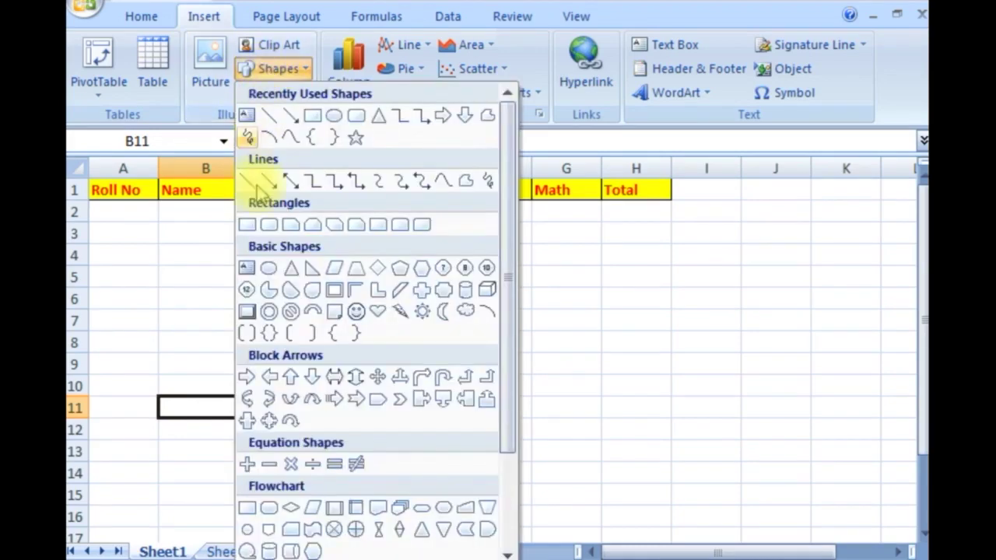
click(251, 184)
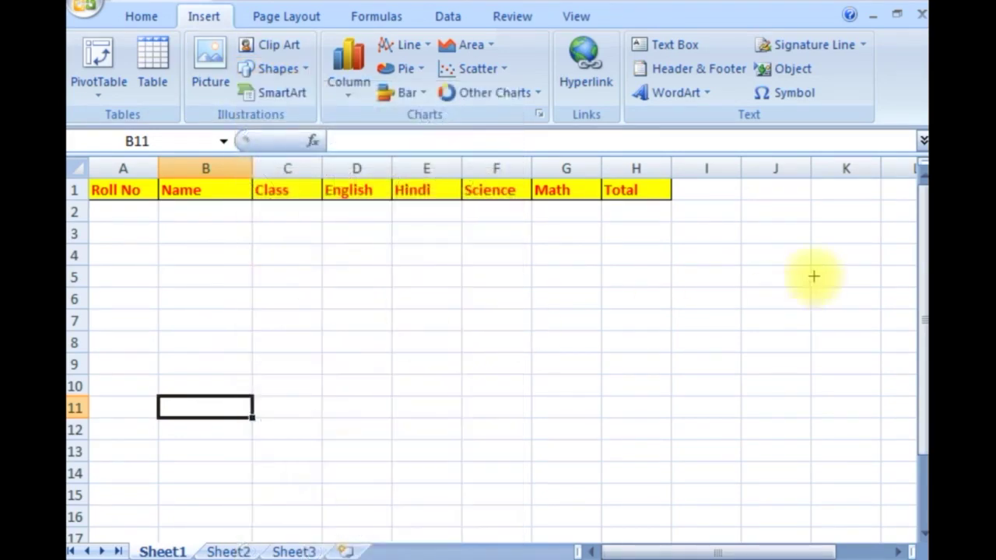
mouse_move(667, 221)
mouse_down()
mouse_move(694, 245)
mouse_move(746, 253)
mouse_up()
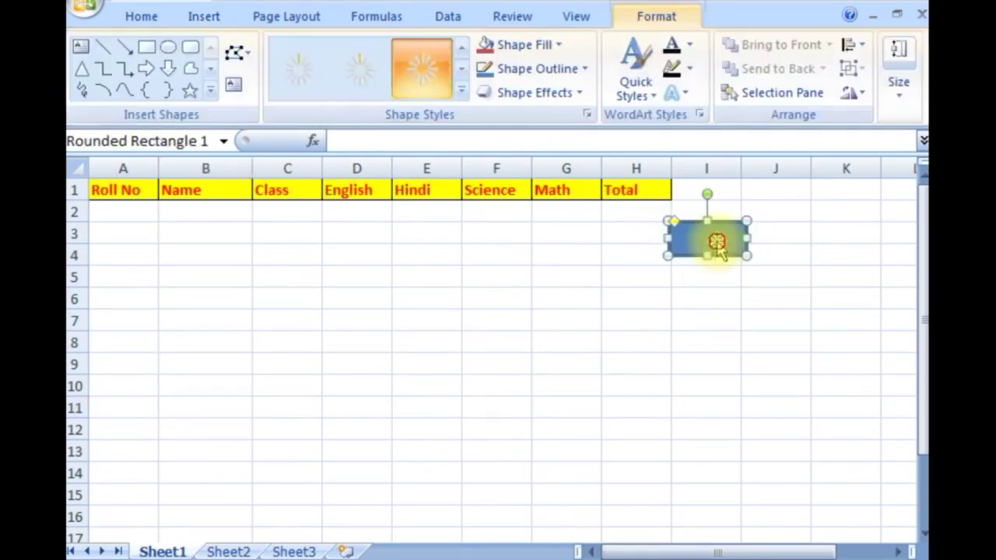
drag(716, 243, 721, 280)
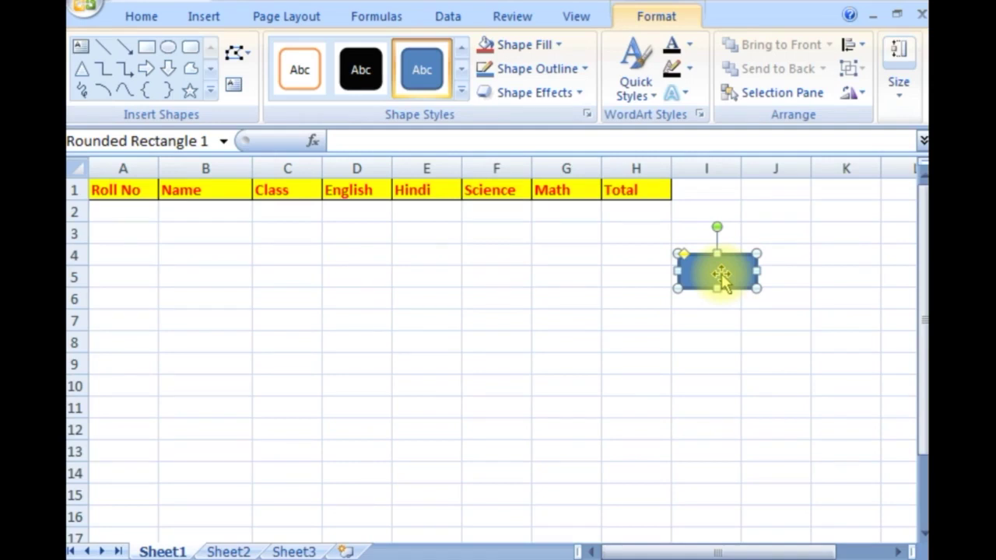
Label the rounded rectangle with the text SAVE.
right_click(718, 280)
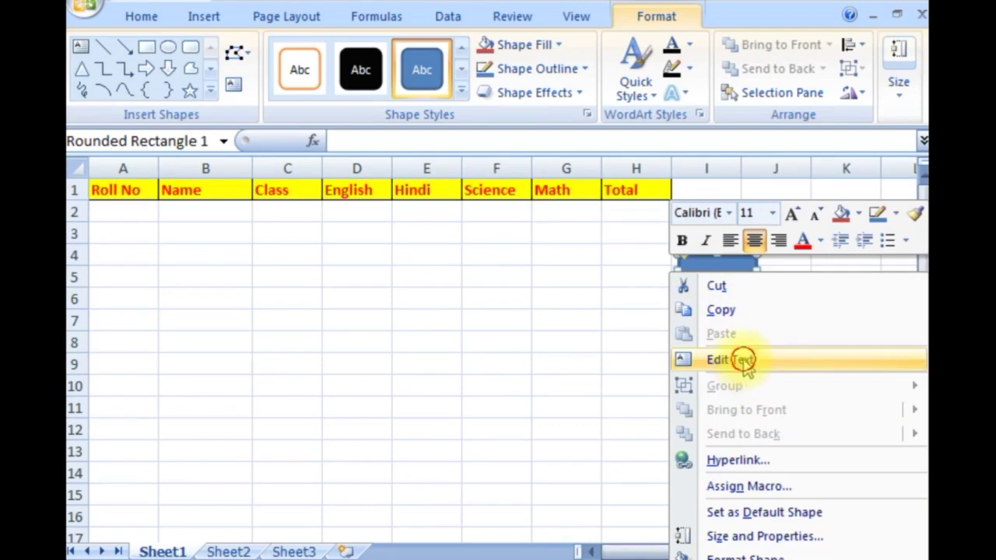
click(742, 359)
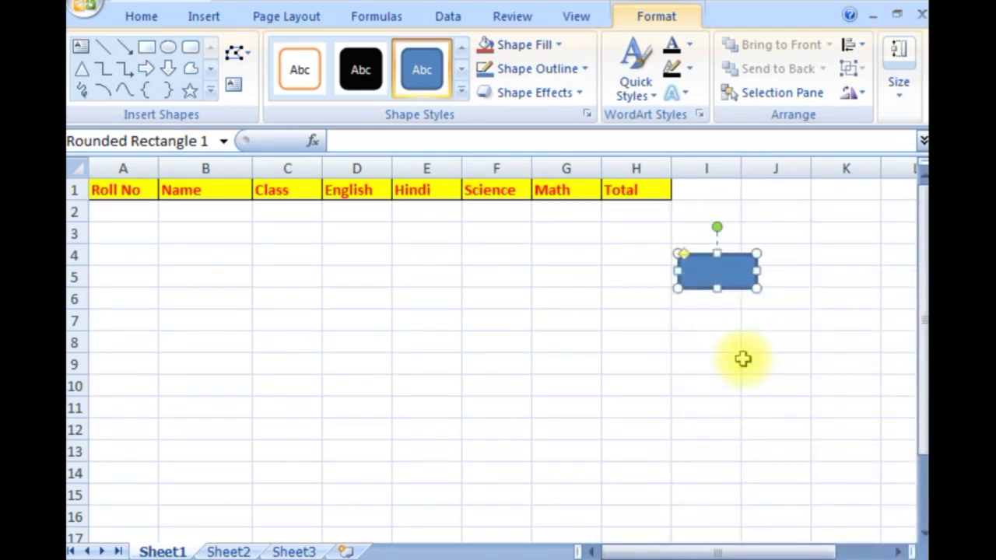
click(717, 271)
text(SAVE)
click(742, 359)
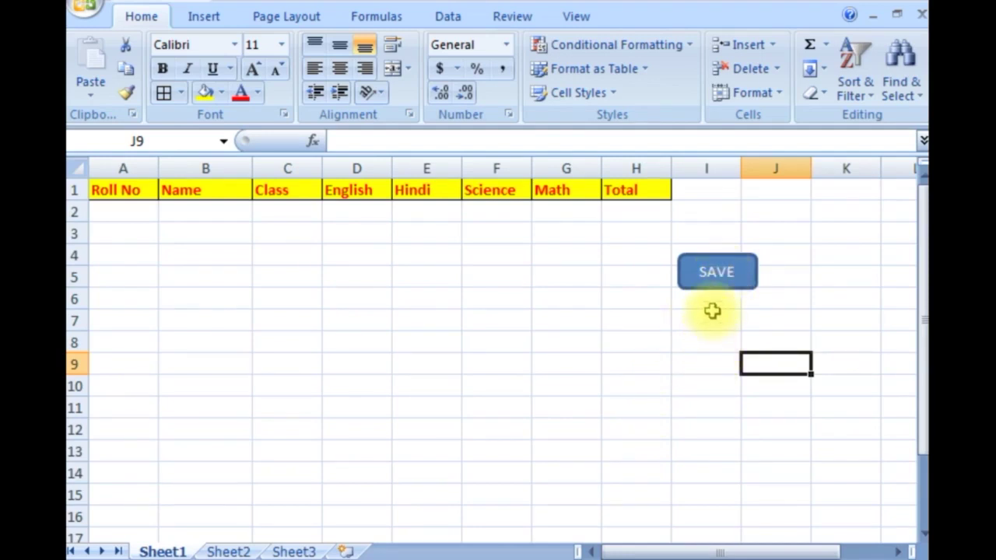
click(709, 276)
Assign the PERSONAL.XLSB!SAVE3 macro to the SAVE shape.
right_click(713, 281)
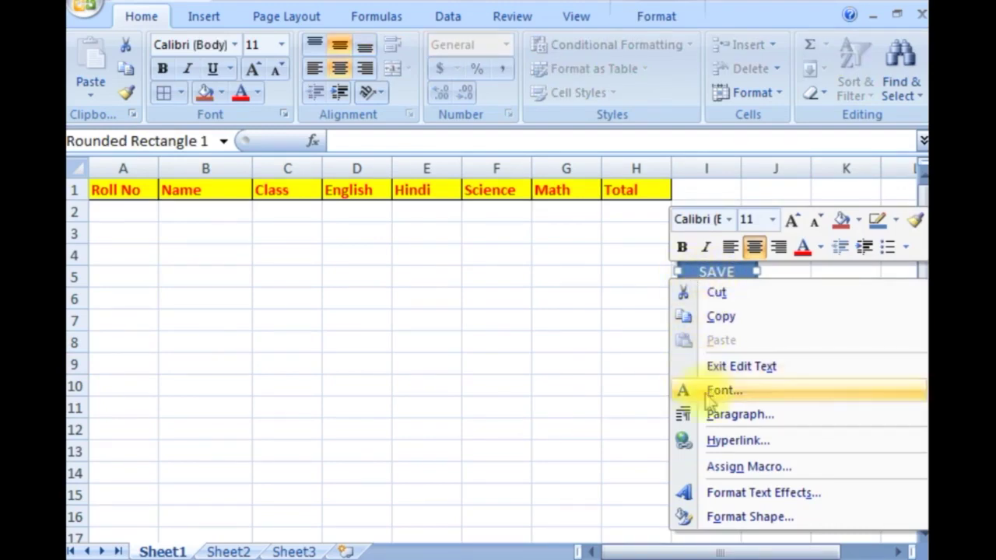
click(778, 471)
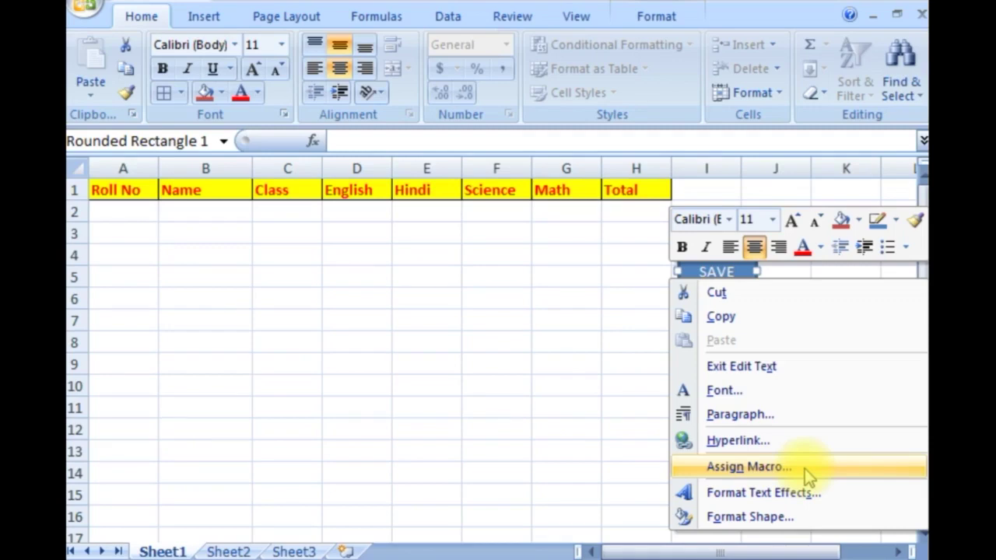
click(804, 468)
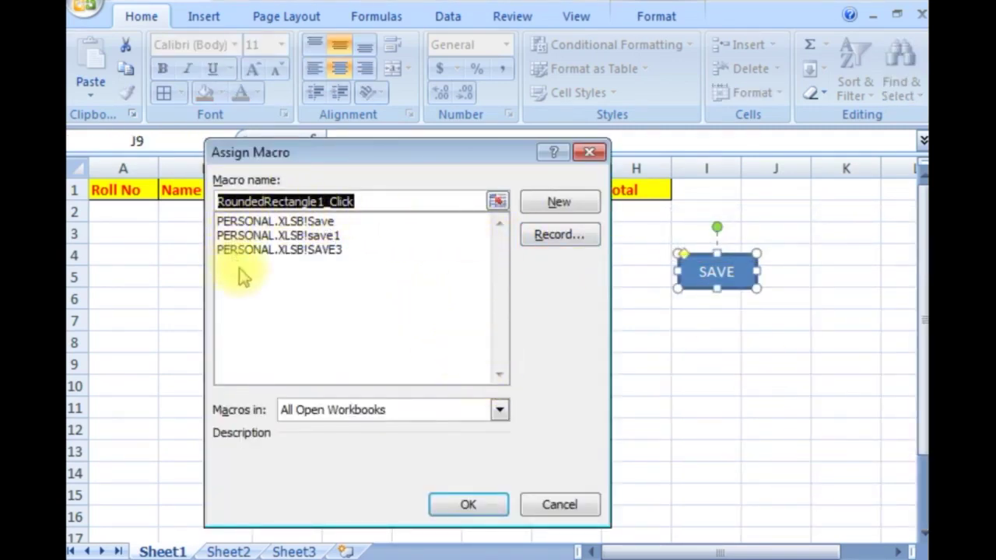
click(339, 251)
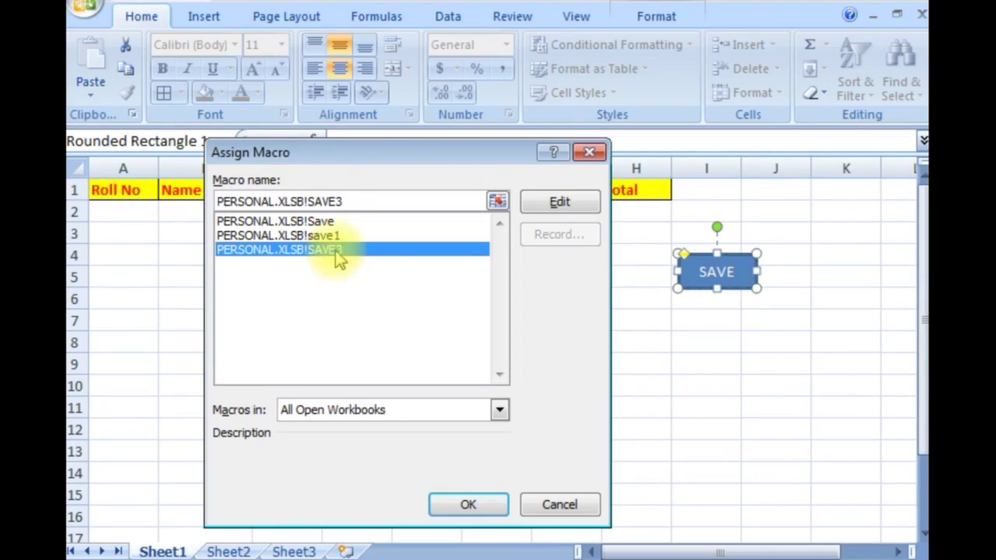
click(442, 507)
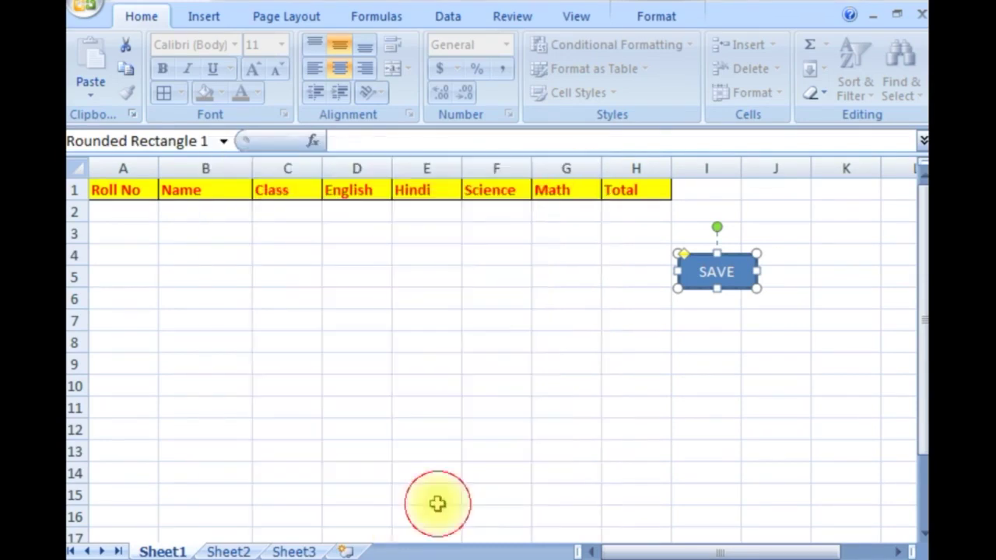
Enter roll number 4, the student's name and class X starting in cell A2.
drag(704, 366, 708, 347)
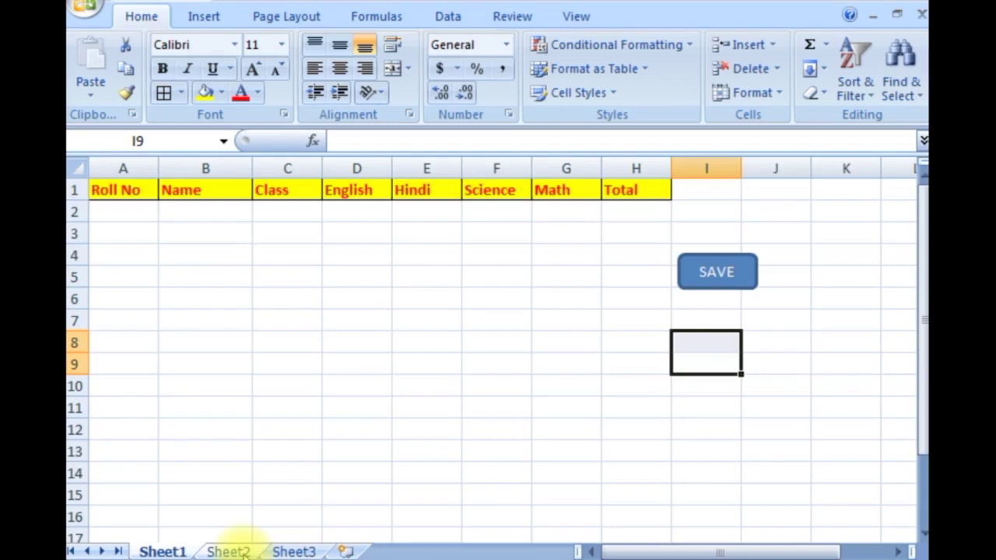
click(107, 217)
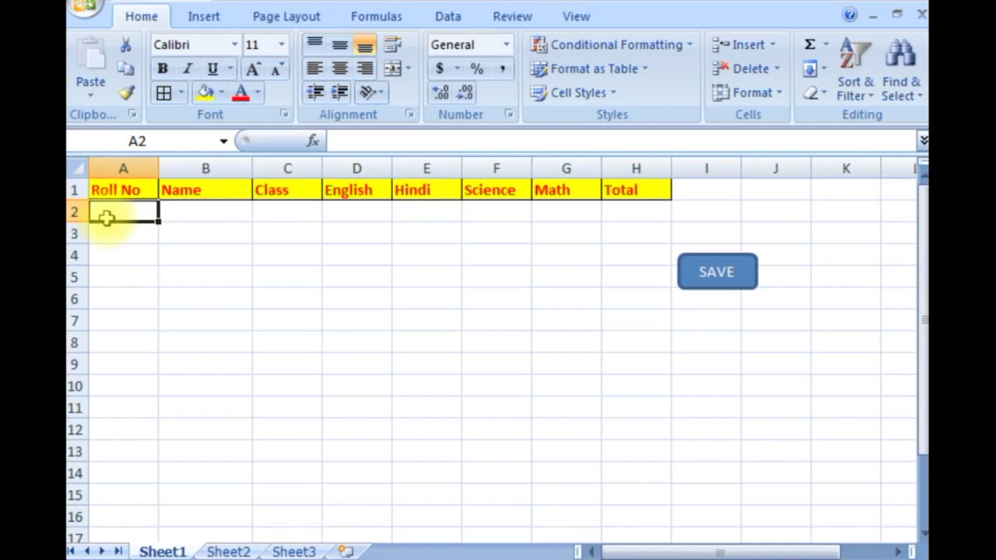
text(4)
key(Tab)
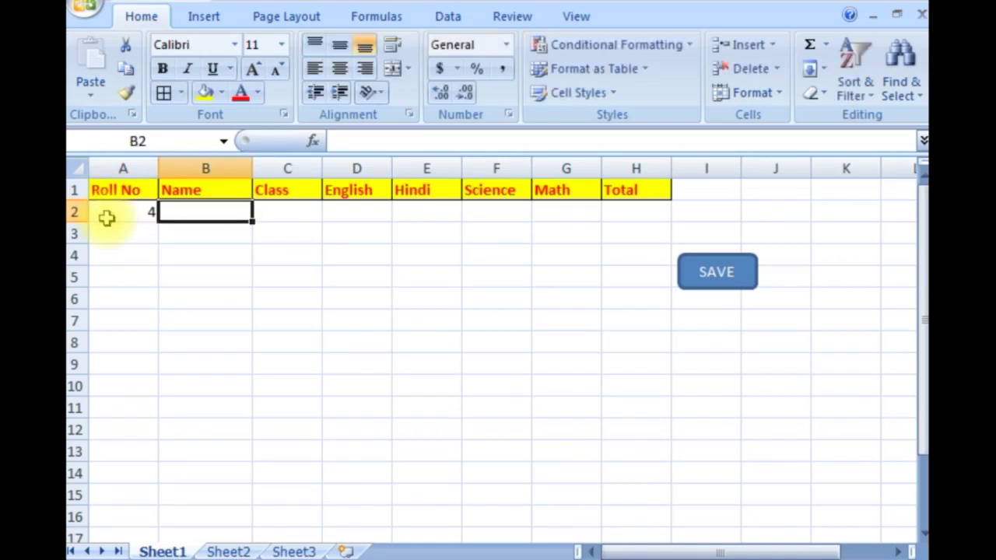
text(vinod)
key(Tab)
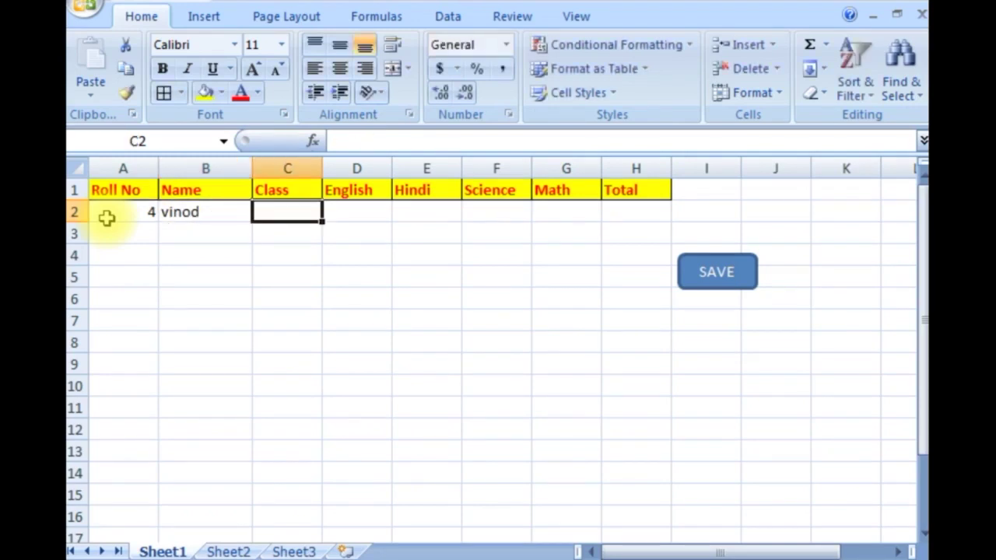
text(X)
key(Tab)
Enter marks 58, 74, 75 and 87, then run the SAVE shape to store the record.
text(58)
key(Tab)
text(74)
key(Tab)
text(75)
key(Tab)
text(87)
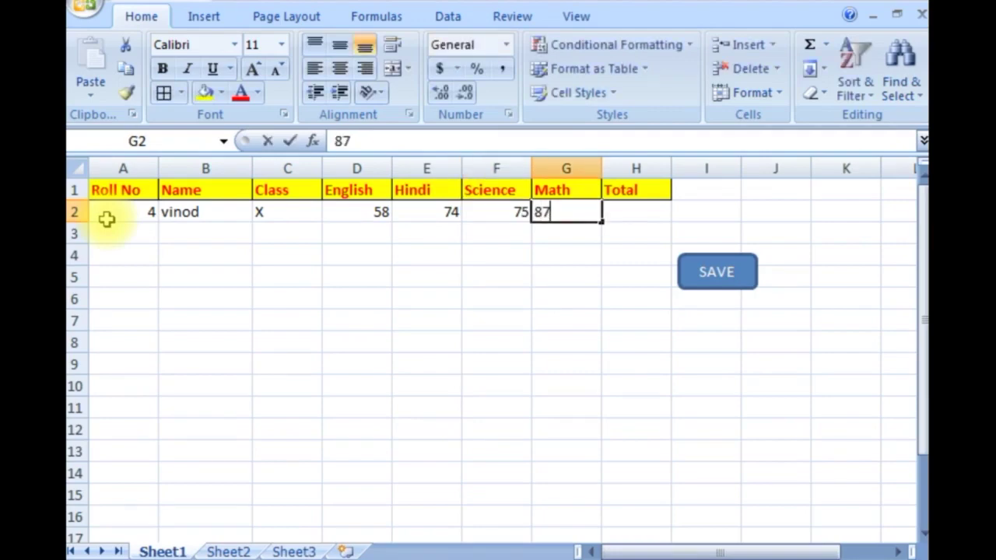
key(Tab)
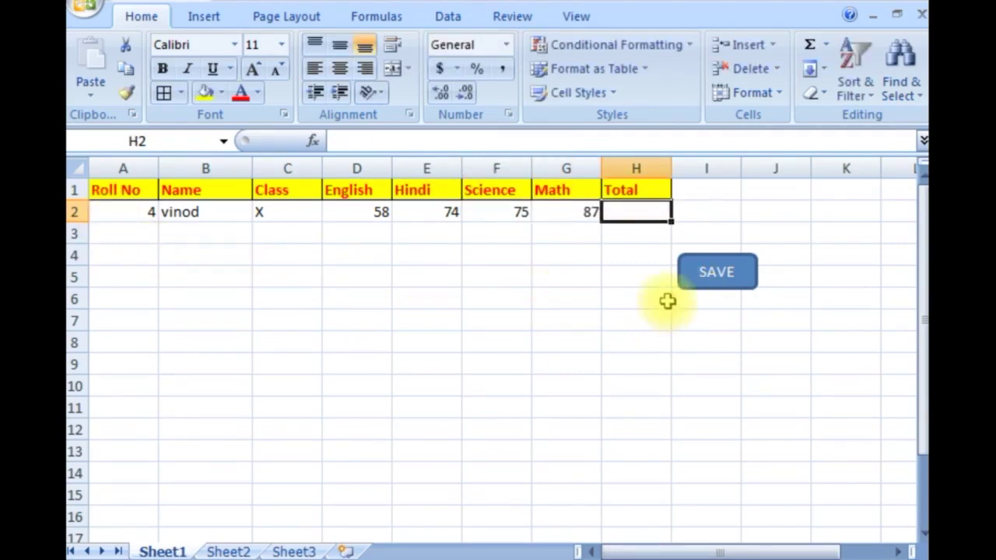
click(720, 285)
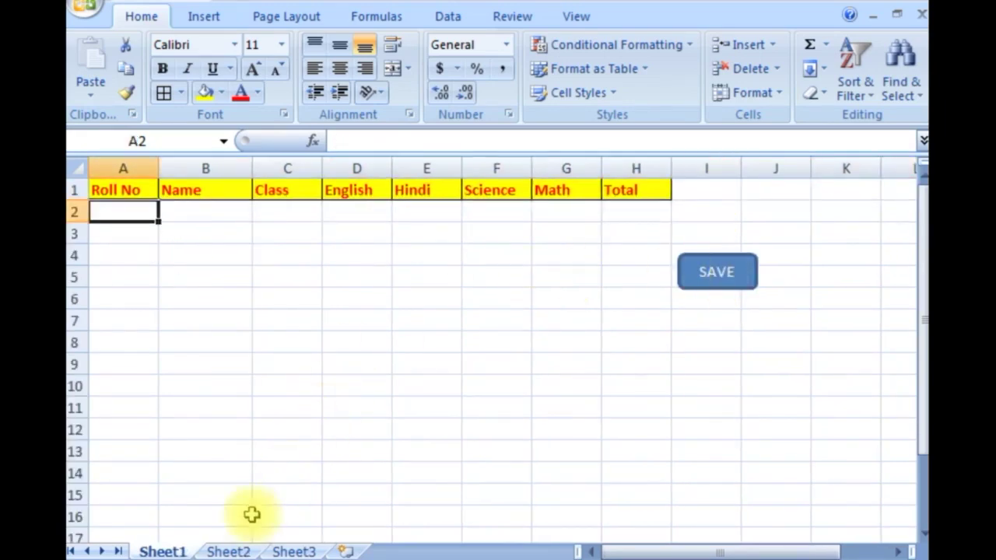
Check on Sheet2 that roll 4's record totalling 294 now heads the table.
click(244, 551)
click(226, 383)
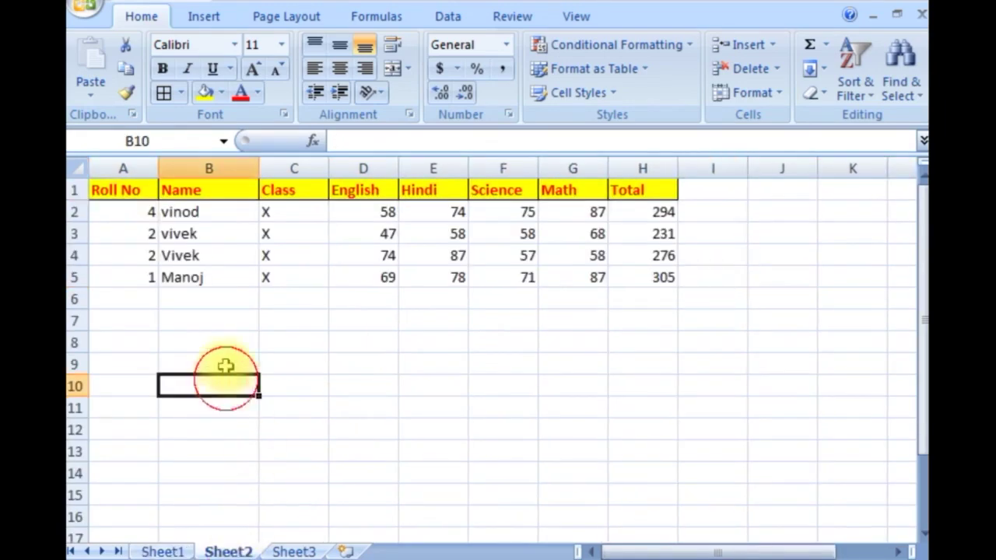
click(194, 278)
click(190, 219)
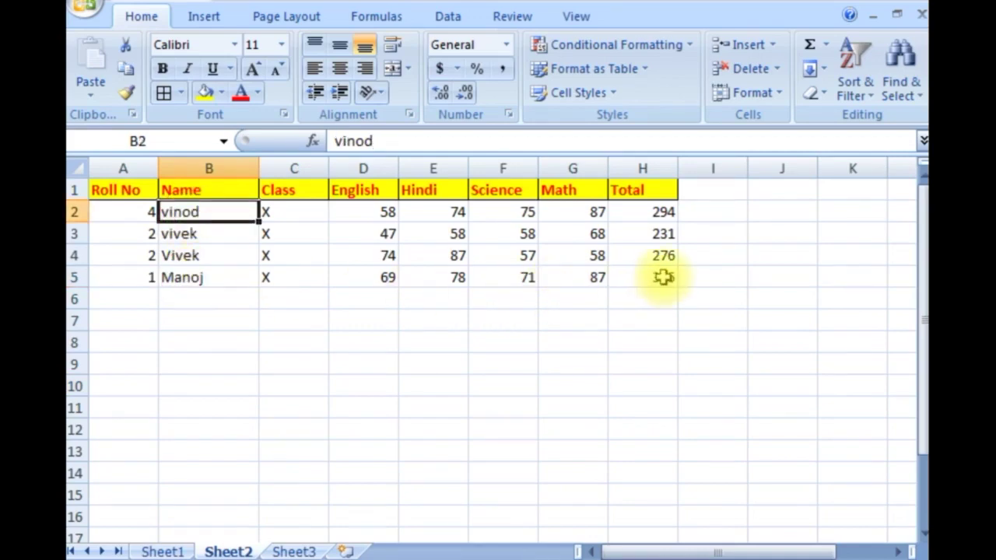
click(162, 551)
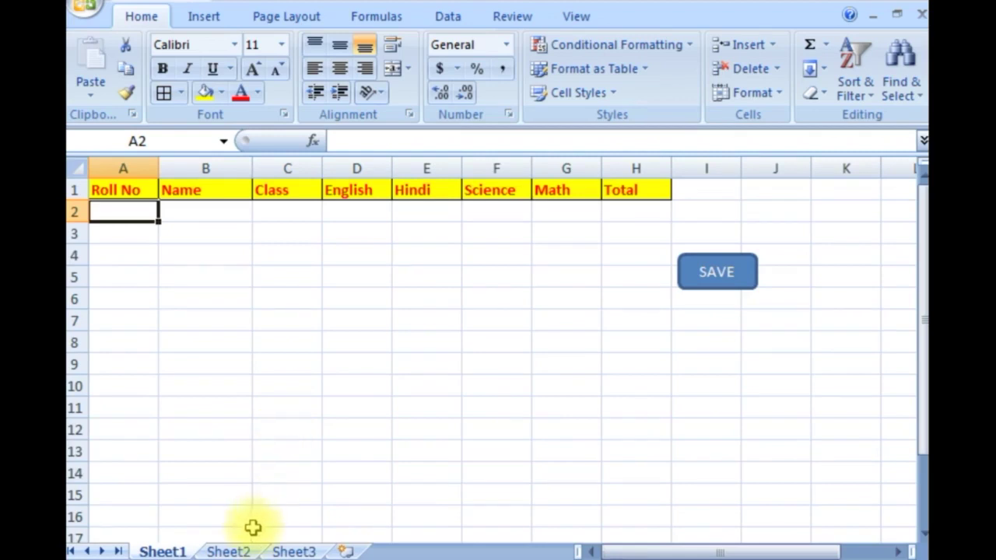
click(233, 550)
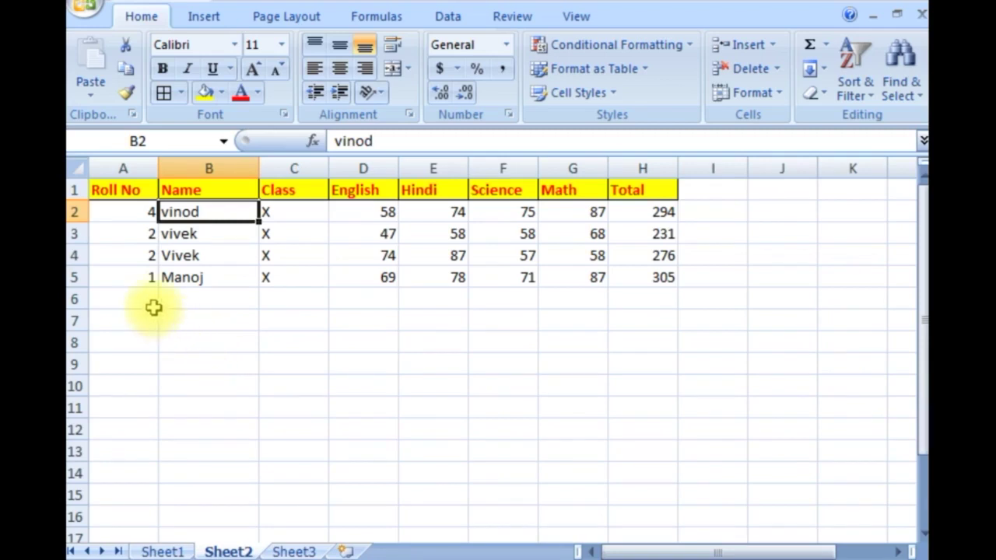
Select the four student records in A2:H5.
click(116, 212)
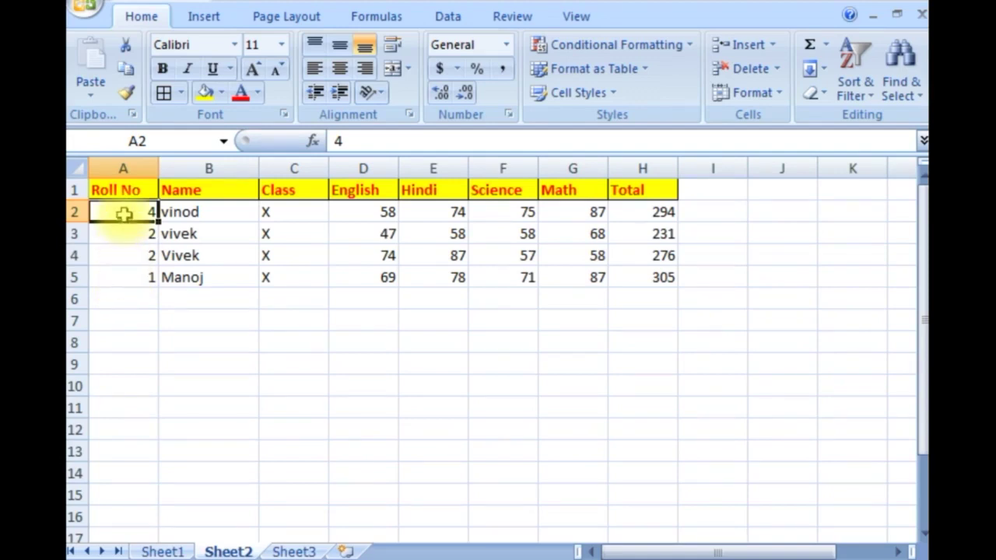
mouse_move(123, 213)
mouse_down()
mouse_move(125, 267)
mouse_move(633, 270)
mouse_up()
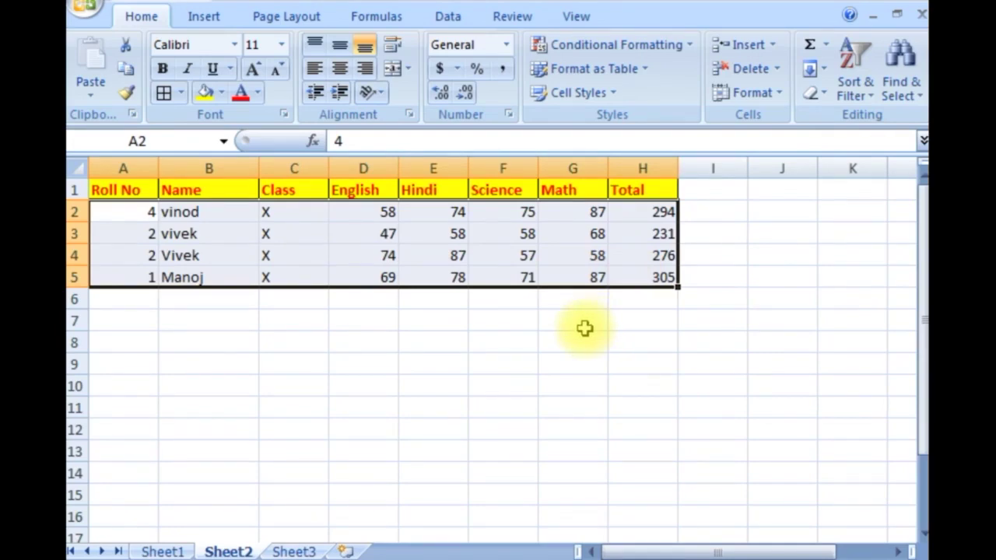
click(447, 17)
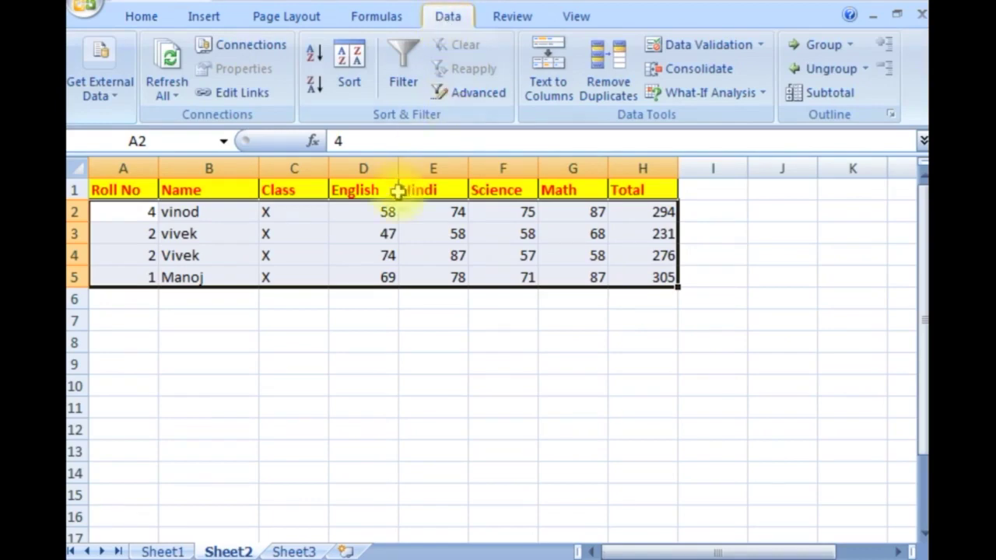
Custom-sort the selected records by Roll No, Smallest to Largest.
click(352, 74)
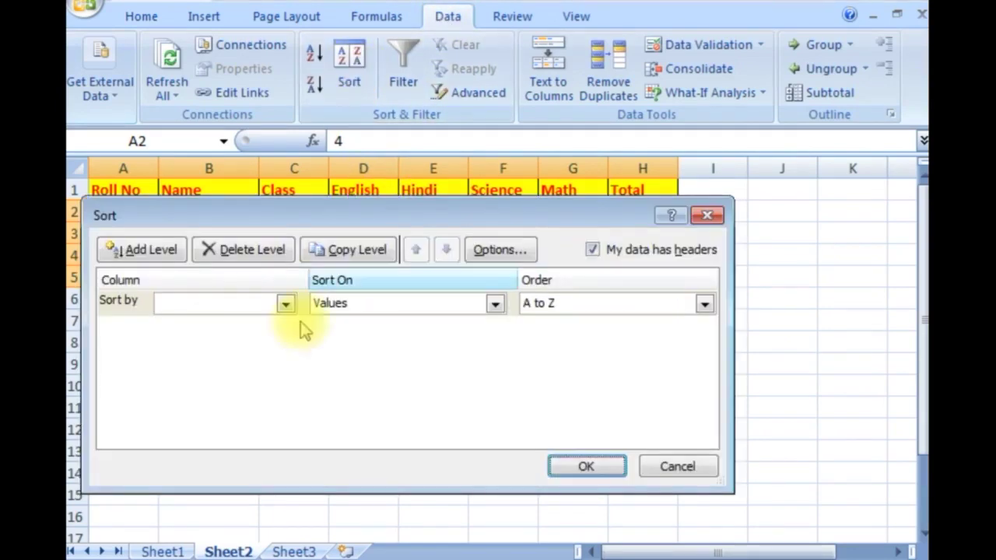
click(217, 301)
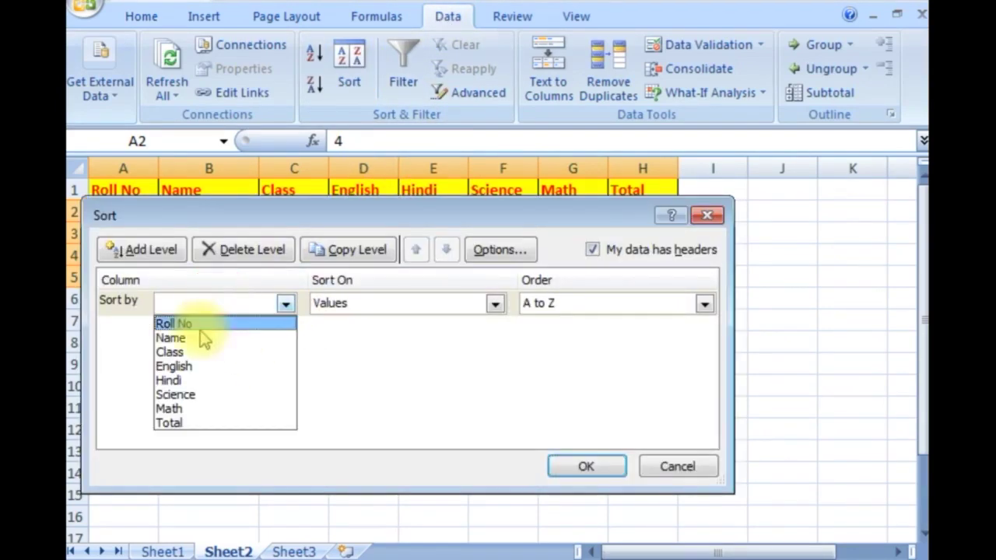
click(200, 319)
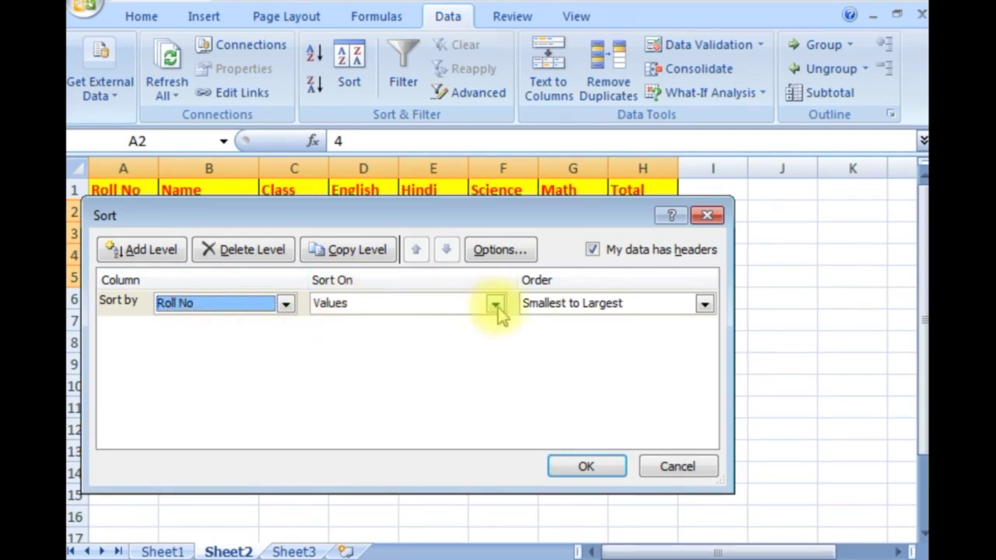
click(545, 304)
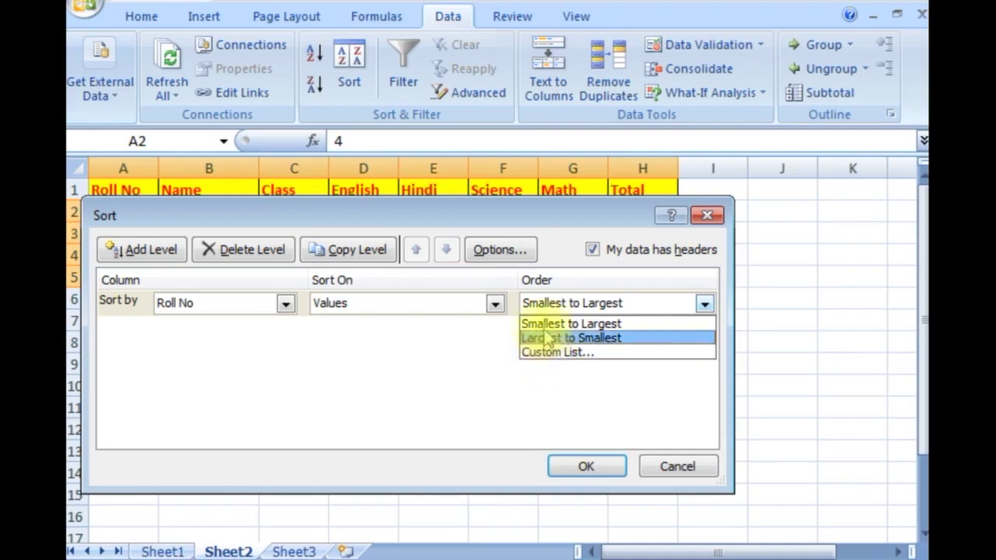
click(544, 324)
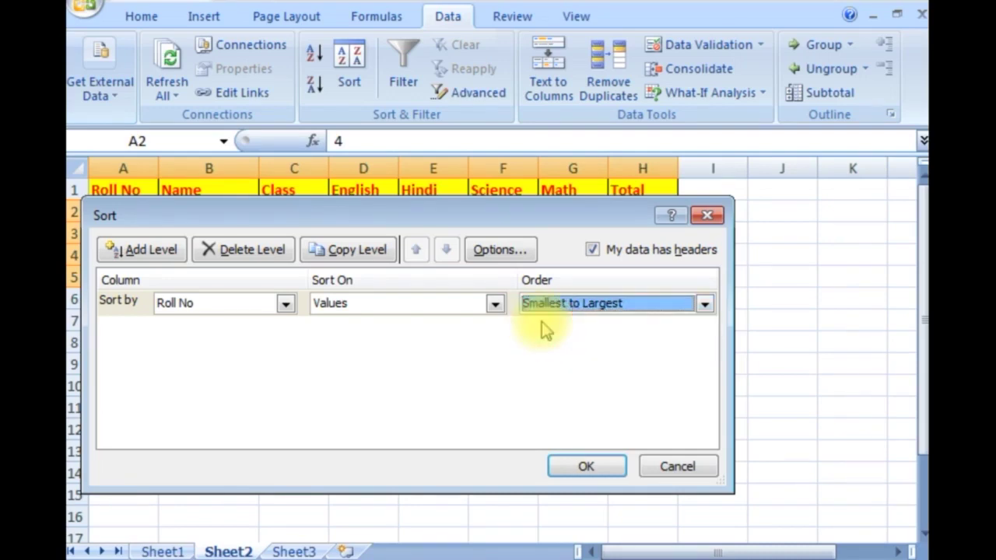
click(563, 467)
click(362, 382)
click(198, 272)
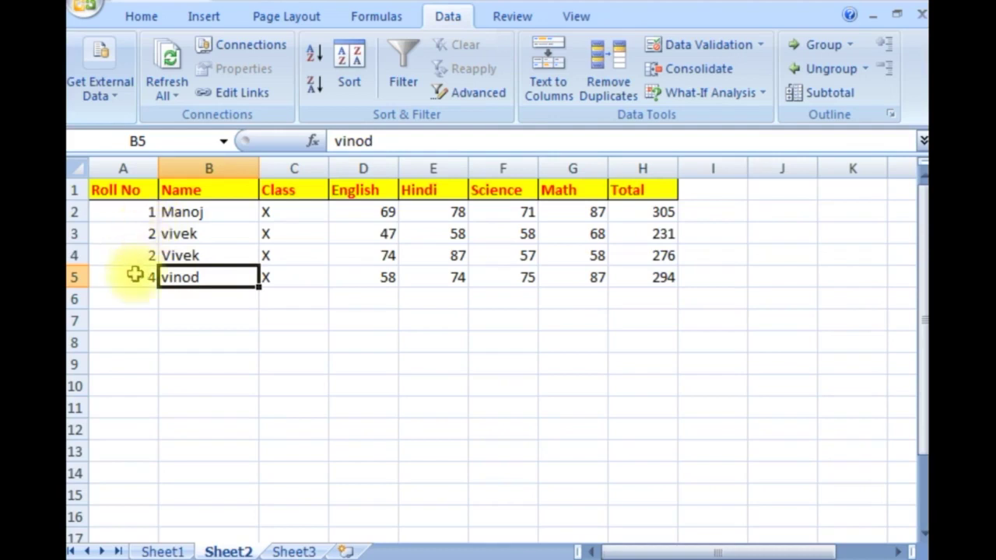
Copy the four student records and paste them again starting at B6.
click(132, 216)
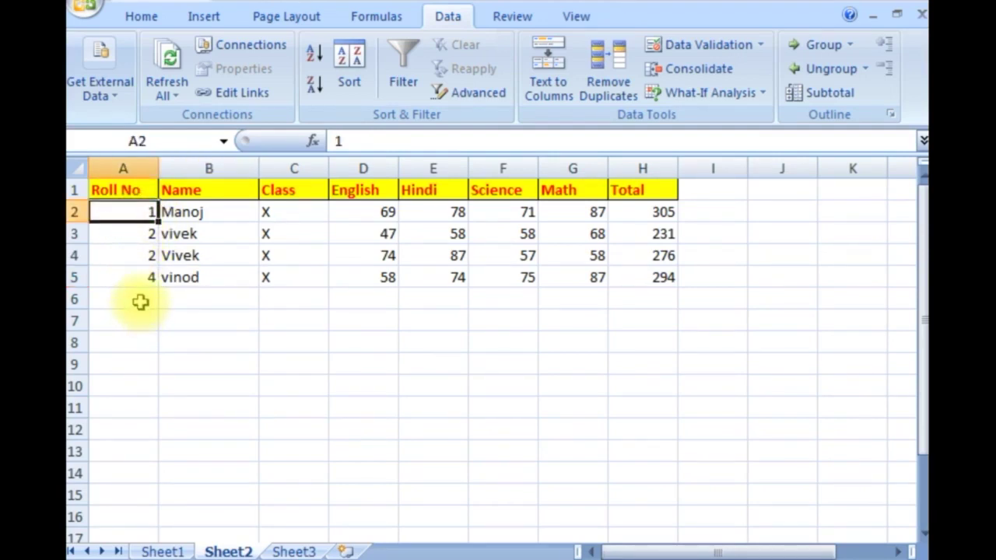
click(187, 319)
mouse_move(127, 216)
mouse_down()
mouse_move(134, 264)
mouse_move(665, 277)
mouse_up()
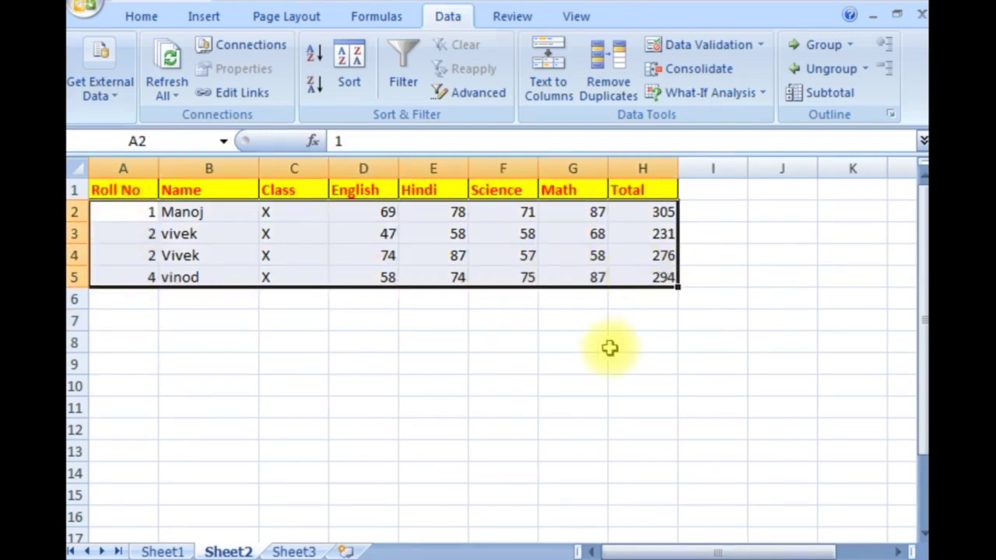
key(ctrl+c)
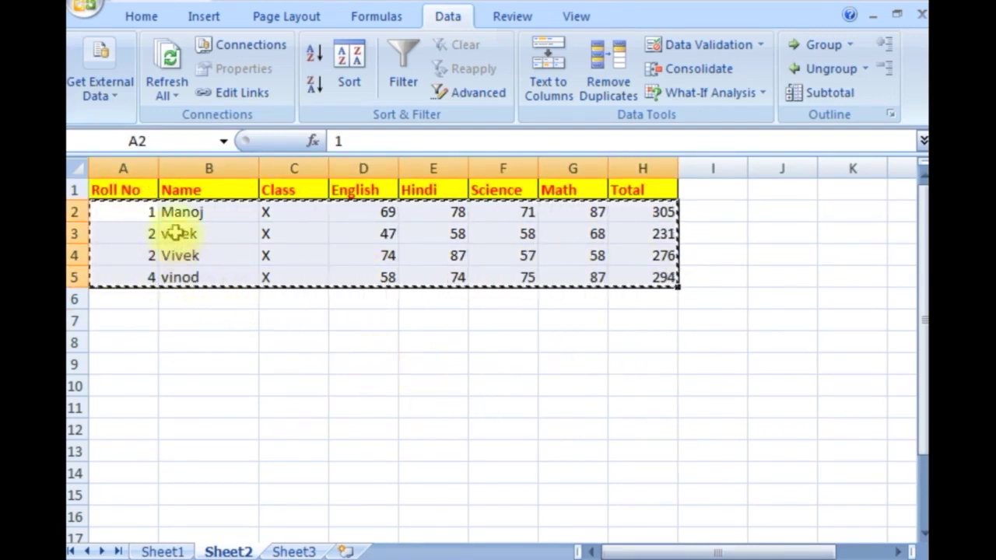
click(173, 217)
drag(173, 217, 629, 285)
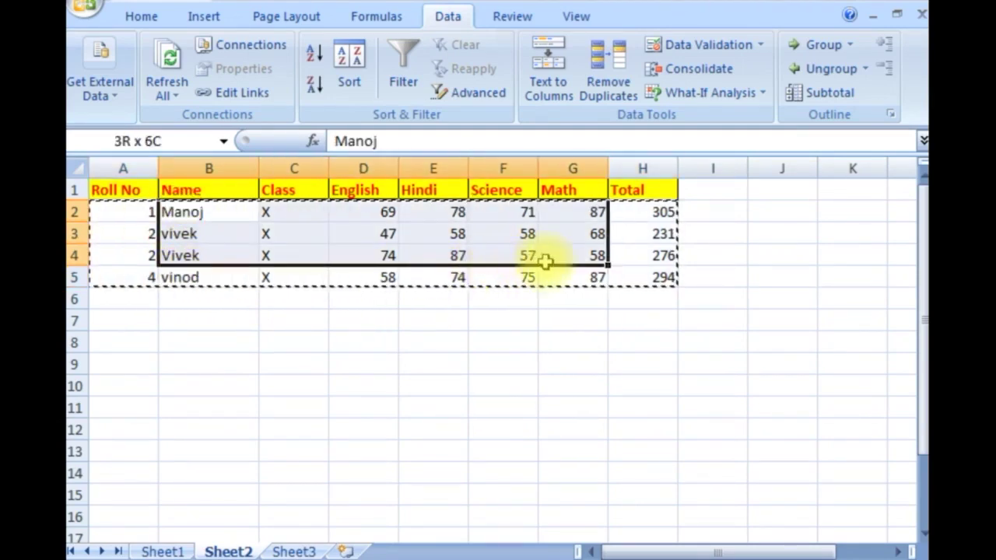
click(214, 312)
key(ctrl+v)
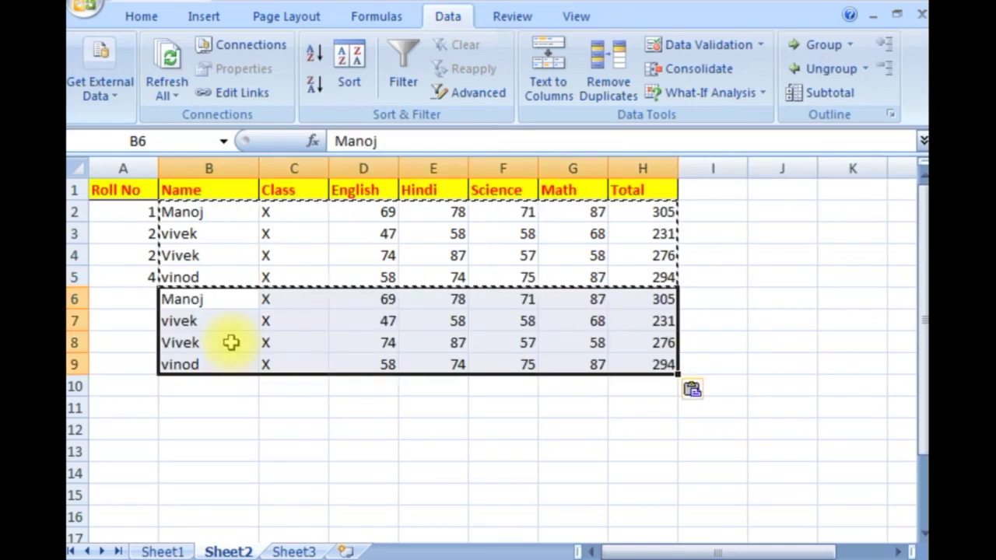
click(235, 410)
Put roll number 5 in A6 and duplicate the records B2:H9 into row 10 onward.
click(147, 303)
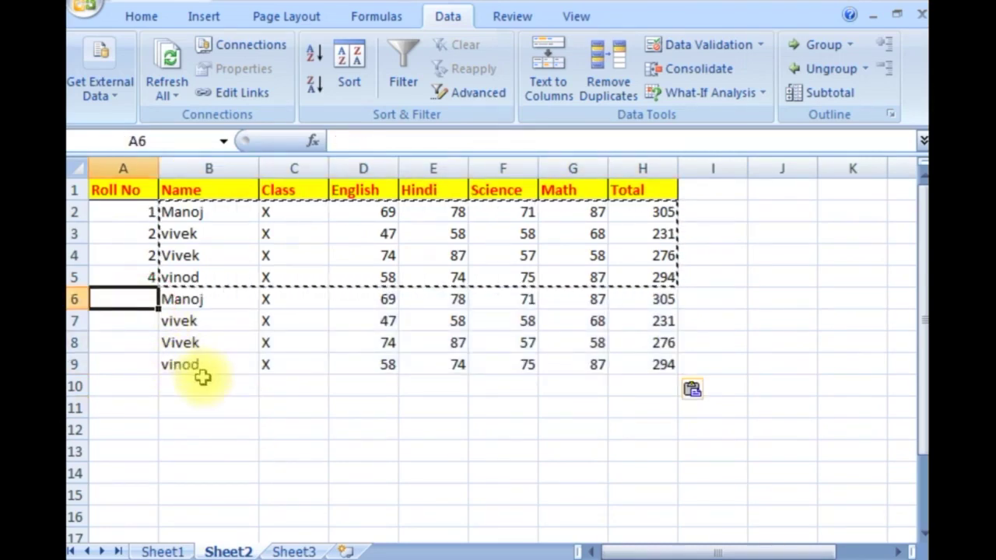
text(5)
key(Return)
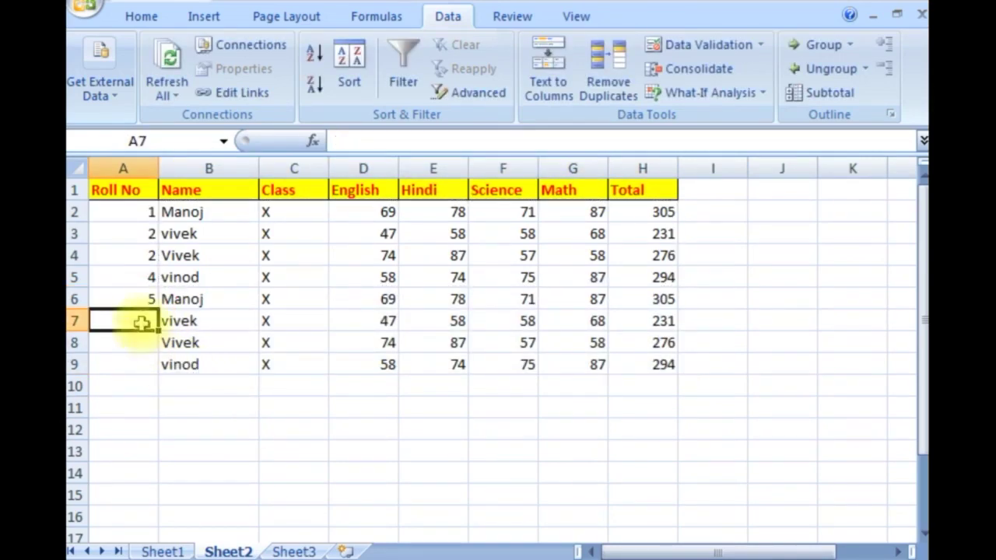
mouse_move(178, 211)
mouse_down()
mouse_move(192, 360)
mouse_move(634, 364)
mouse_up()
key(ctrl+c)
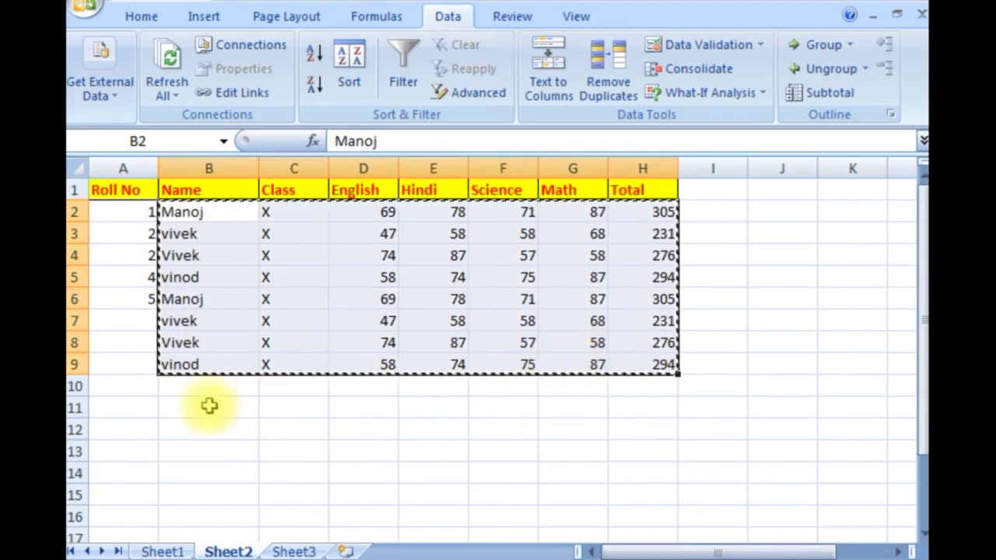
click(193, 383)
key(ctrl+v)
scroll(269, 402, down, 1)
scroll(269, 402, up, 1)
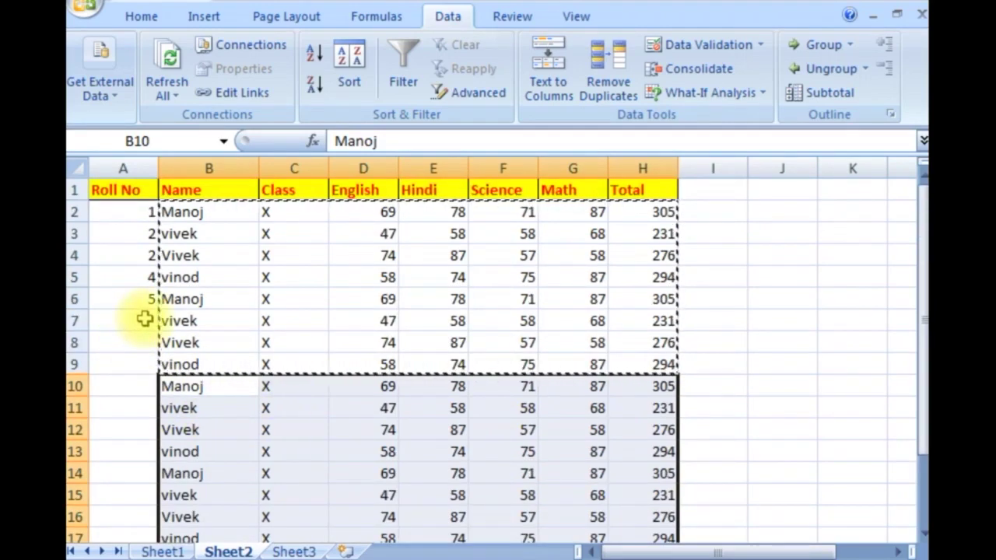
Fill the Roll No series from A6 down to A17, numbering rows 5 through 16.
click(144, 319)
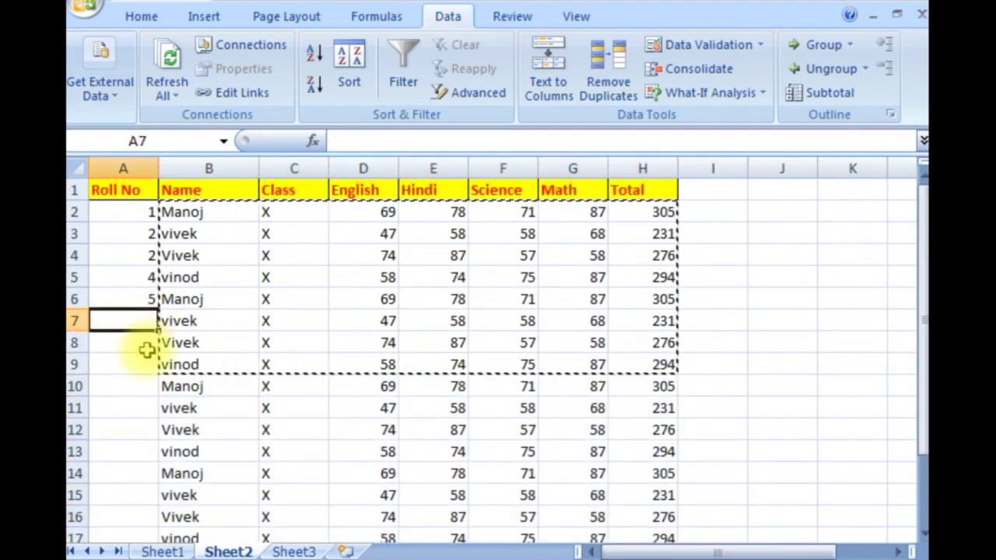
click(146, 305)
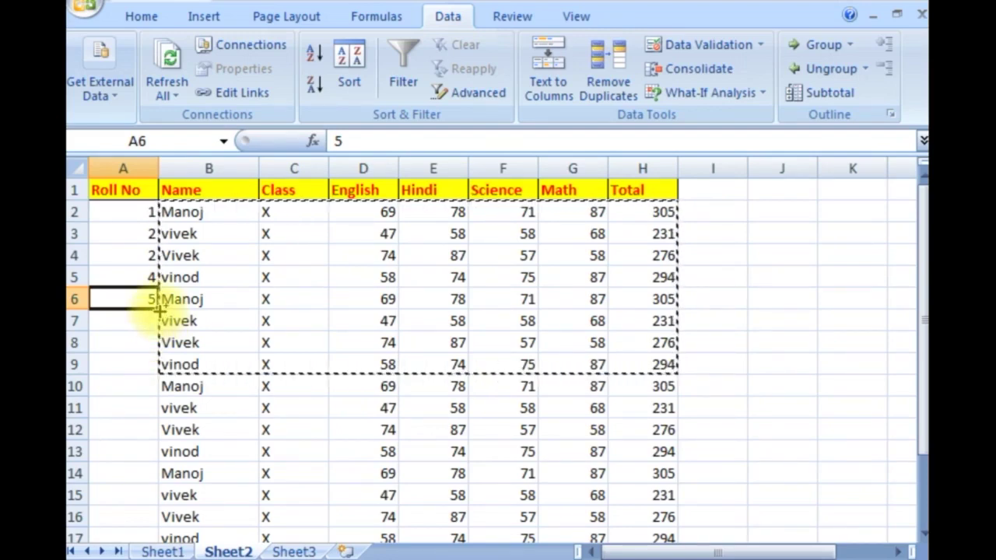
mouse_move(158, 309)
mouse_down()
mouse_move(163, 524)
mouse_move(159, 504)
mouse_up()
click(247, 452)
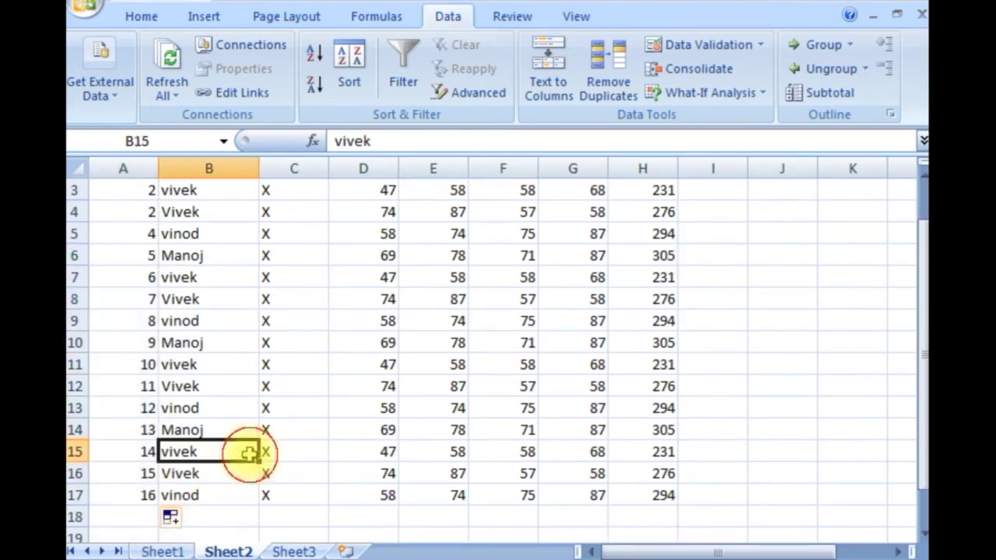
click(231, 381)
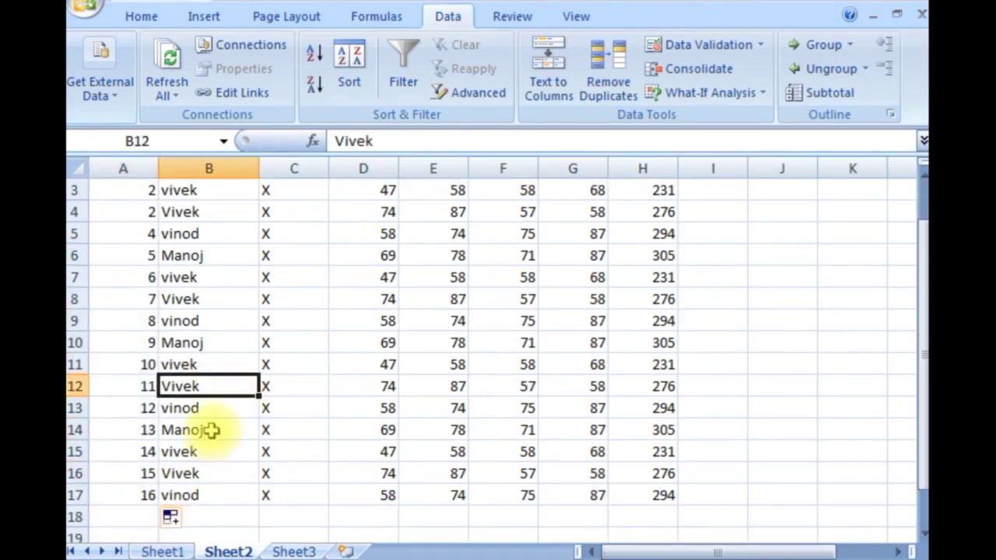
scroll(339, 342, up, 1)
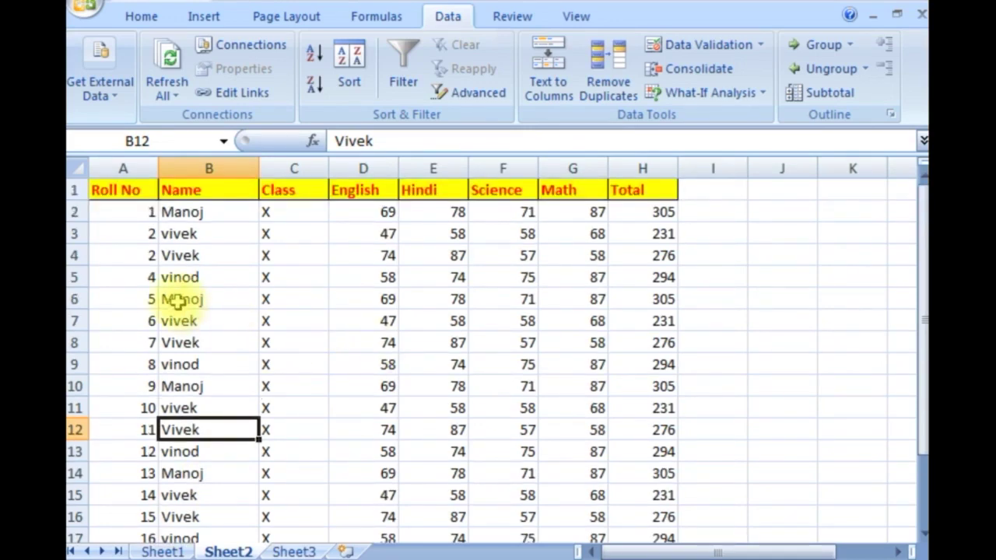
click(141, 257)
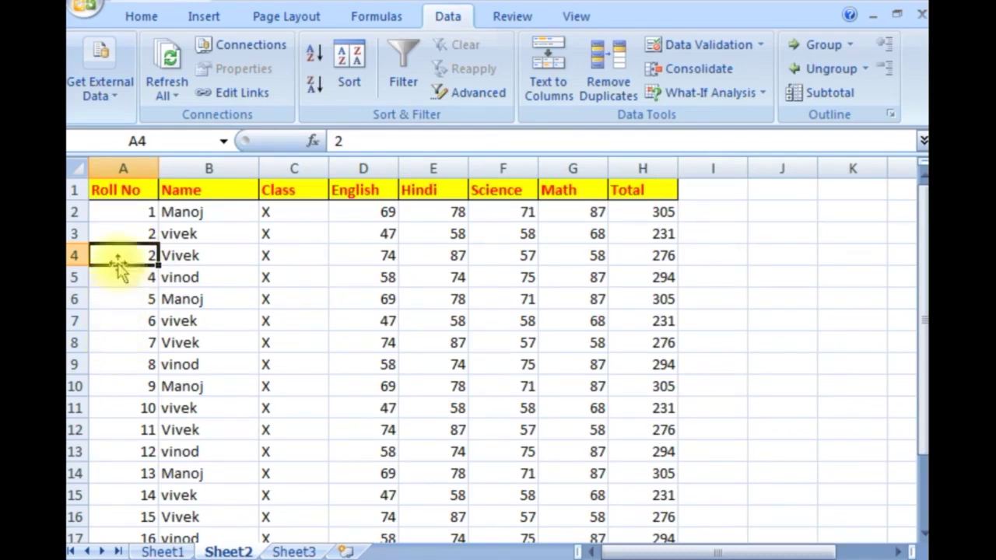
Select the whole marks table A2:H17 with Ctrl+Shift+Down and Ctrl+Shift+Right.
click(122, 212)
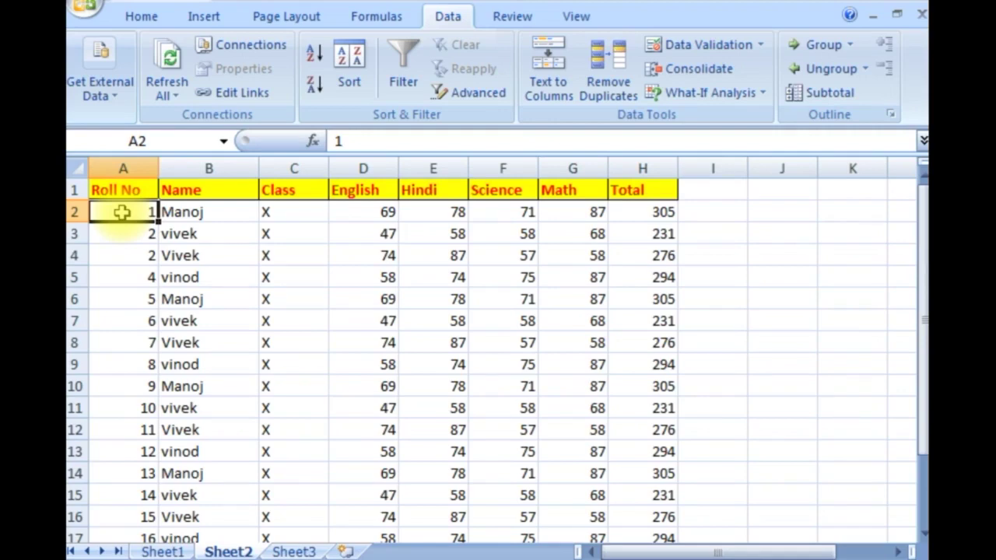
key(ctrl+shift+Down)
key(ctrl+shift+Right)
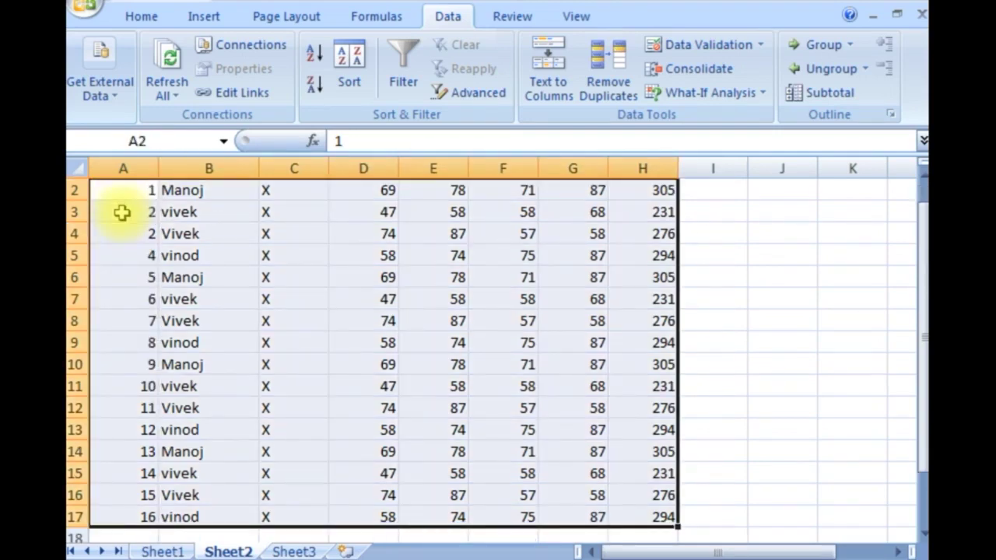
scroll(364, 372, up, 1)
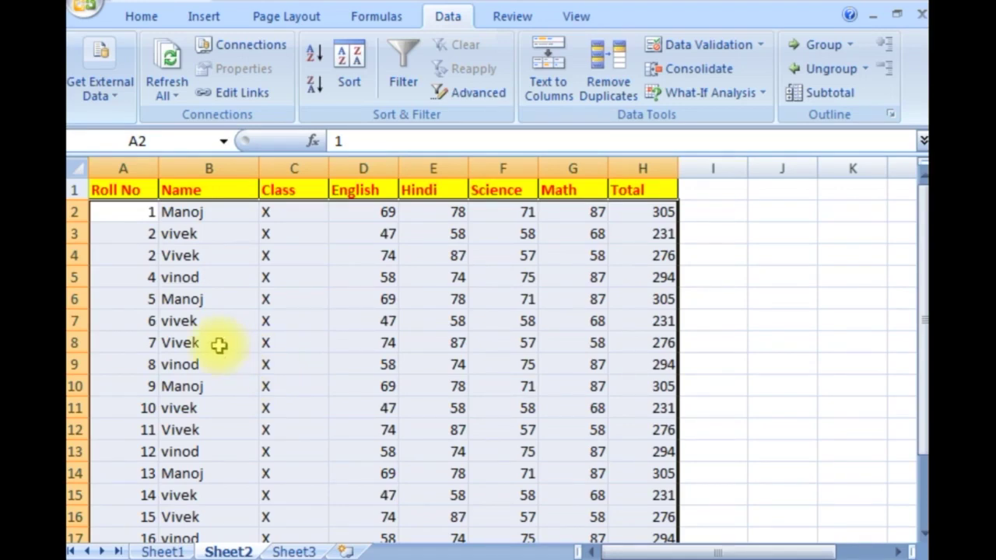
Run Remove Duplicates on A2:H17 with all columns checked; no duplicates are found.
click(615, 84)
mouse_move(392, 205)
mouse_down()
mouse_move(591, 90)
mouse_move(584, 78)
mouse_up()
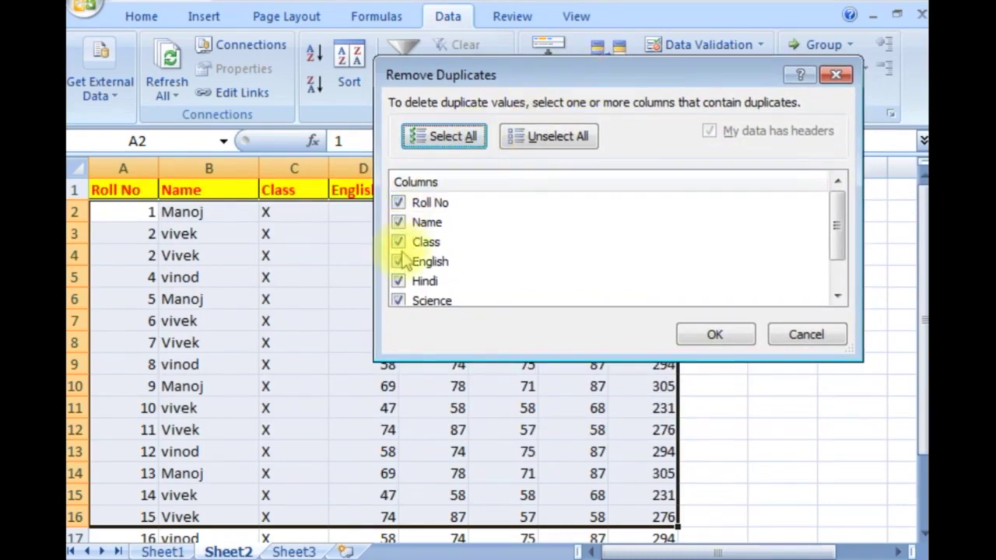
click(735, 336)
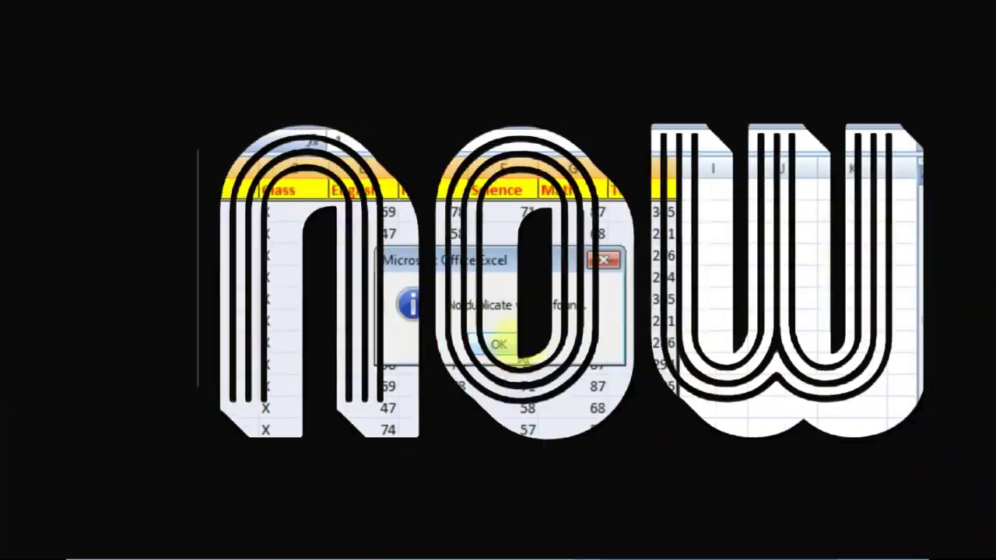
click(498, 344)
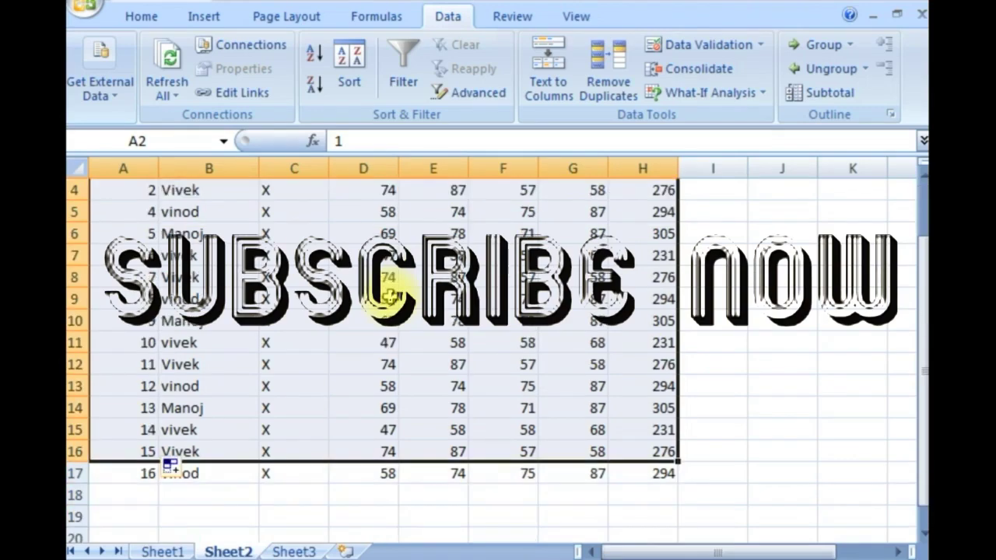
Remove the duplicate roll number from A2:A17 only, continuing with the current selection.
click(310, 370)
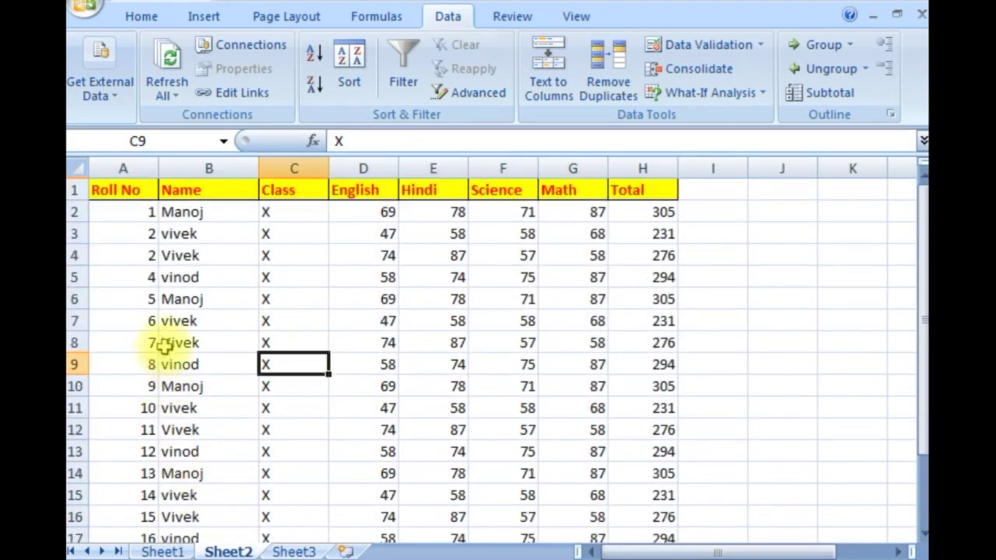
drag(122, 214, 78, 497)
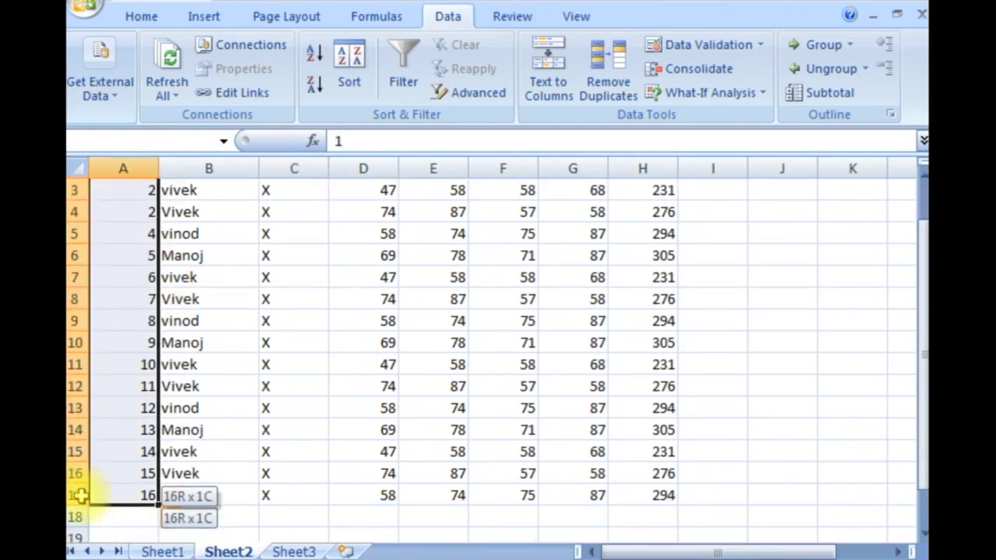
click(605, 88)
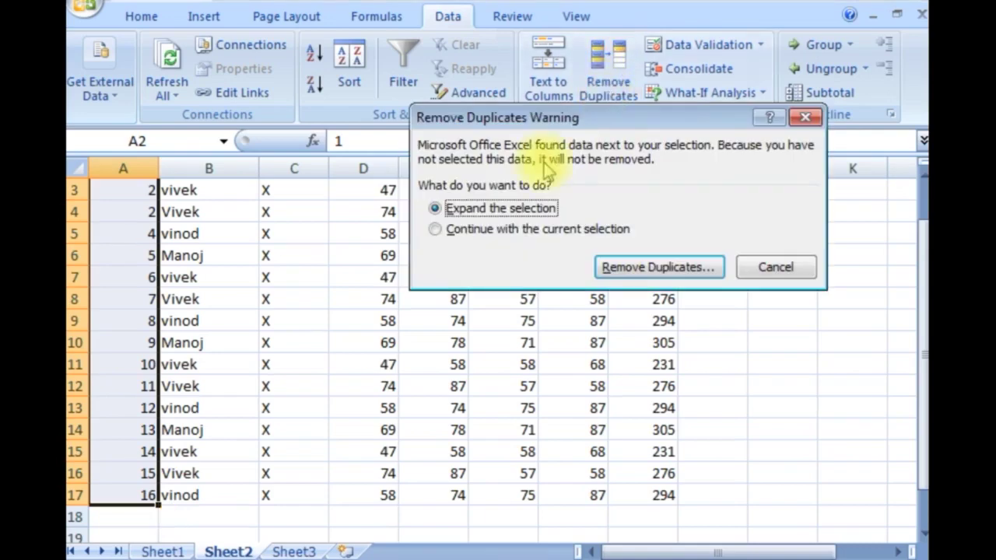
click(478, 233)
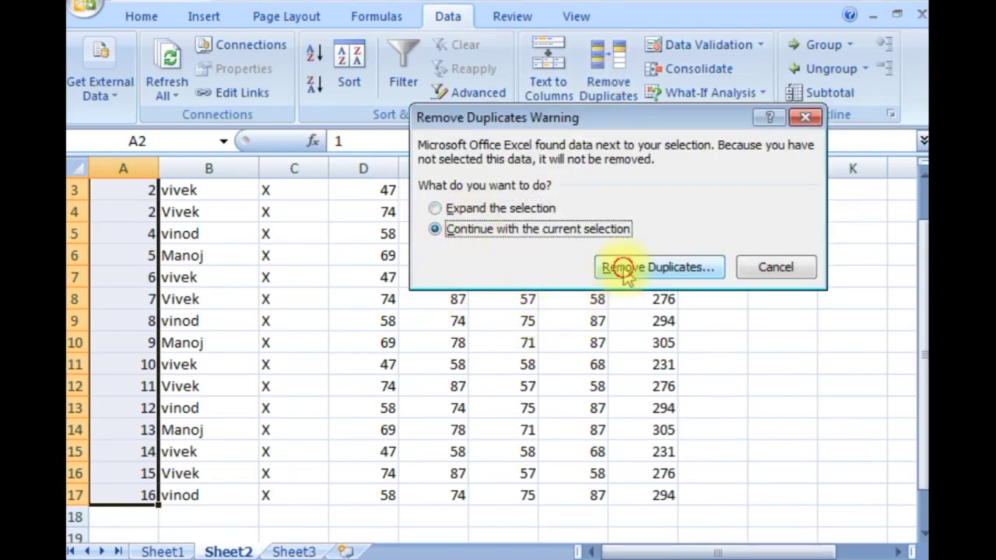
click(624, 269)
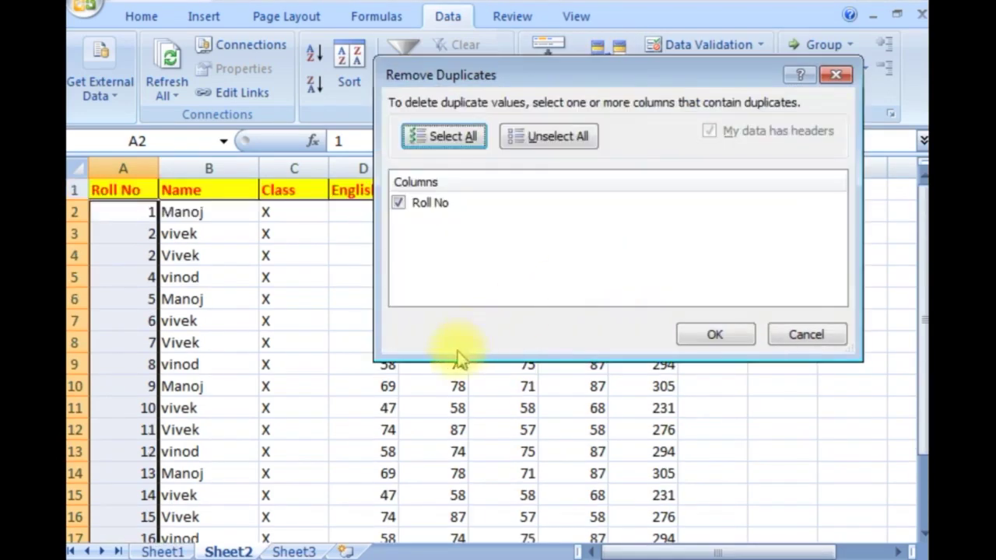
click(696, 336)
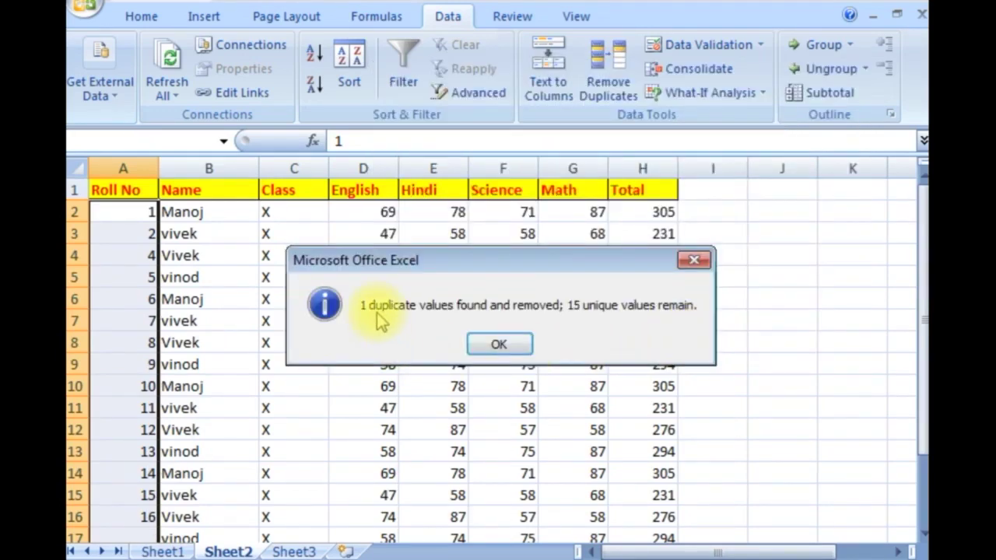
click(504, 344)
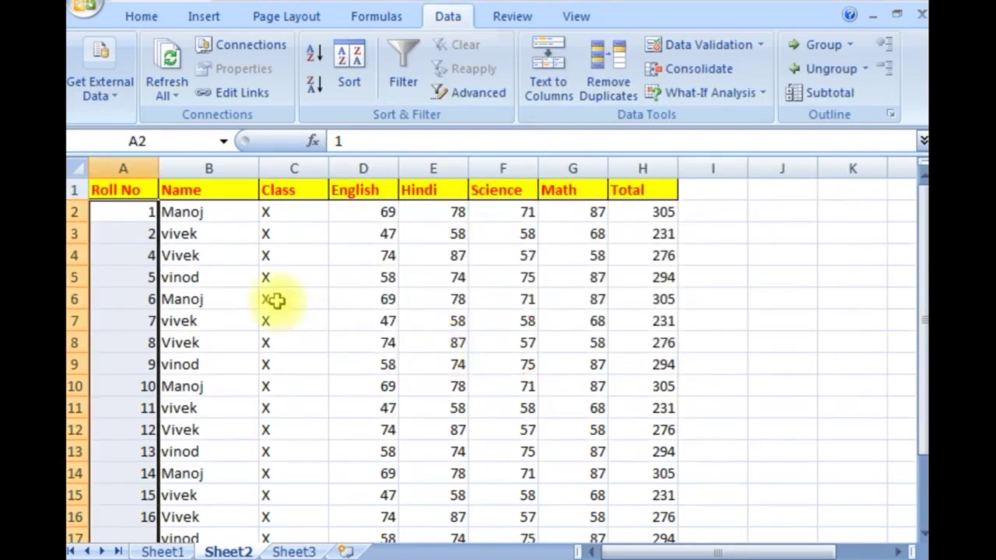
Type roll number 17 into the empty cell A17.
click(143, 243)
scroll(118, 311, down, 2)
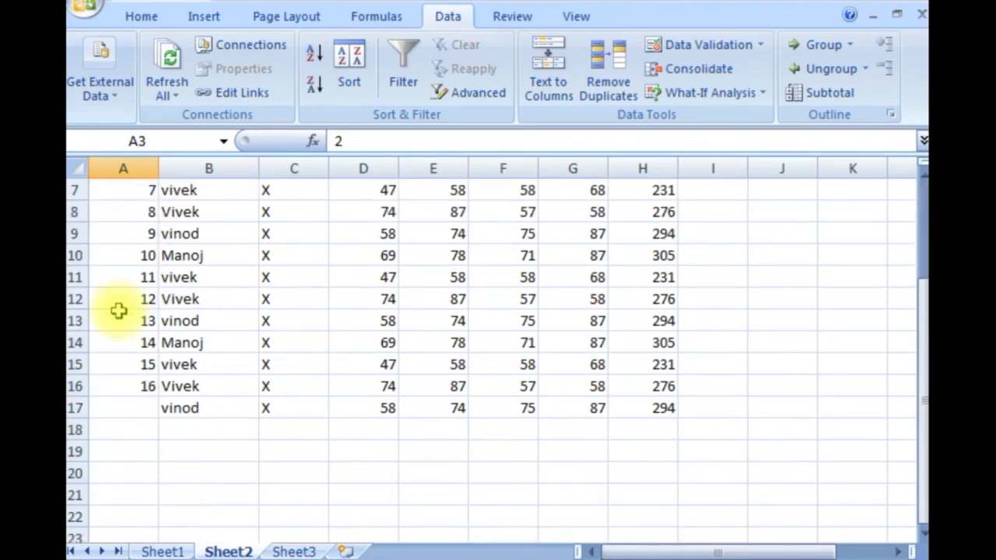
scroll(117, 374, up, 2)
scroll(116, 380, down, 2)
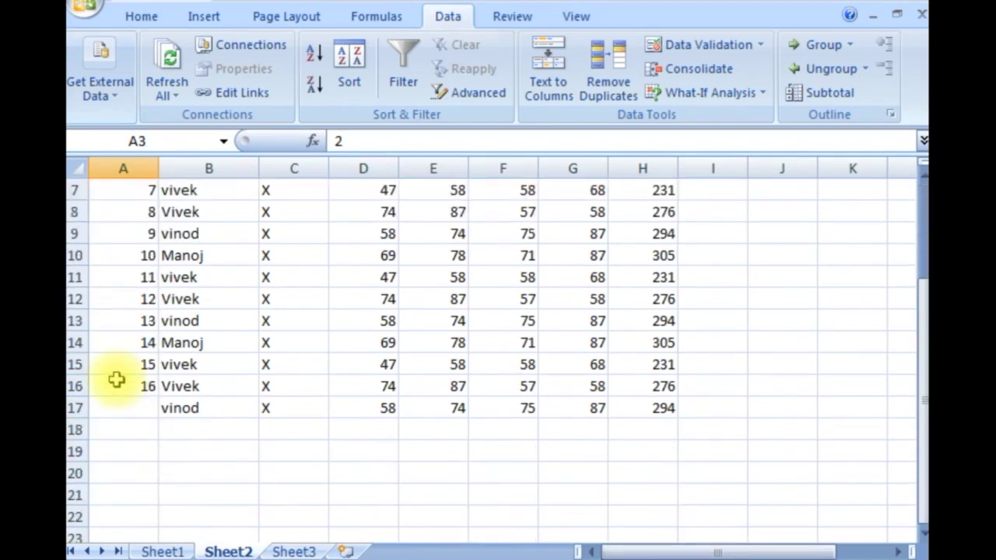
click(147, 410)
text(17)
key(Return)
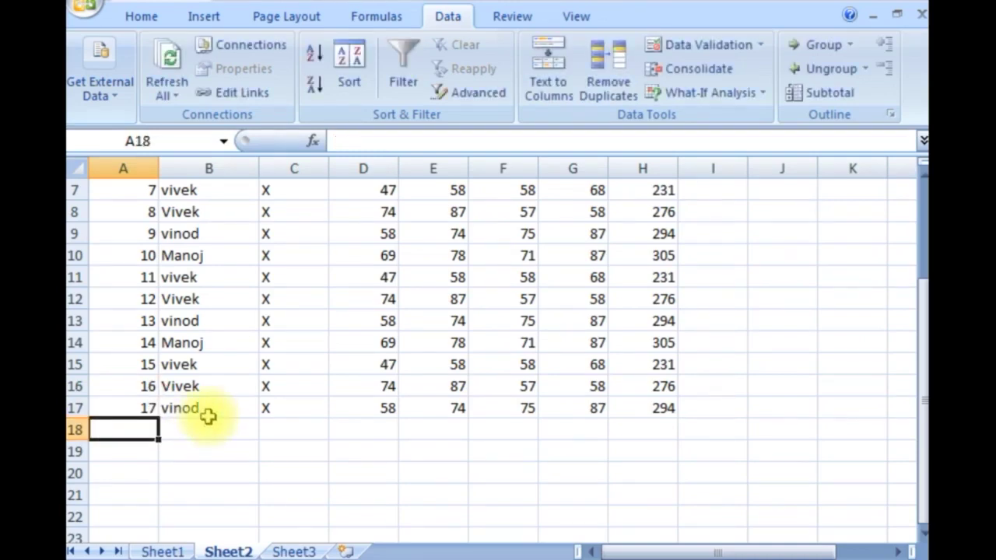
key(Up)
key(Up)
key(Up)
key(ctrl+Home)
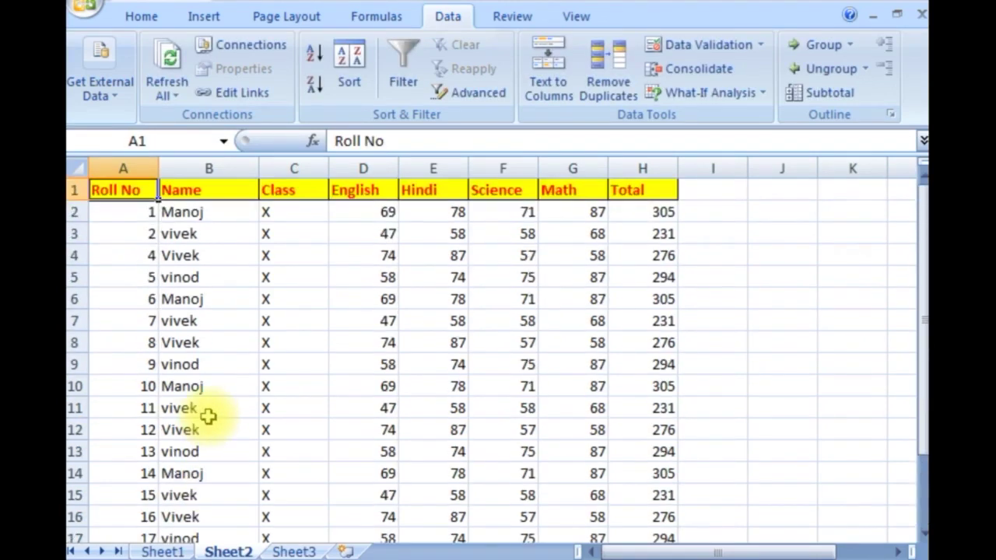
key(Down)
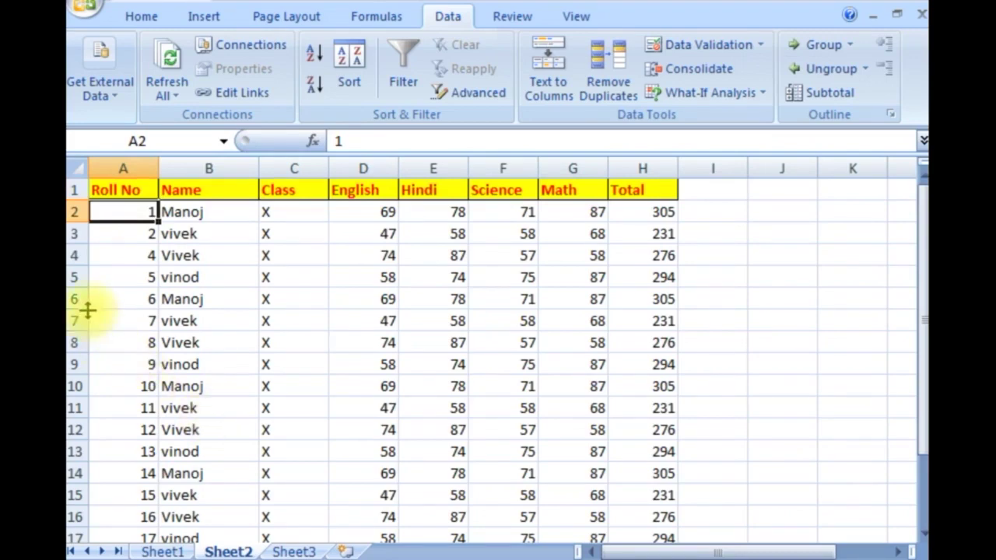
click(72, 301)
Insert a blank row at row 6 of the marks table.
right_click(75, 300)
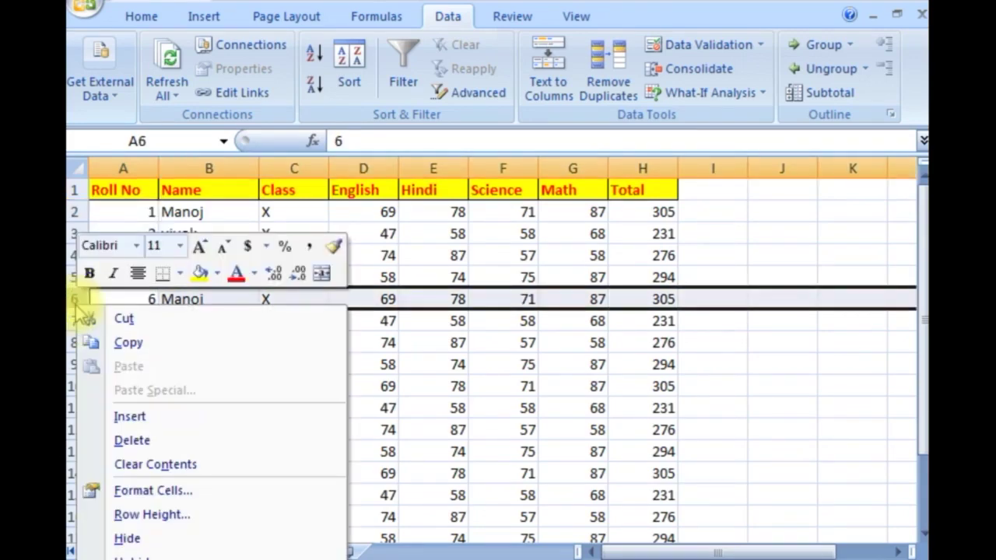
click(125, 413)
click(367, 425)
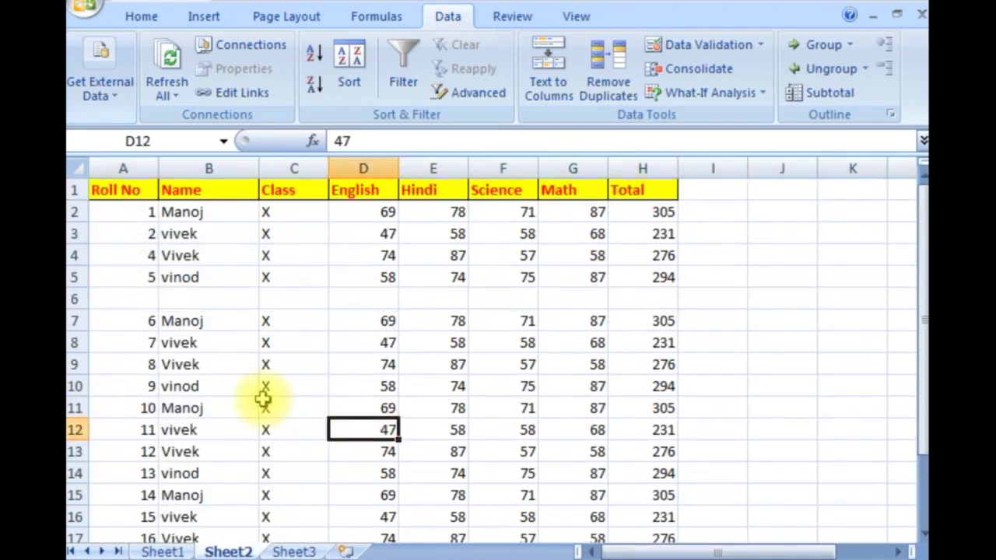
scroll(256, 399, down, 1)
Insert two blank rows at rows 11–12.
drag(77, 342, 78, 367)
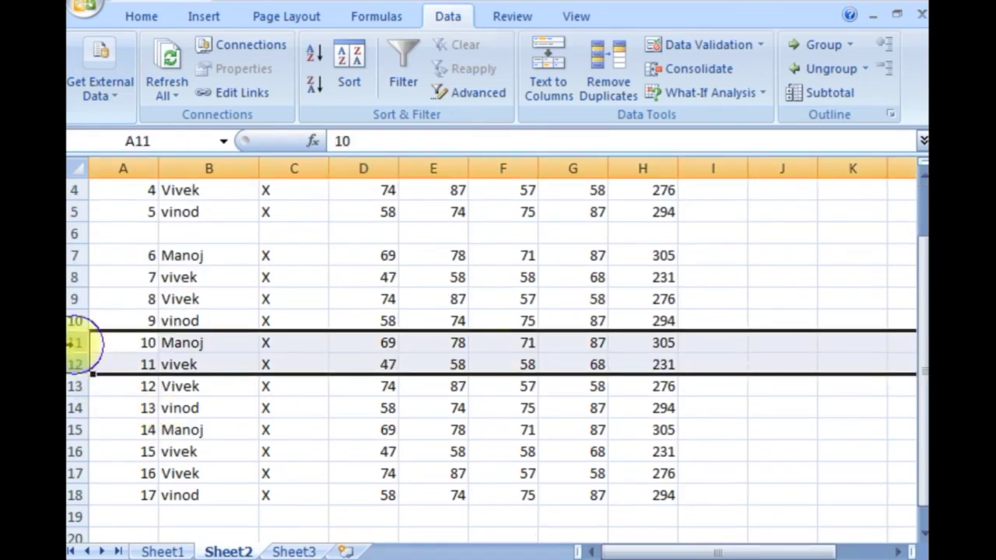
right_click(76, 342)
click(132, 186)
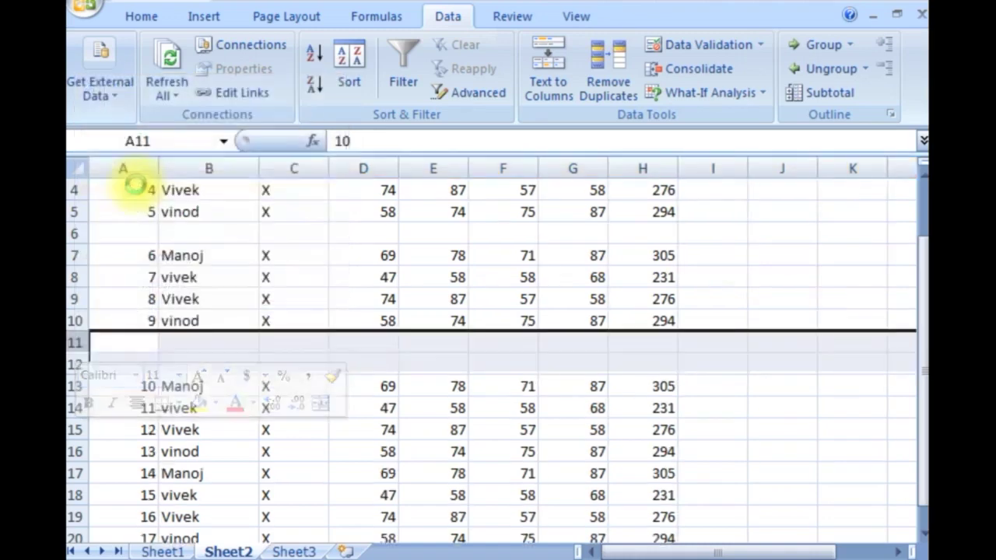
click(133, 428)
scroll(124, 447, up, 1)
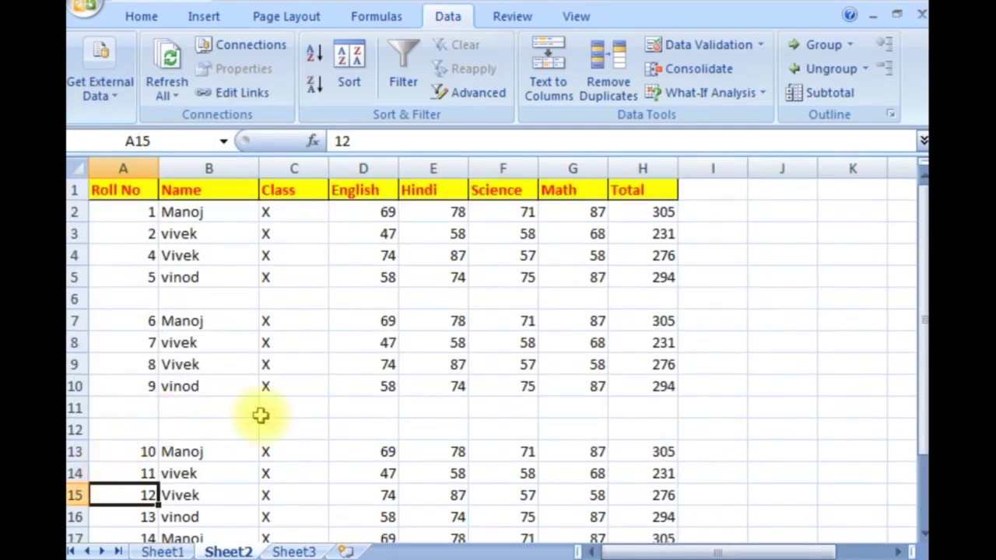
scroll(260, 416, down, 3)
Insert blank rows at row 15 and row 19, leaving student 17 in row 22.
click(76, 299)
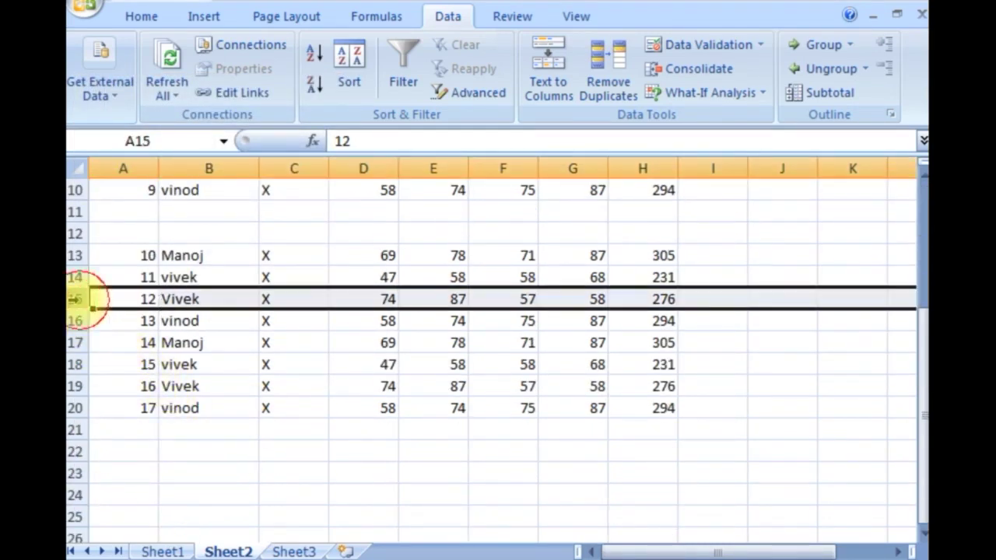
right_click(75, 299)
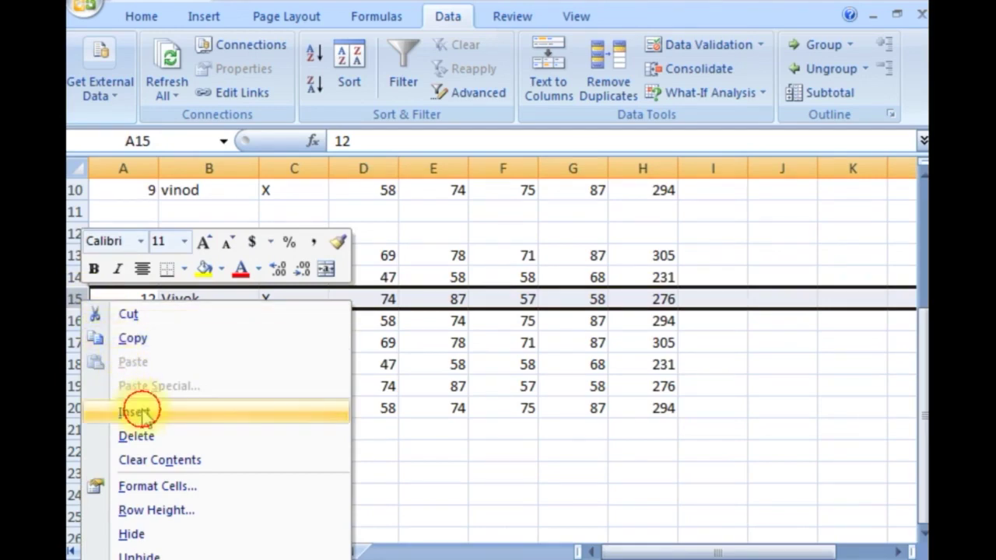
click(140, 412)
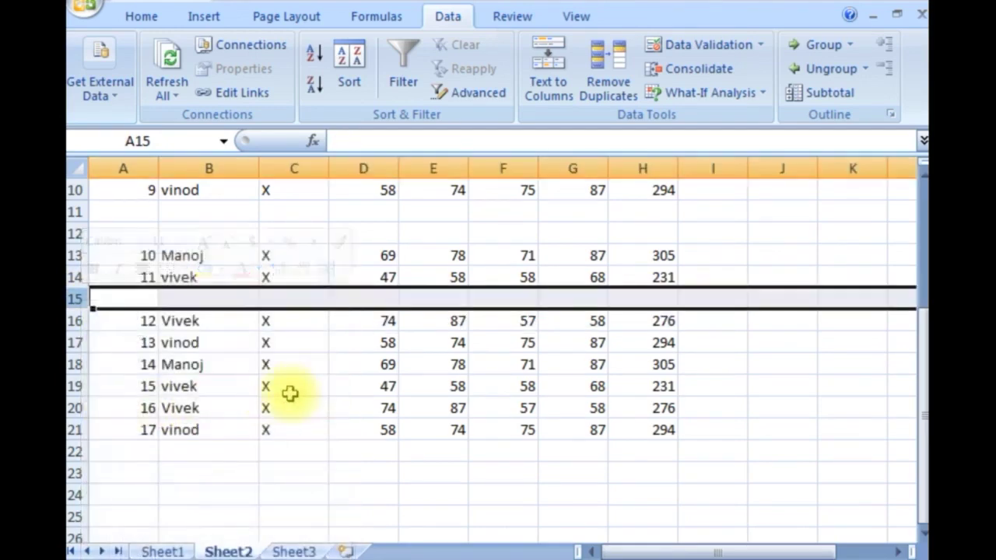
click(76, 386)
right_click(76, 386)
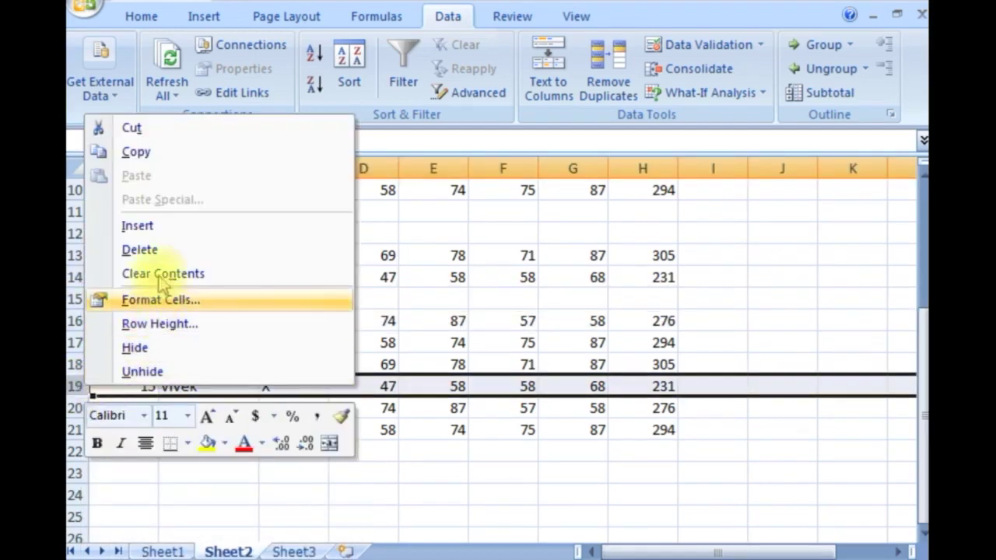
click(151, 227)
click(151, 429)
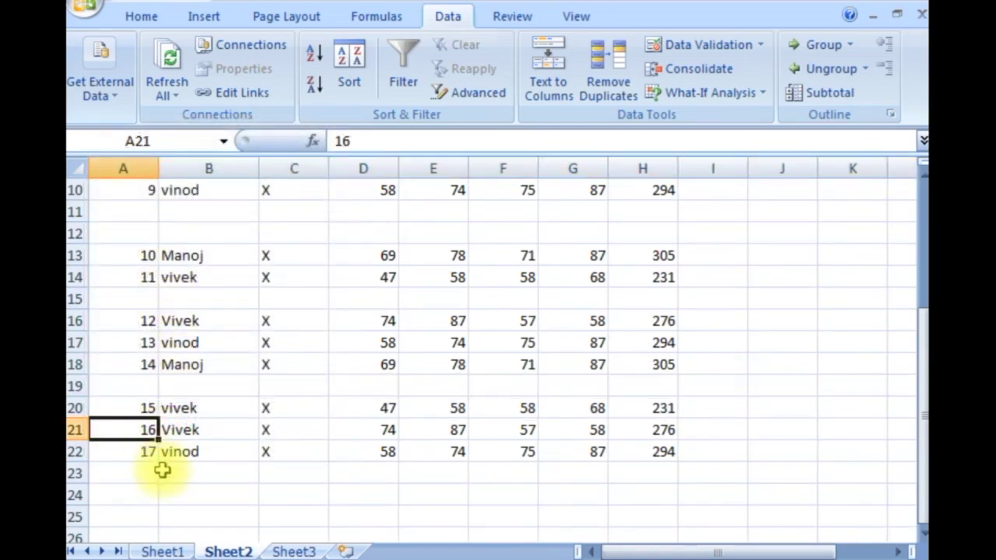
scroll(204, 487, up, 3)
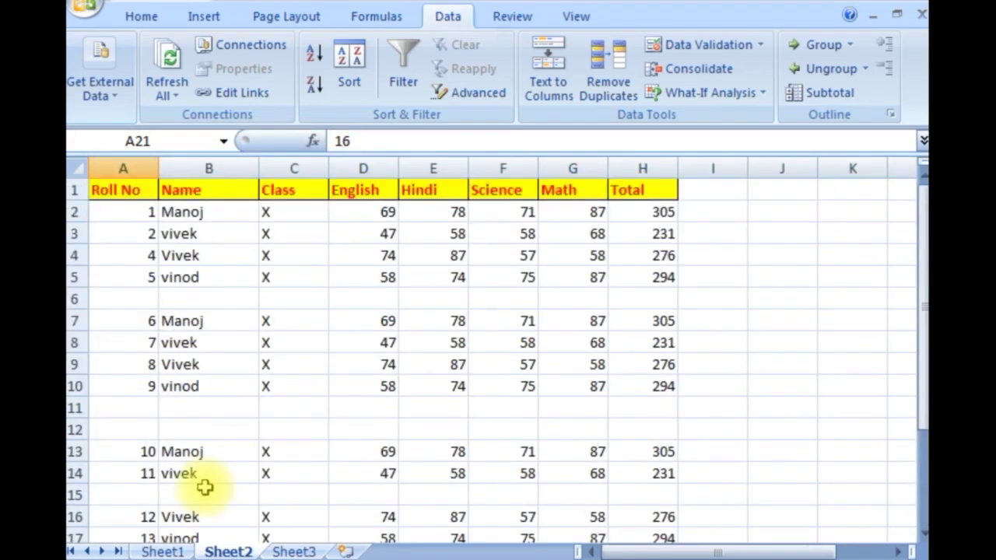
click(140, 212)
Select the table range A2:H22, then use Go To Special > Blanks to select its empty cells.
key(shift+Down)
key(shift+Down)
key(shift+Down)
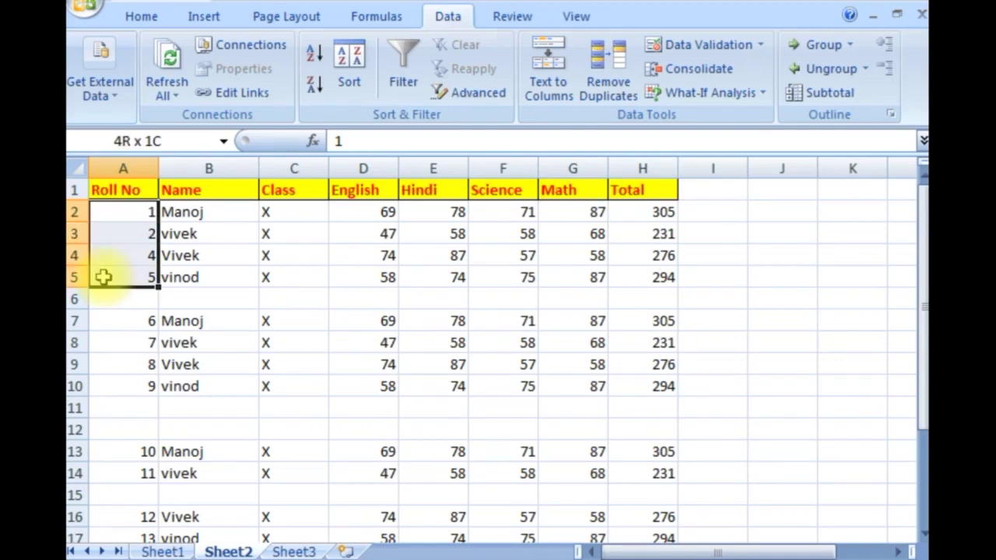
key(shift+Down)
key(shift+Down)
key(shift+Down)
key(shift+Down)
key(shift+Down)
key(shift+Down)
key(shift+Down)
key(shift+Down)
key(shift+Down)
key(shift+Down)
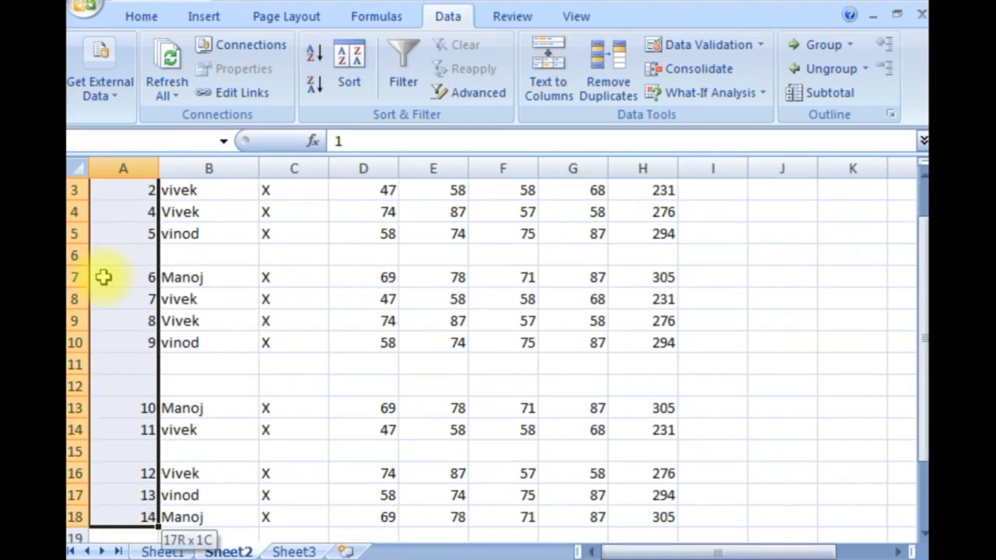
key(shift+Down)
key(shift+Down)
key(shift+Down)
key(shift+Down)
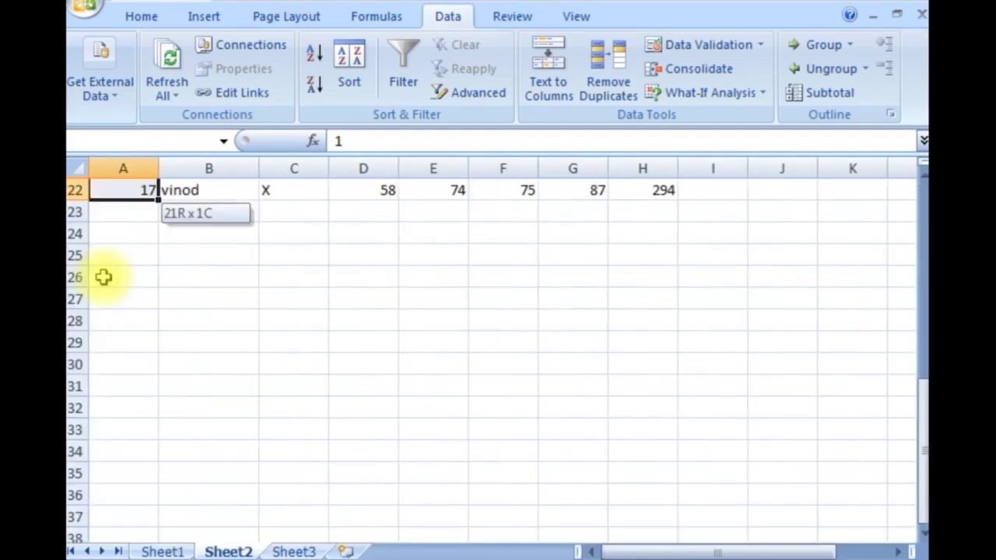
key(ctrl+shift+Right)
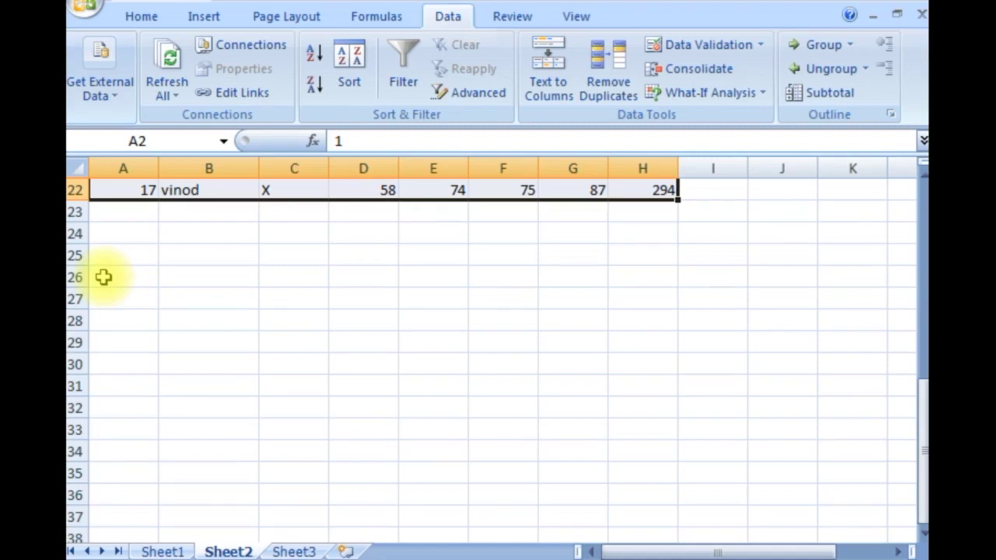
key(ctrl+g)
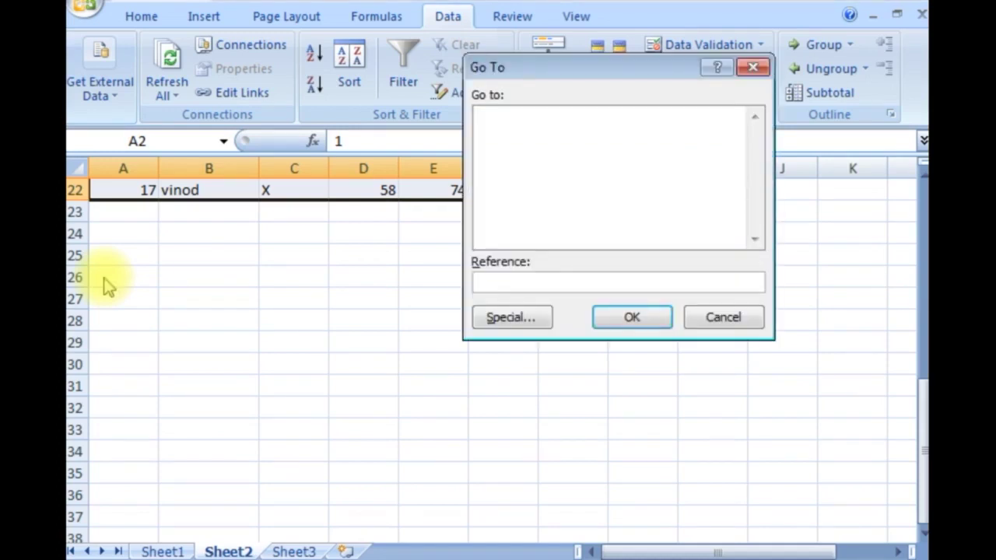
drag(510, 70, 311, 122)
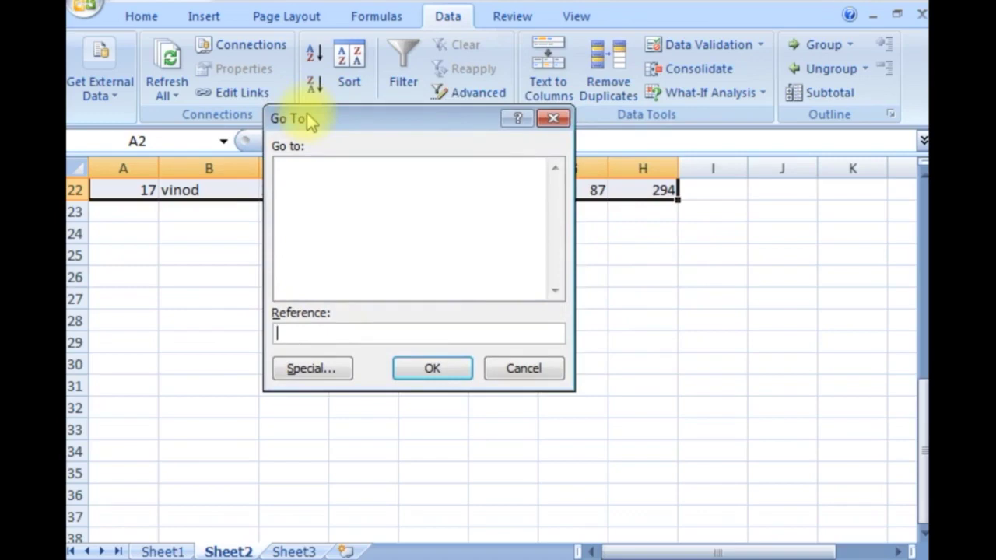
click(311, 368)
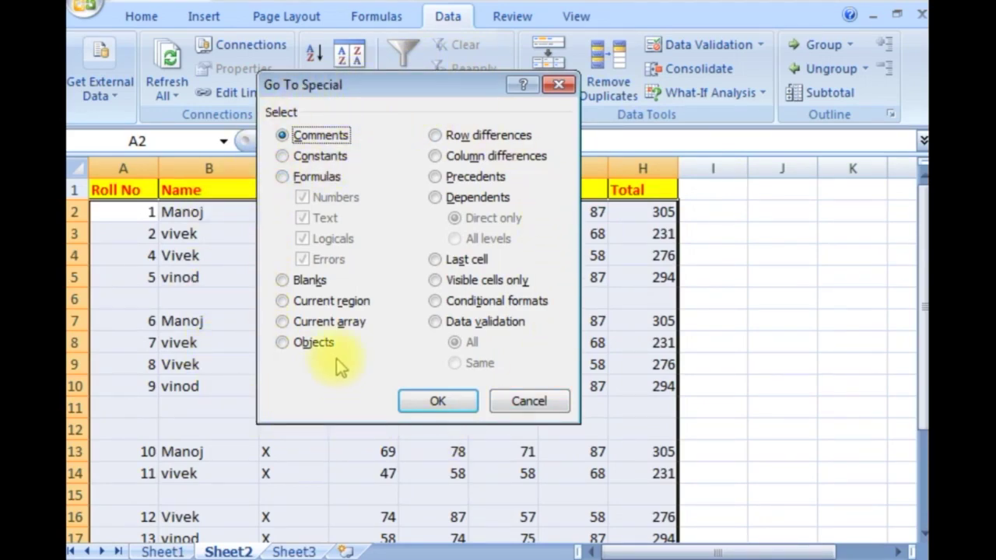
click(309, 281)
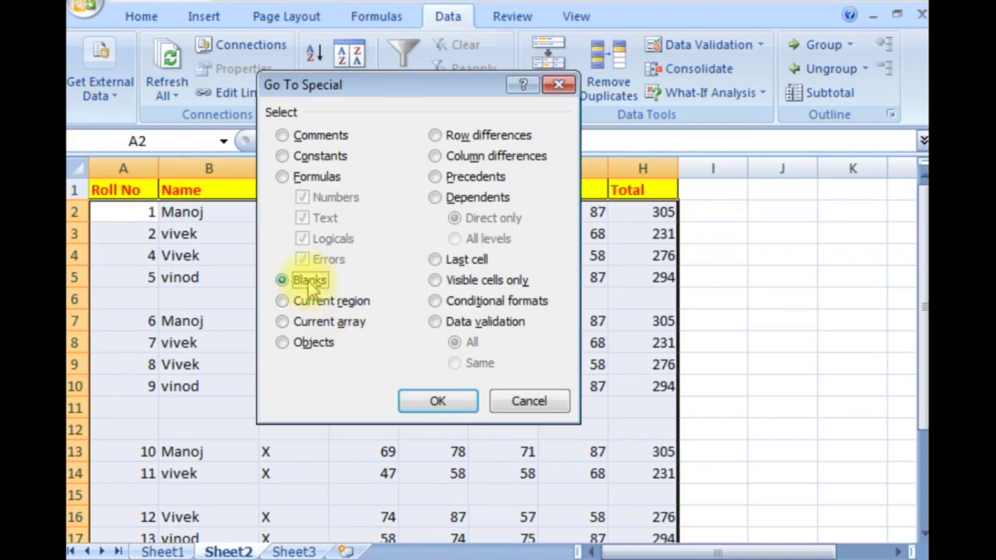
click(411, 400)
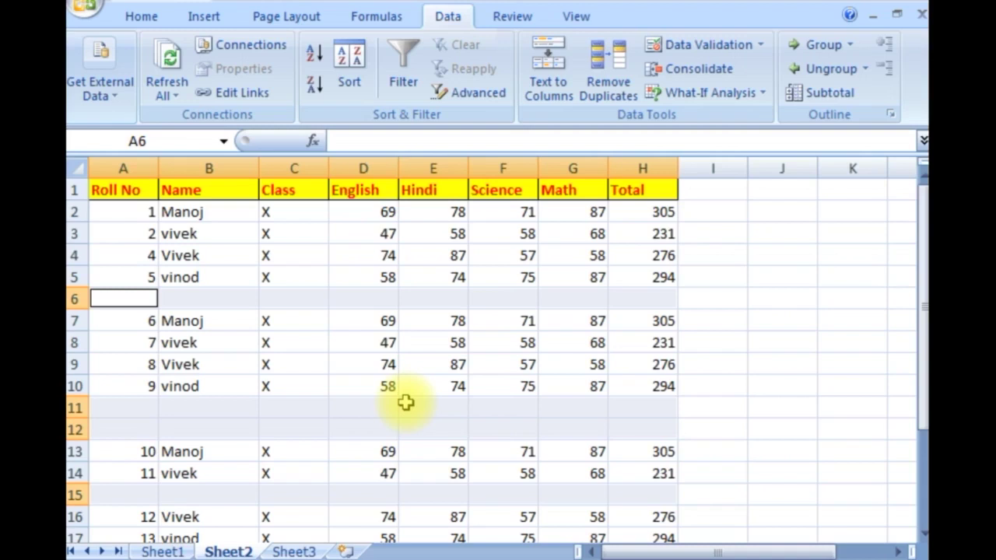
Delete the selected blank cells with Shift cells up, then confirm the table ends at roll 17.
key(ctrl+minus)
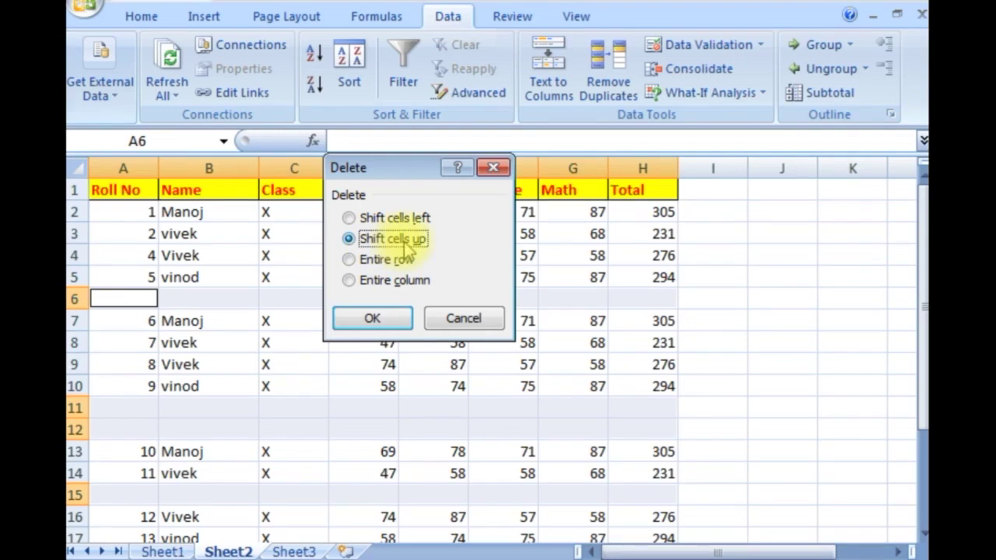
click(385, 325)
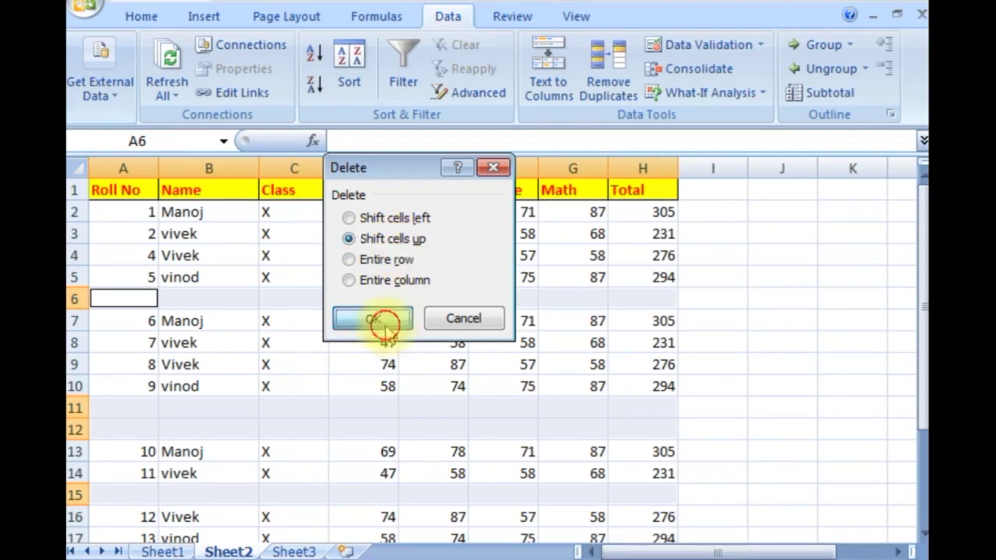
click(327, 364)
scroll(272, 382, down, 2)
click(196, 411)
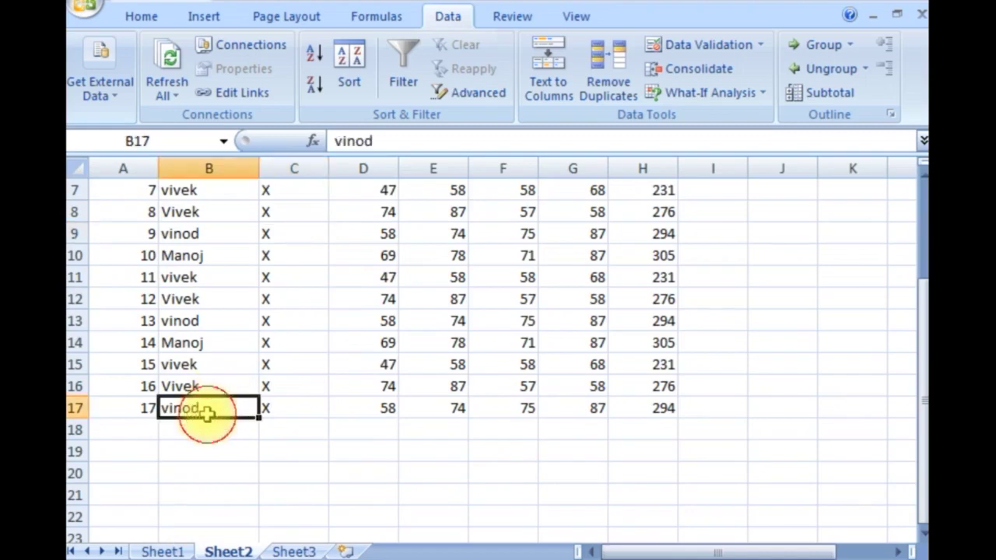
key(ctrl+Up)
key(Down)
key(ctrl+Down)
key(ctrl+Up)
key(Left)
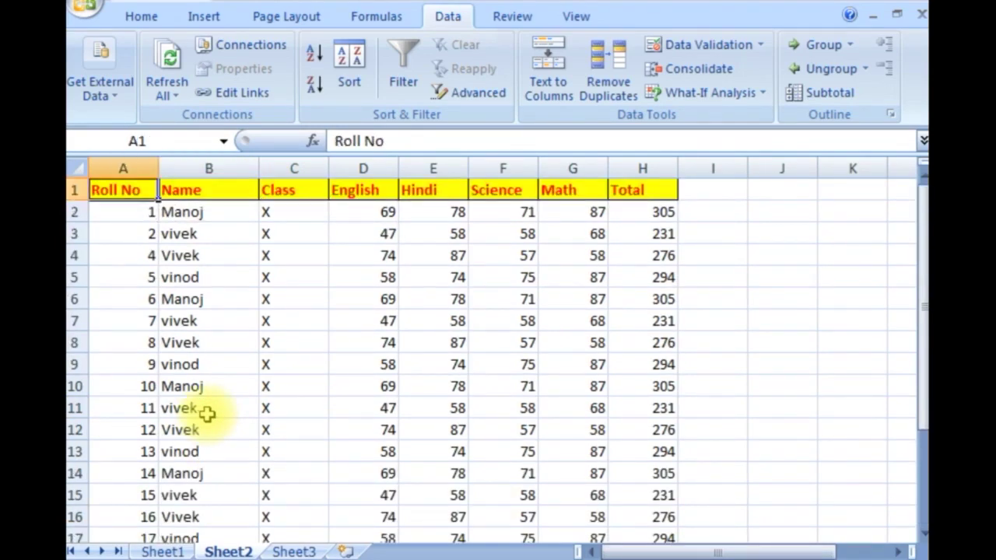
Select and copy the cleaned table A1:H17, then pick J1 as the paste destination.
key(ctrl+shift+Down)
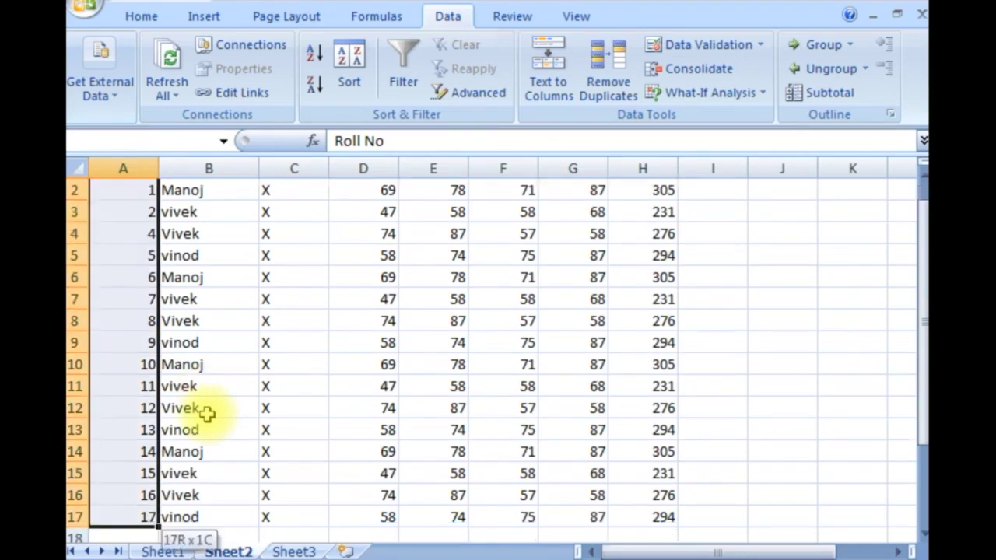
key(ctrl+shift+Right)
scroll(325, 338, up, 1)
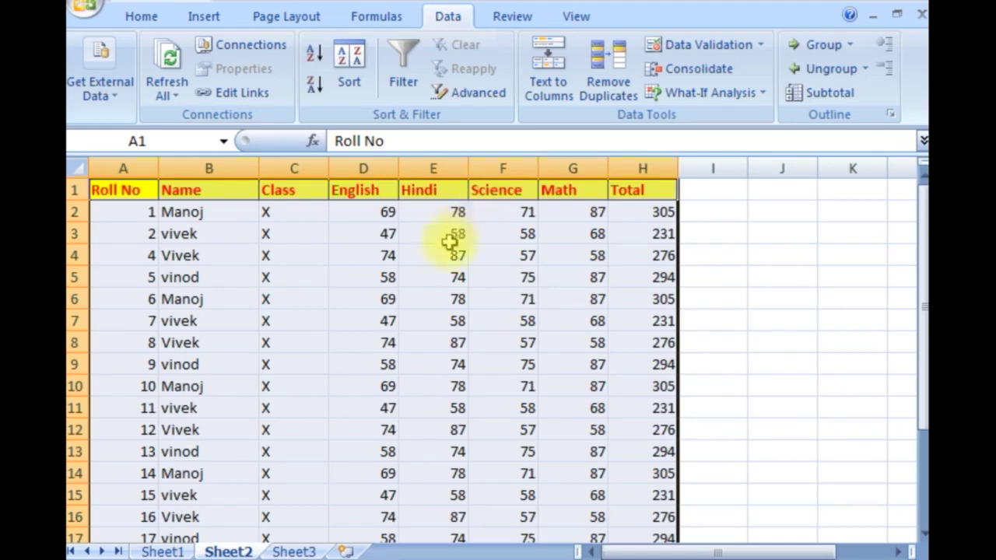
scroll(371, 347, down, 1)
scroll(372, 348, down, 1)
scroll(371, 347, up, 2)
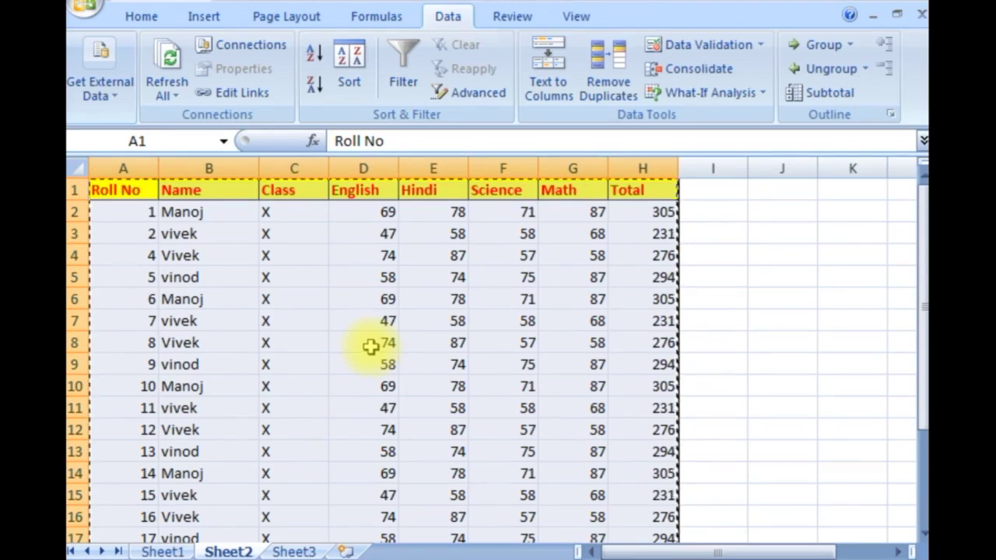
scroll(194, 277, down, 1)
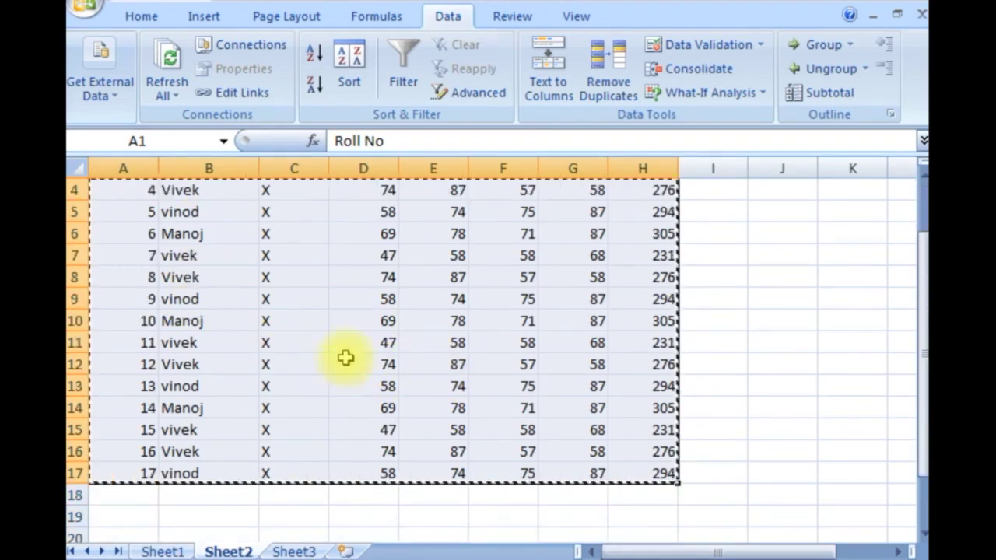
scroll(366, 334, up, 1)
key(Tab)
key(Tab)
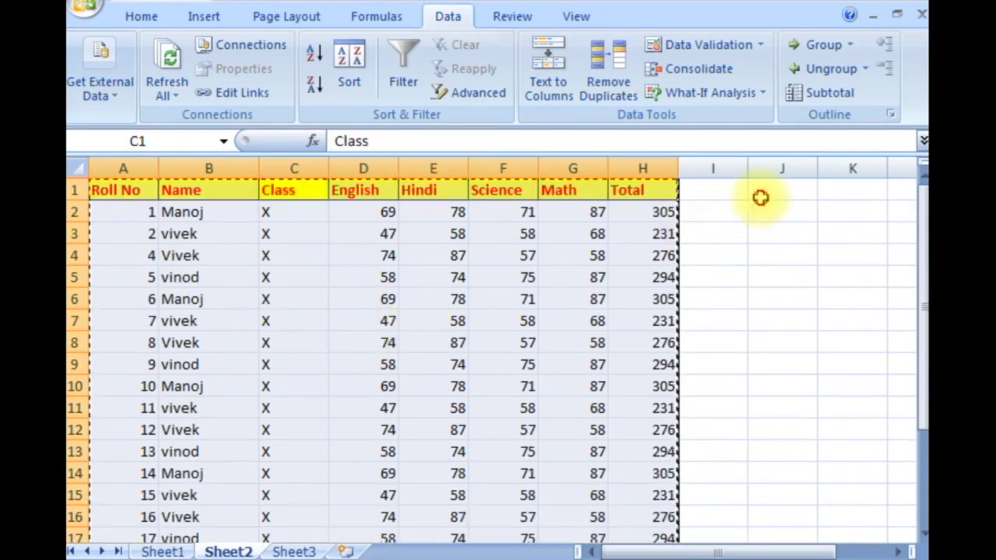
click(760, 194)
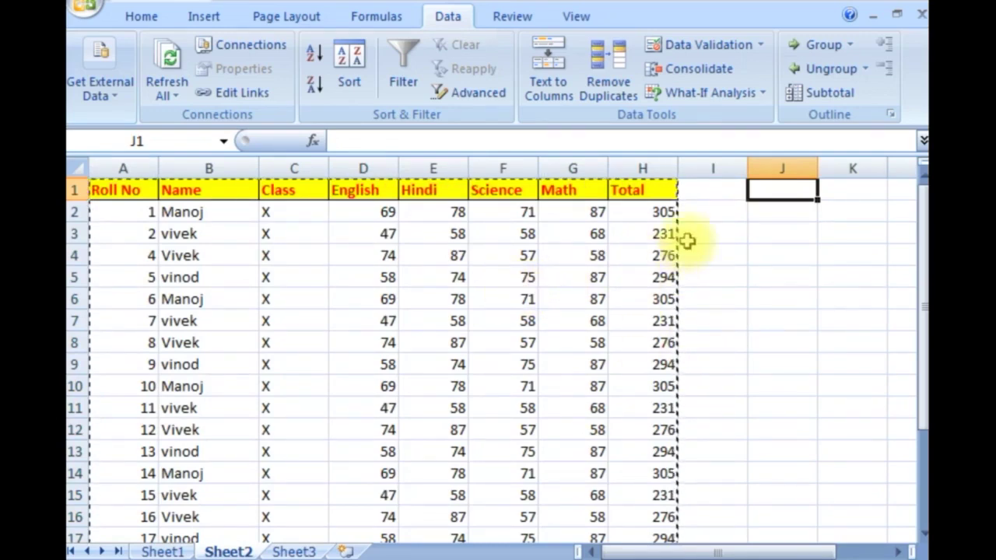
right_click(768, 195)
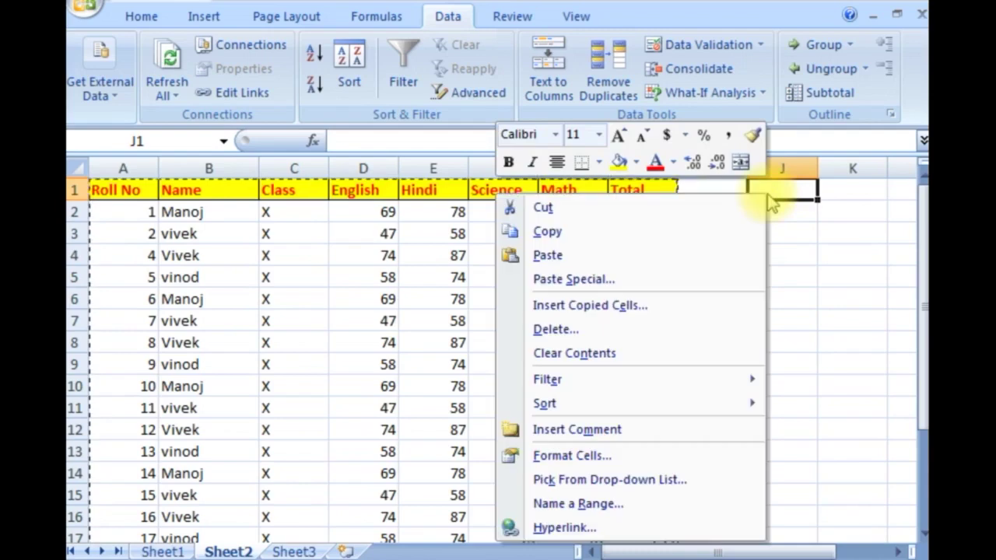
Paste Special the copied table at J1 with Transpose ticked.
click(614, 282)
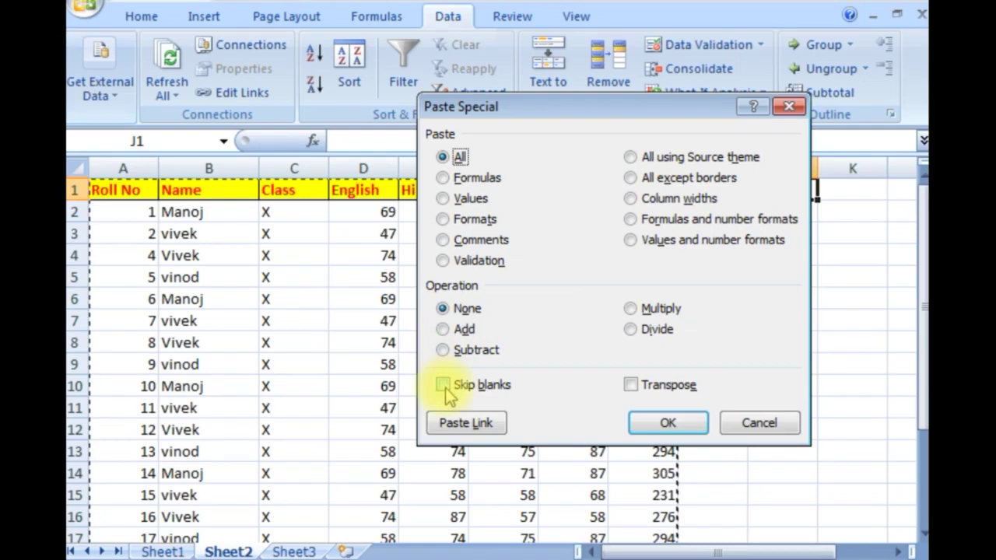
click(630, 385)
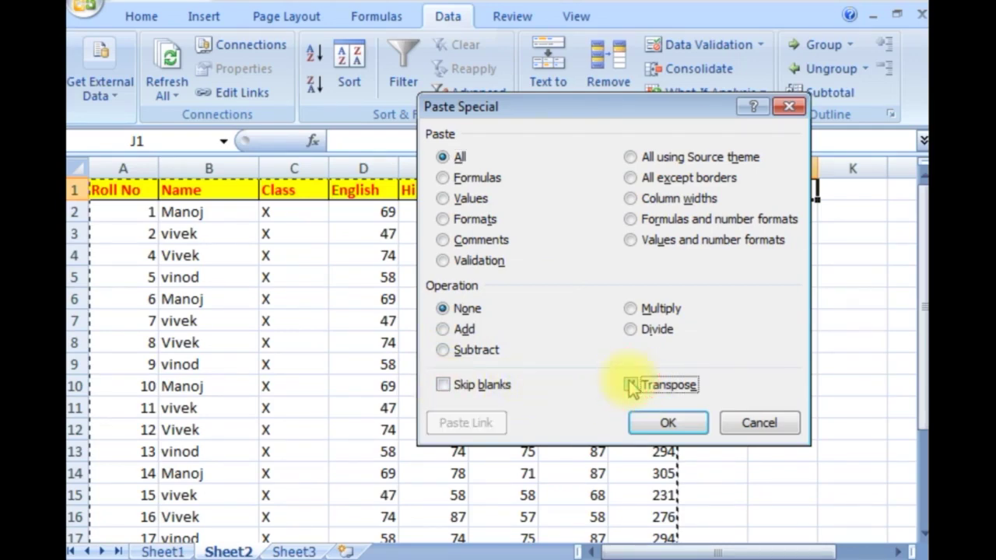
click(661, 424)
click(828, 366)
click(790, 190)
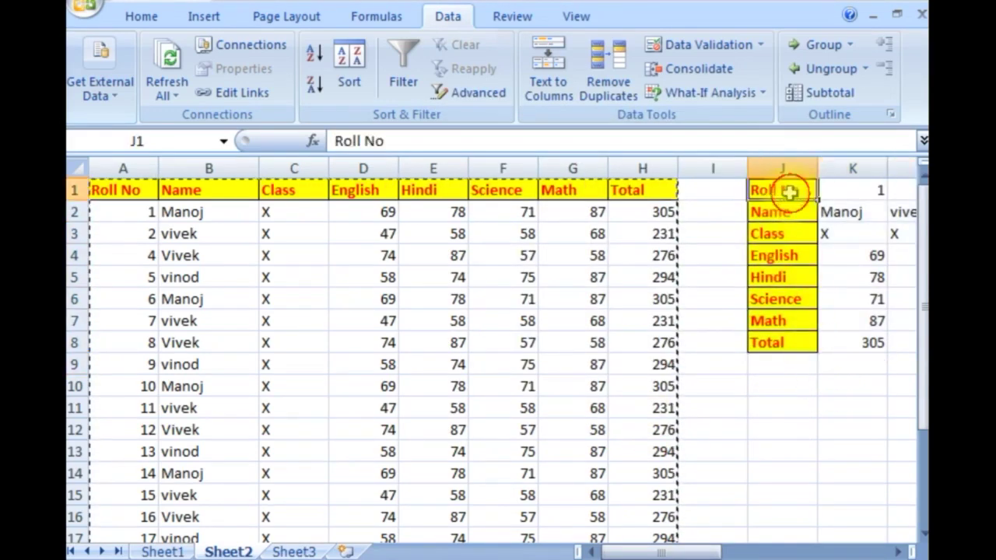
key(Right)
key(Right)
key(Right)
key(Right)
key(Right)
key(Right)
key(Right)
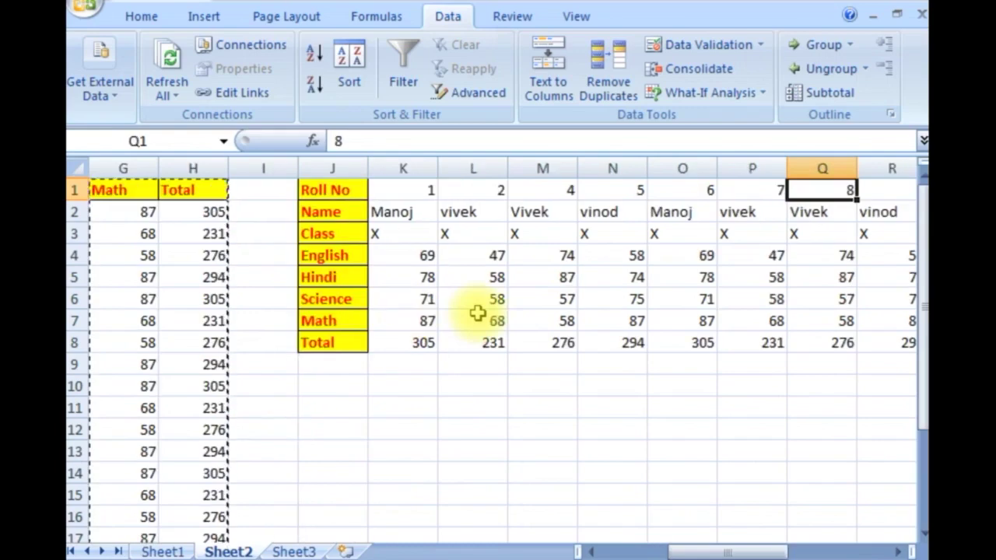
key(Right)
key(Right)
key(Right)
key(Right)
key(Right)
key(Right)
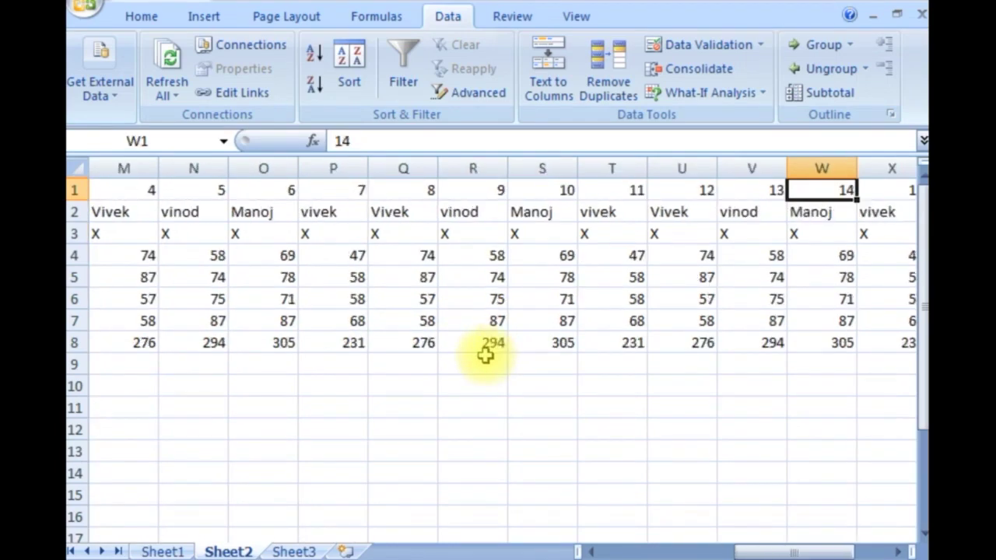
key(Right)
key(Right)
key(Right)
key(Right)
key(Left)
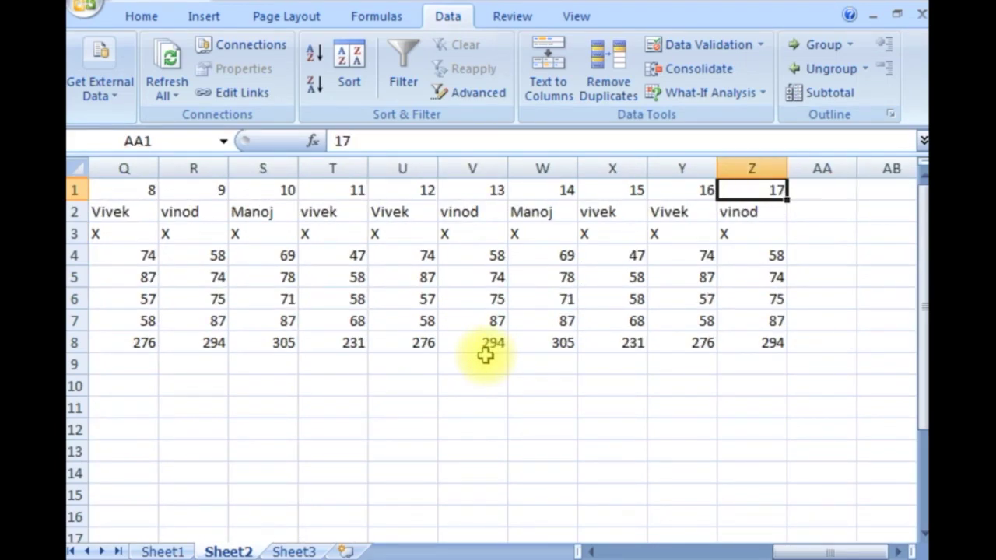
key(Left)
key(Left)
key(Left)
key(Left)
key(Left)
key(Left)
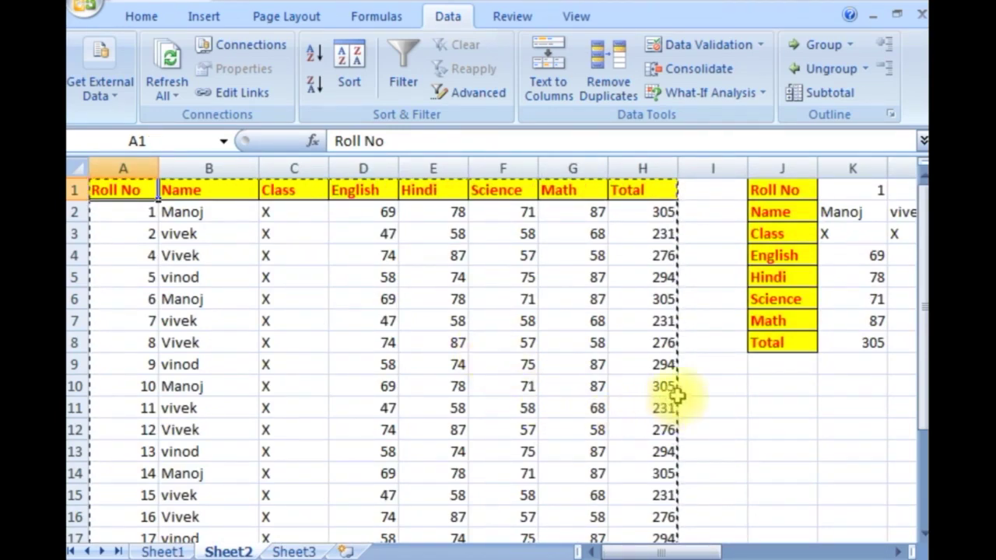
click(709, 364)
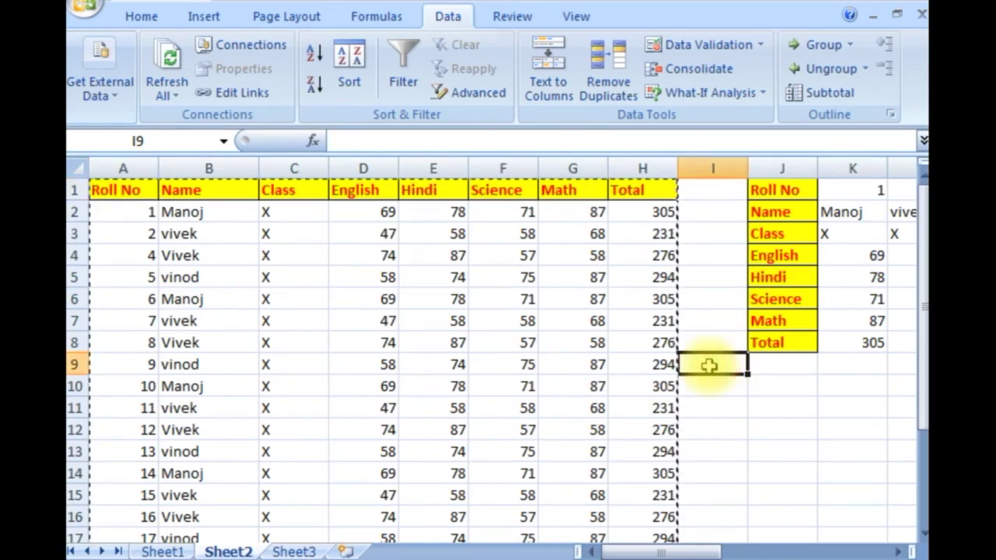